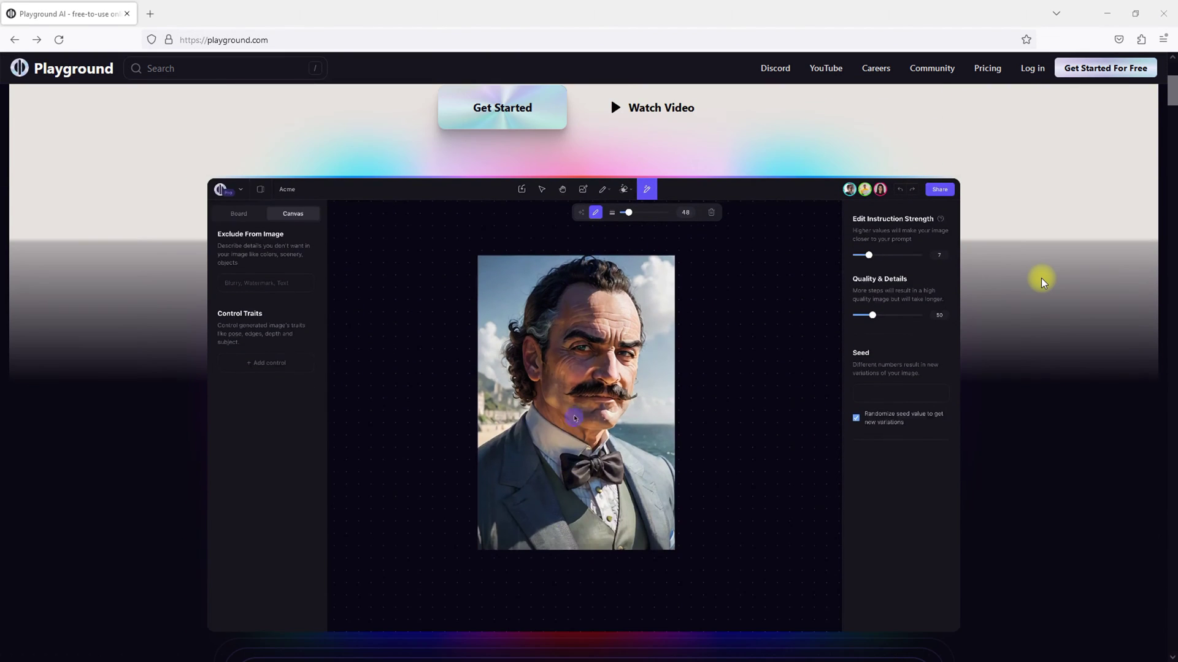
# Step: Scroll through every homepage feature section down to the Start creating today footer
pyautogui.scroll(-2, 1040, 278)
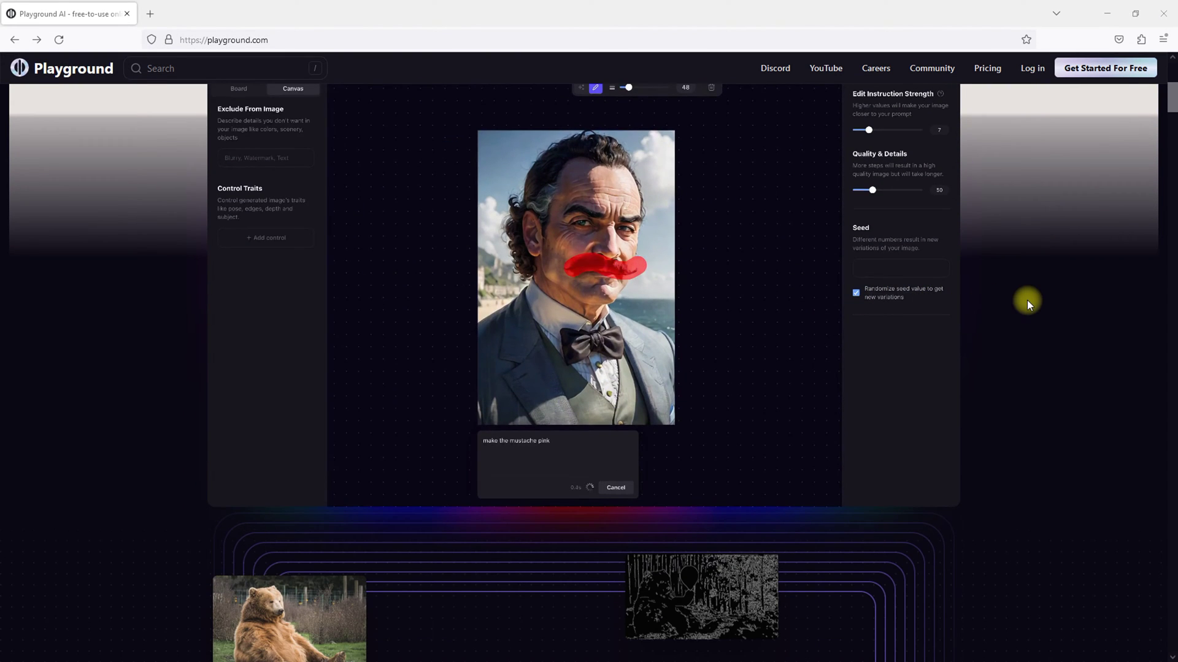
pyautogui.scroll(-7, 1019, 296)
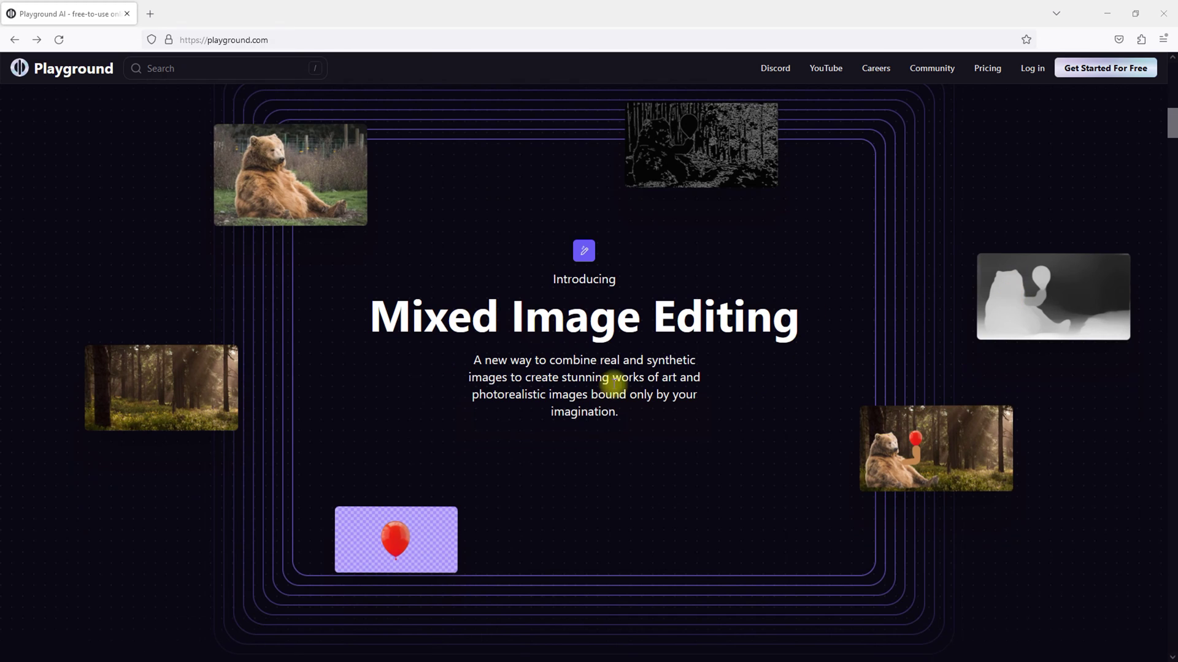
pyautogui.scroll(-5, 980, 344)
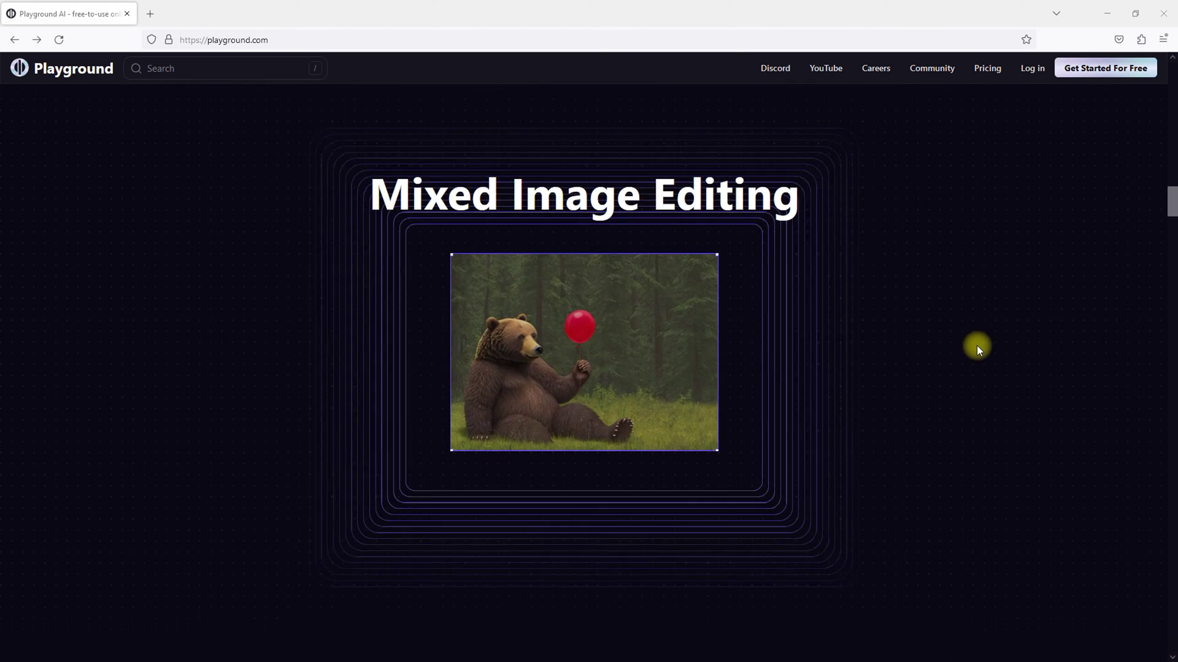
pyautogui.scroll(-8, 976, 347)
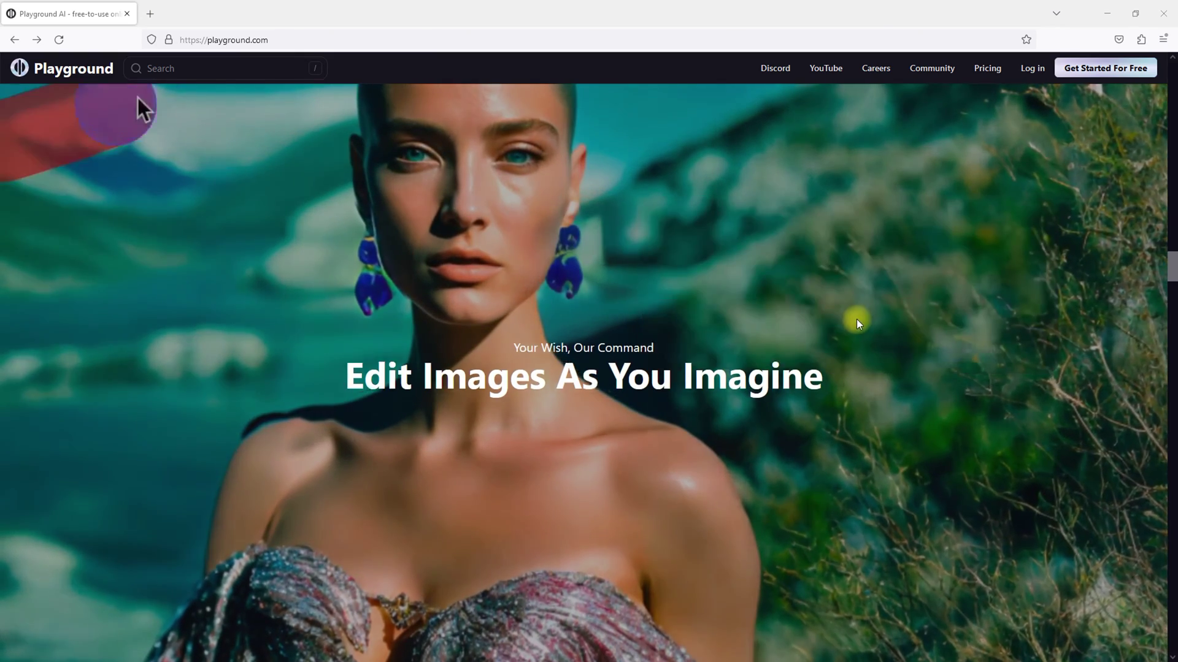
pyautogui.scroll(-15, 856, 318)
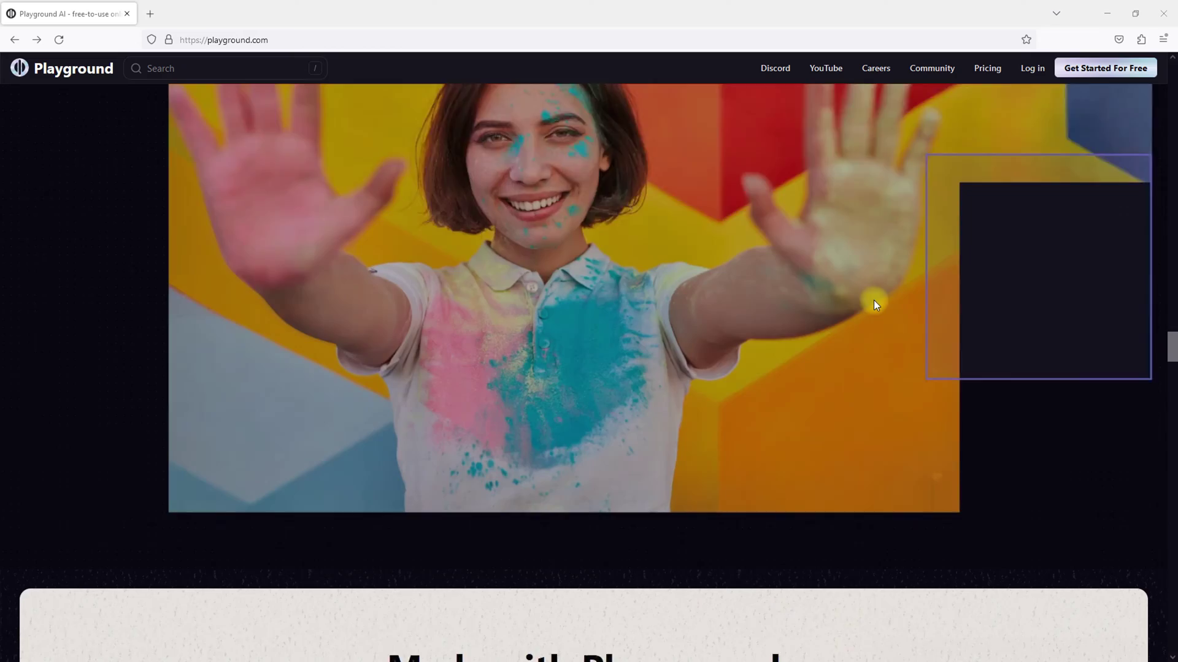
pyautogui.scroll(-8, 874, 304)
pyautogui.scroll(-10, 690, 338)
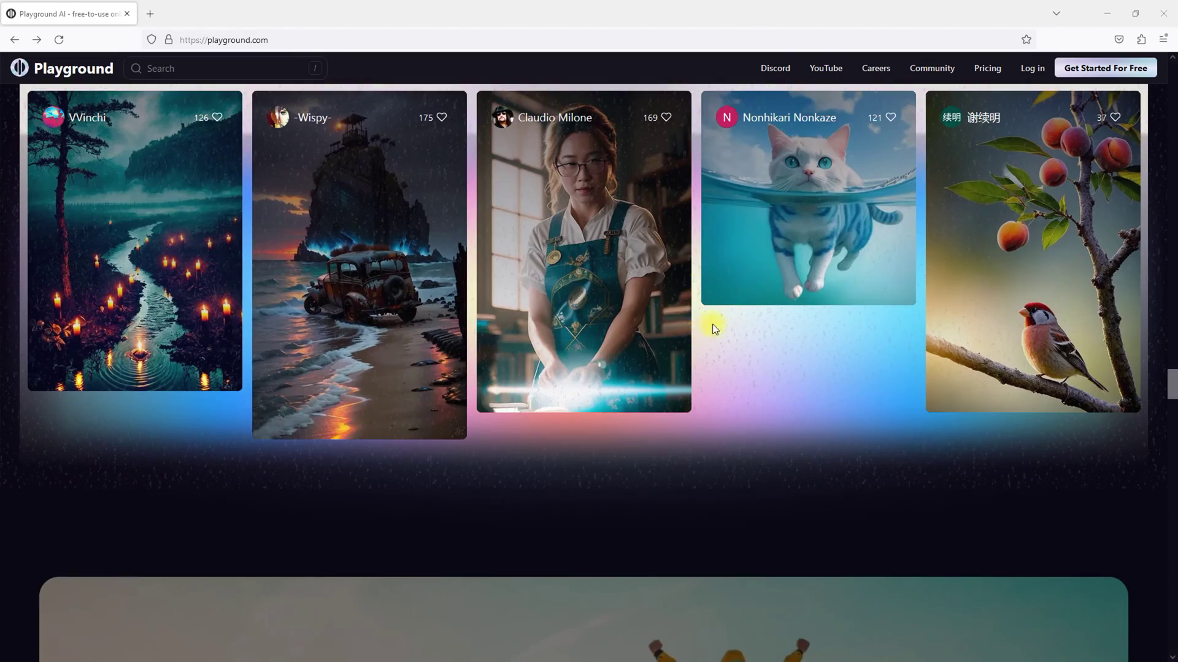
pyautogui.scroll(-2, 801, 316)
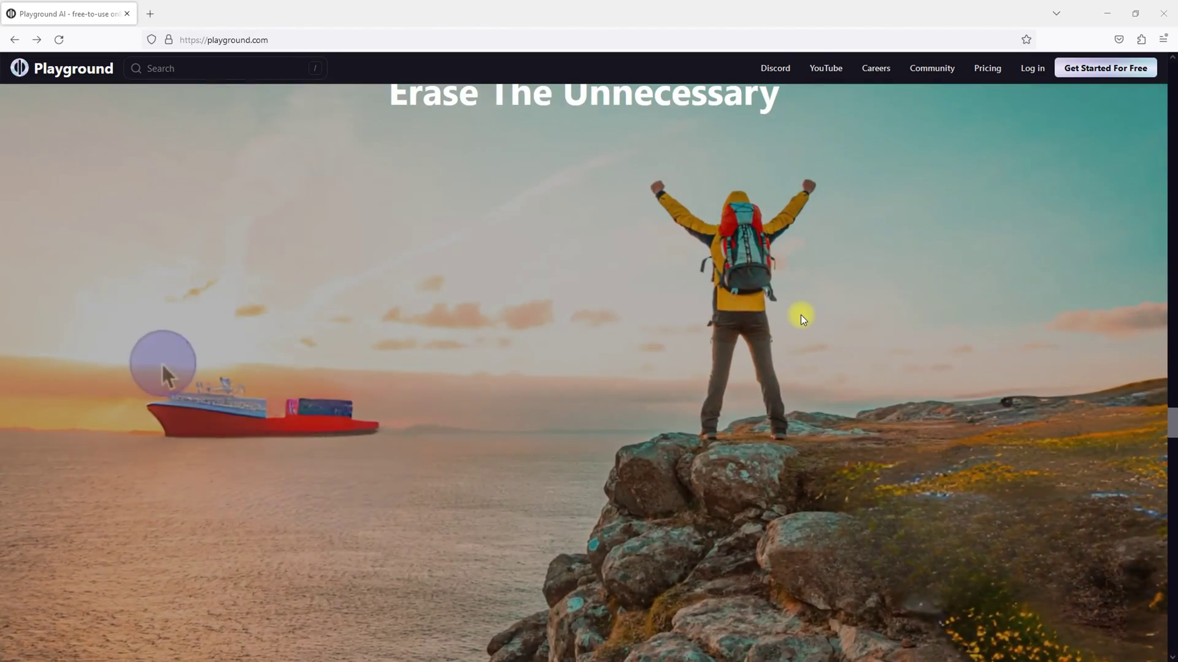
pyautogui.scroll(-10, 801, 315)
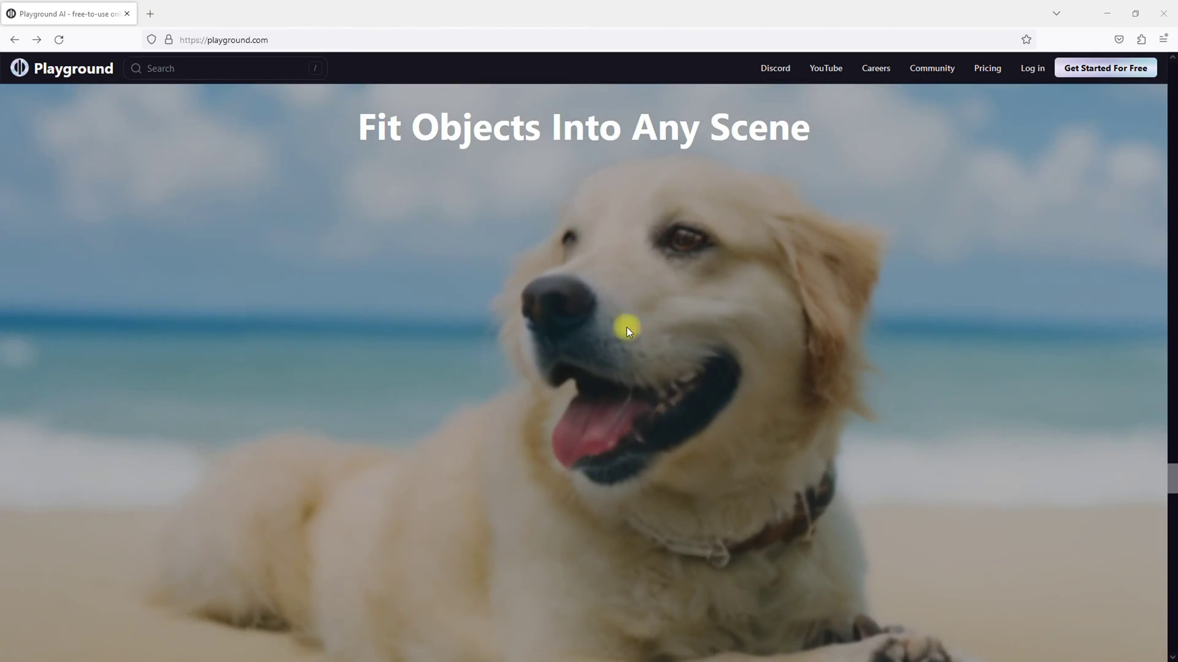
pyautogui.scroll(-10, 857, 323)
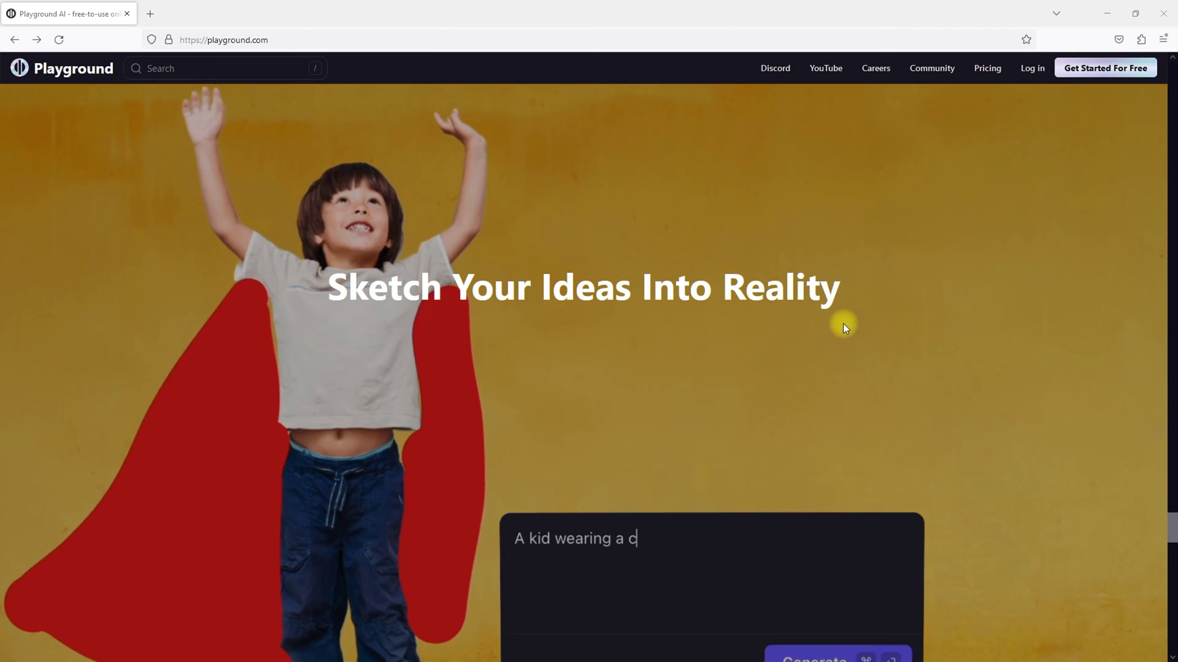
pyautogui.scroll(-3, 843, 322)
pyautogui.scroll(-10, 844, 323)
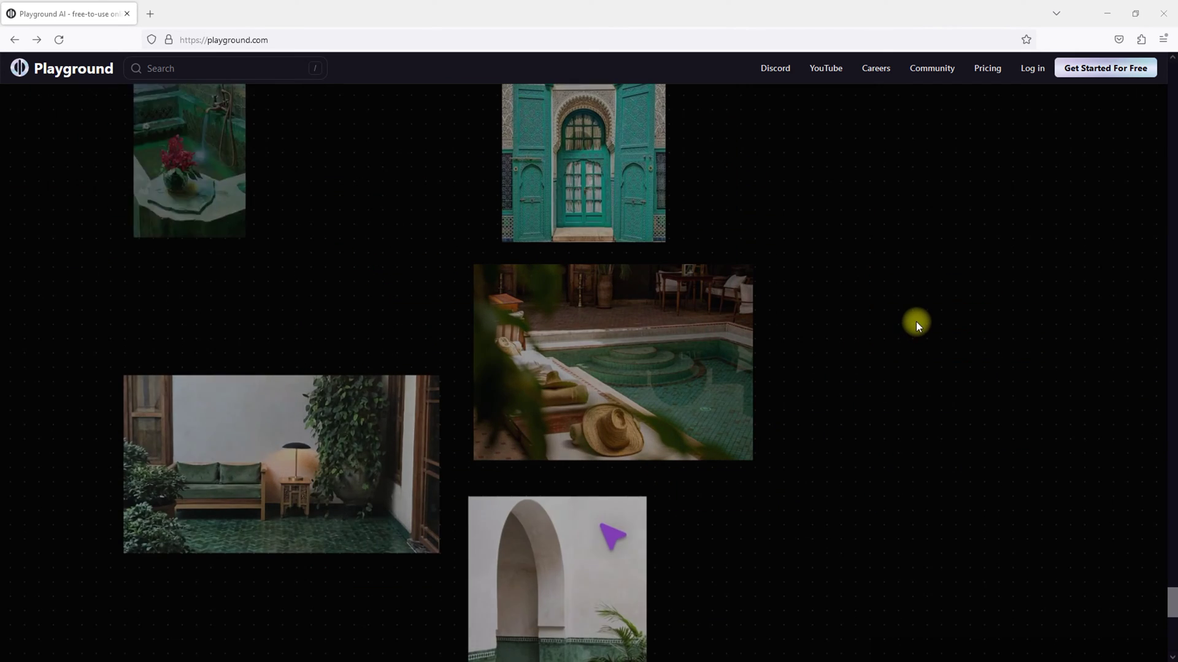
pyautogui.scroll(-1, 915, 321)
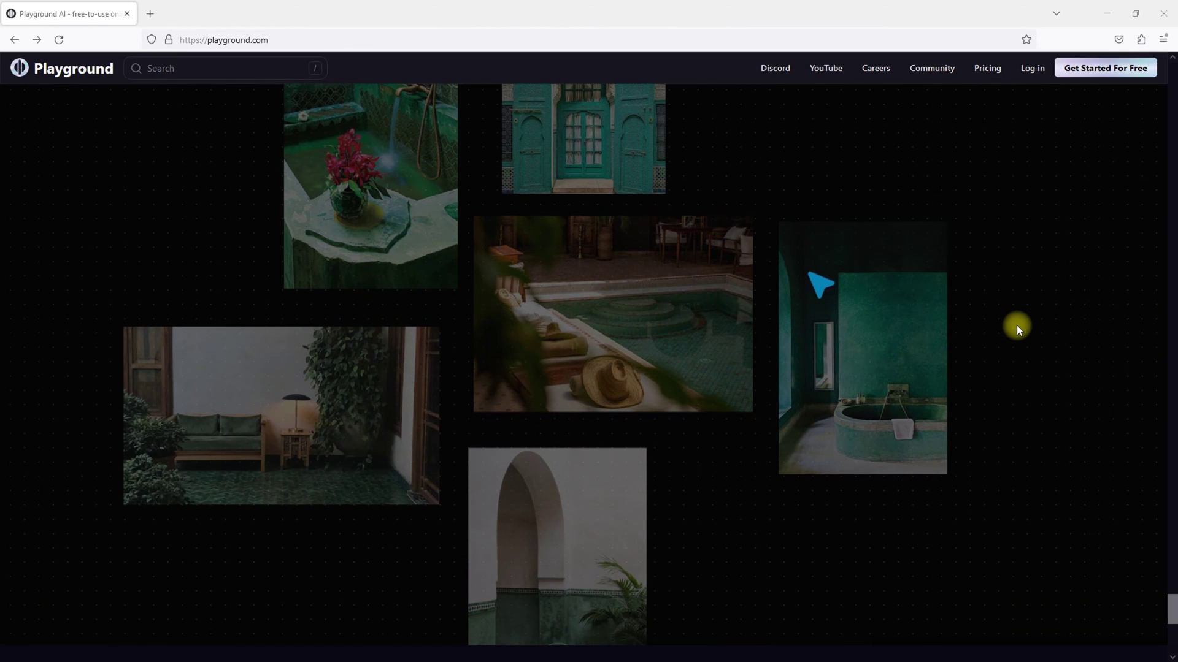
pyautogui.scroll(-9, 1014, 326)
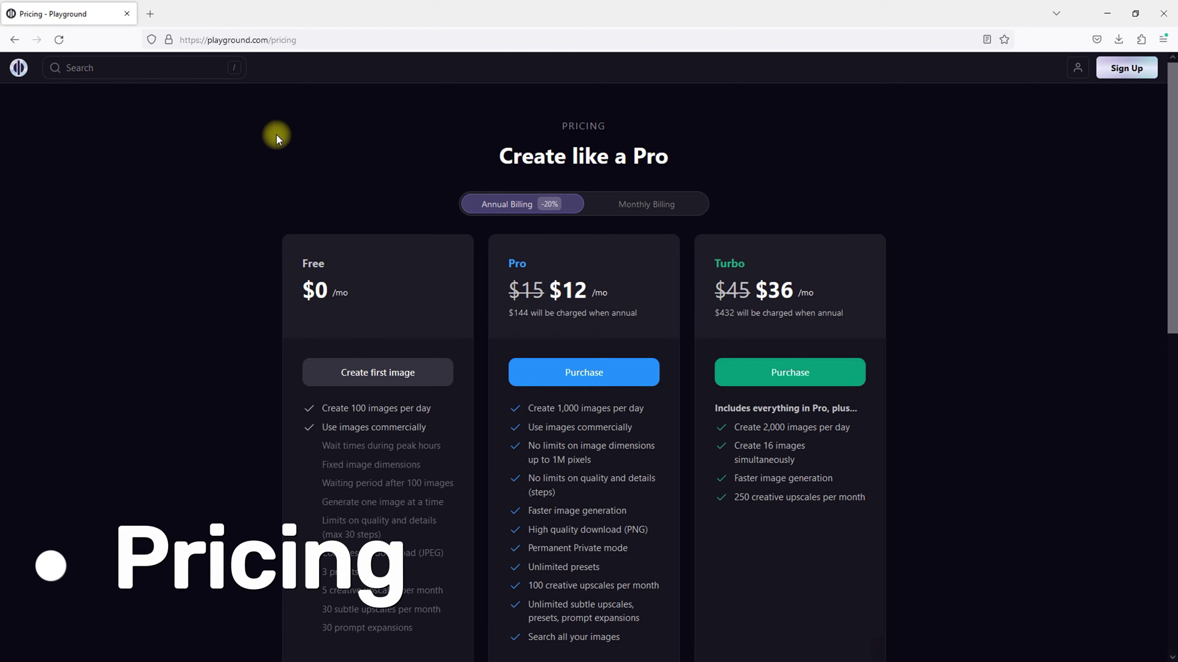
# Step: Compare plan prices under Monthly Billing, then return to Annual Billing
pyautogui.scroll(-1, 248, 157)
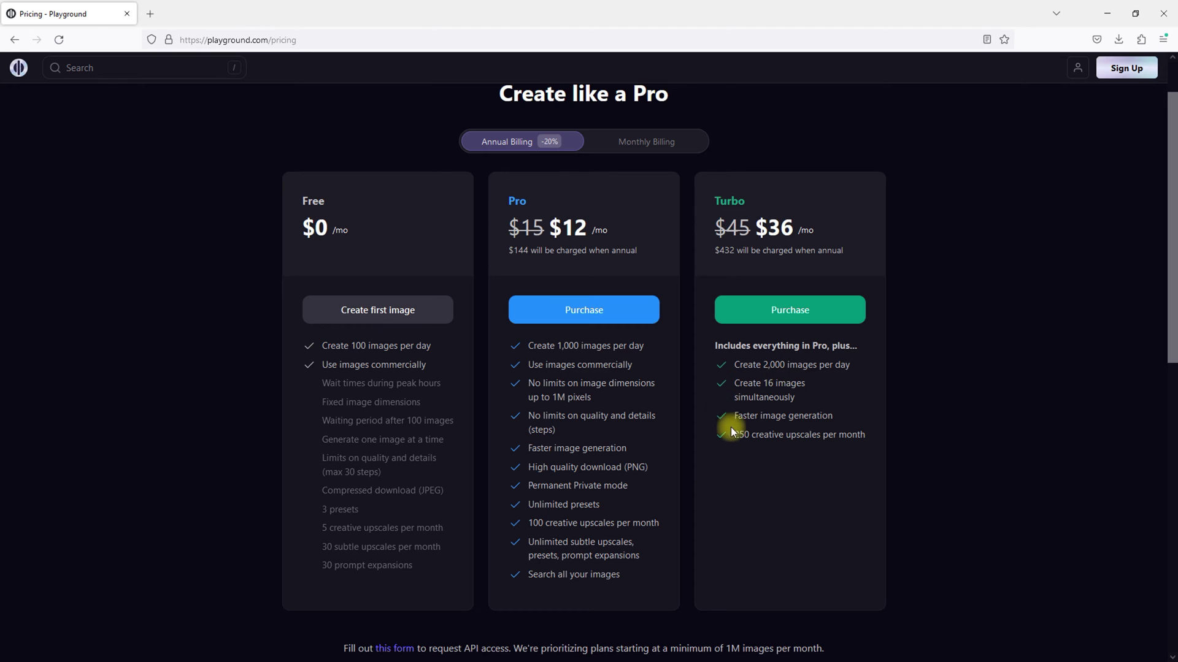
pyautogui.click(645, 142)
pyautogui.click(522, 143)
# Step: Read the FAQ, briefly highlighting the 'rolling 24 hour period' phrase
pyautogui.scroll(-4, 955, 243)
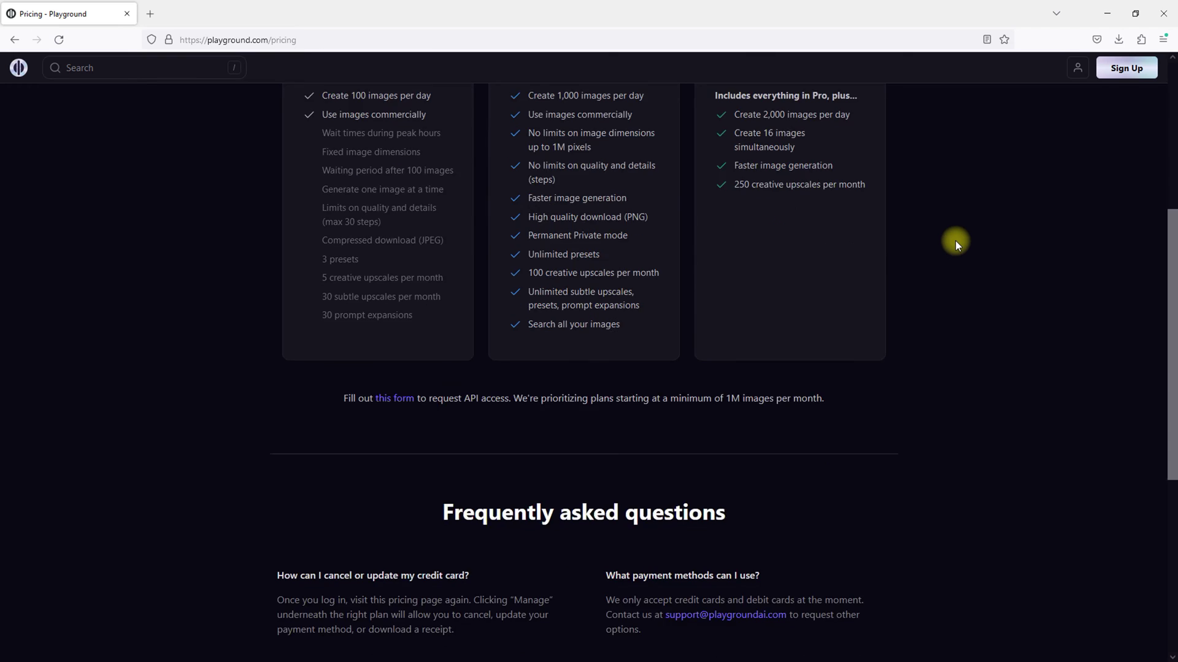
pyautogui.scroll(-5, 954, 239)
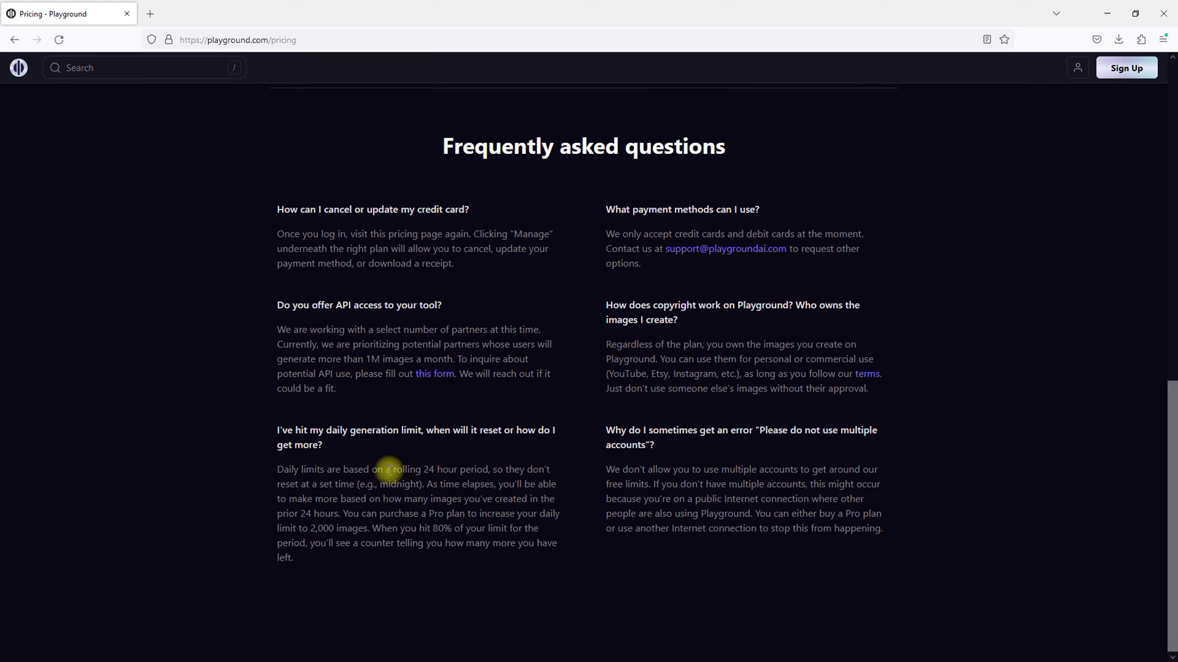
pyautogui.moveTo(399, 473); pyautogui.dragTo(488, 471)
pyautogui.click(564, 369)
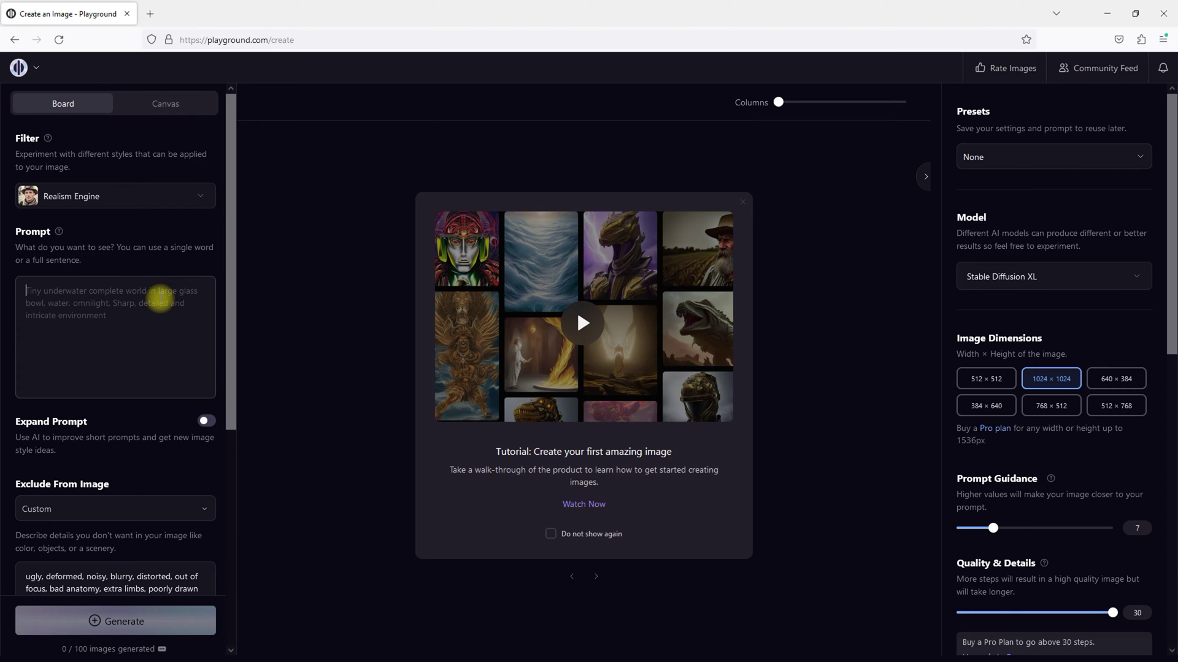
# Step: Generate an image from 'City skyline at sunset with skyscrapers illuminated by golden light'
pyautogui.click(160, 299)
pyautogui.write('City skyline at sunset with skyscrapers illumina')
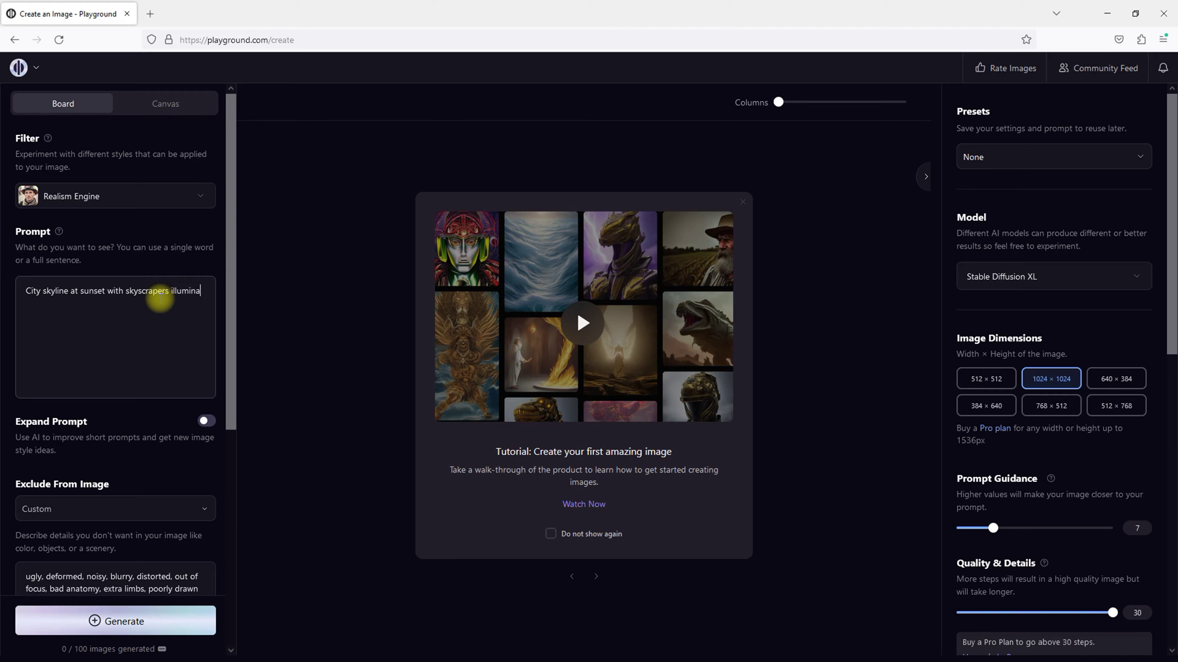
pyautogui.write('ted by golden light')
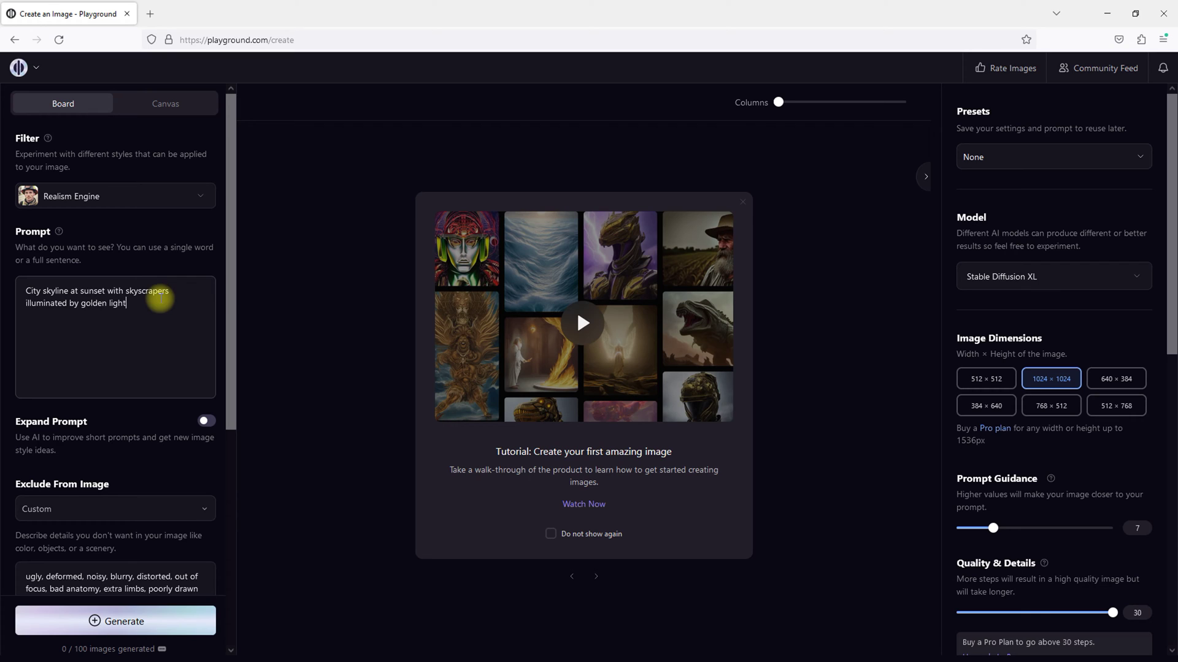
pyautogui.click(198, 621)
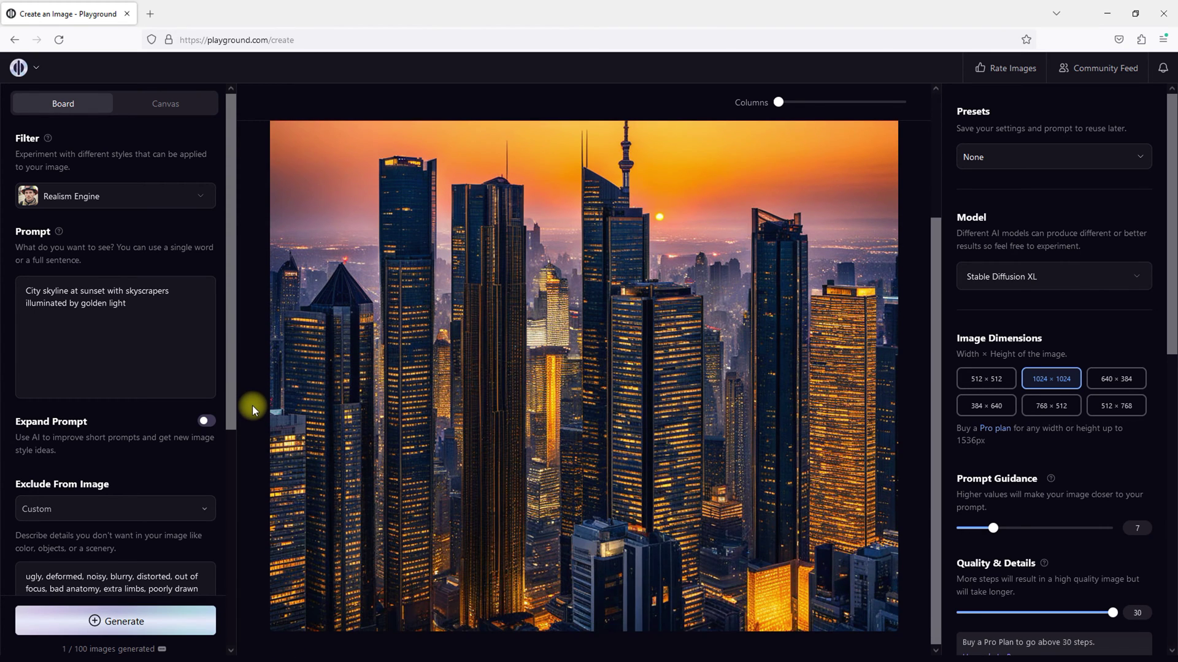
# Step: Enable Expand Prompt and generate a second golden-light skyline image
pyautogui.moveTo(681, 491)
pyautogui.click(205, 423)
pyautogui.click(151, 629)
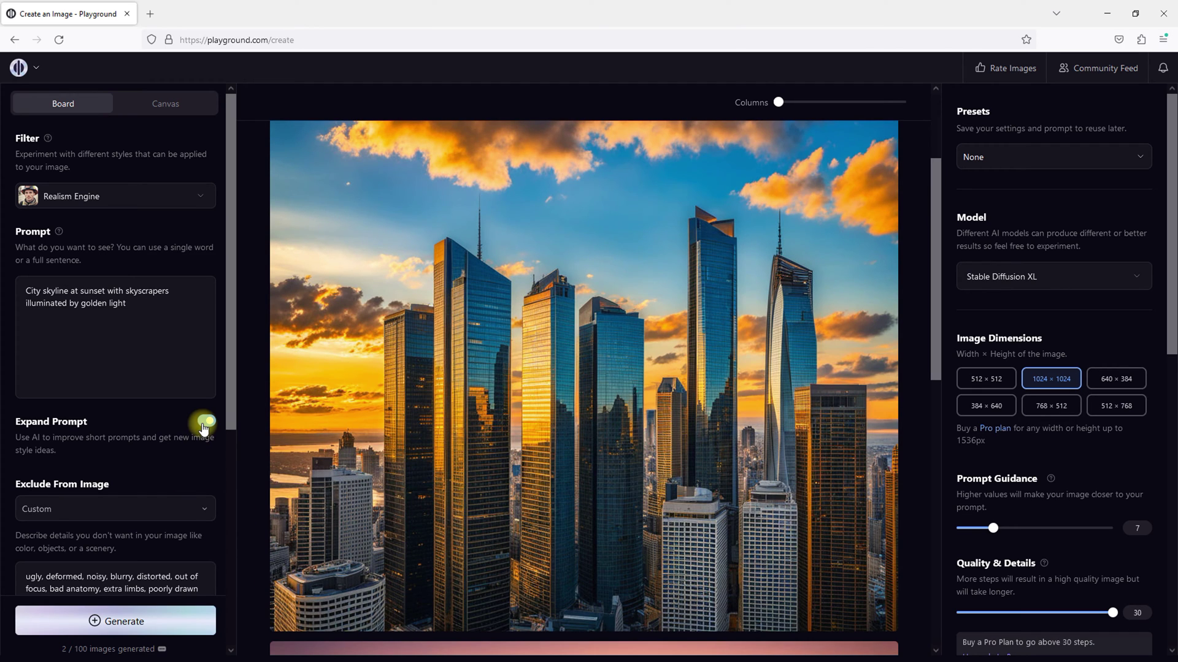
# Step: Cut all terms from Exclude From Image and generate a skyline without exclusions
pyautogui.scroll(-3, 178, 466)
pyautogui.moveTo(165, 461); pyautogui.dragTo(51, 424)
pyautogui.rightClick(51, 422)
pyautogui.click(87, 242)
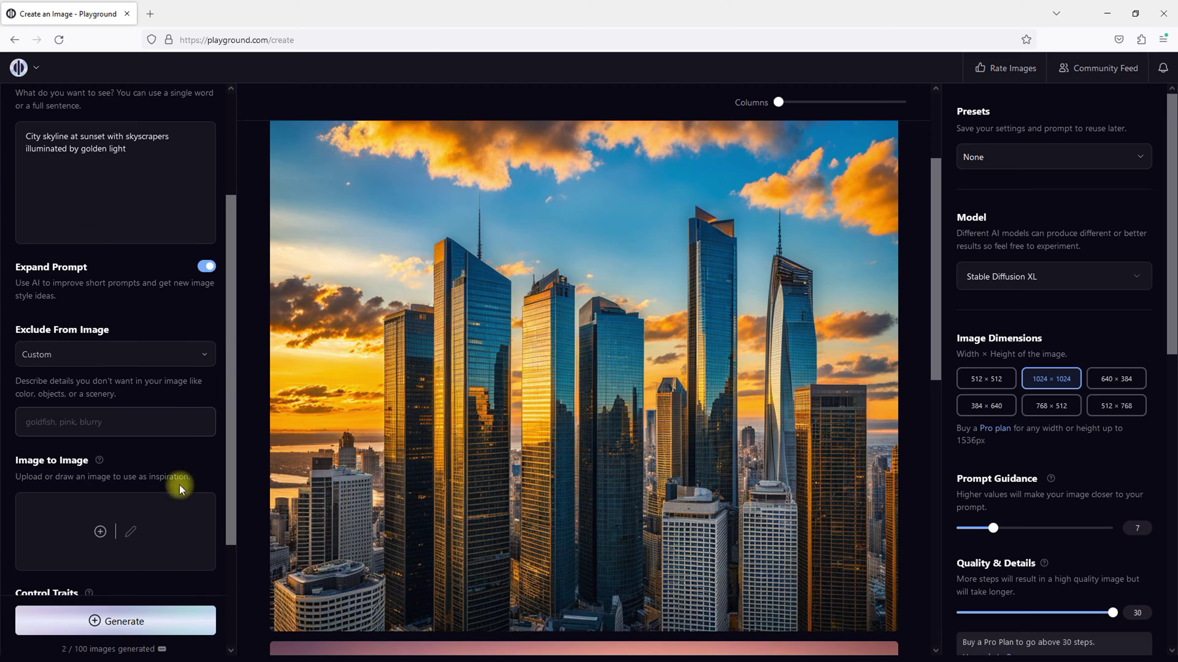
pyautogui.click(153, 622)
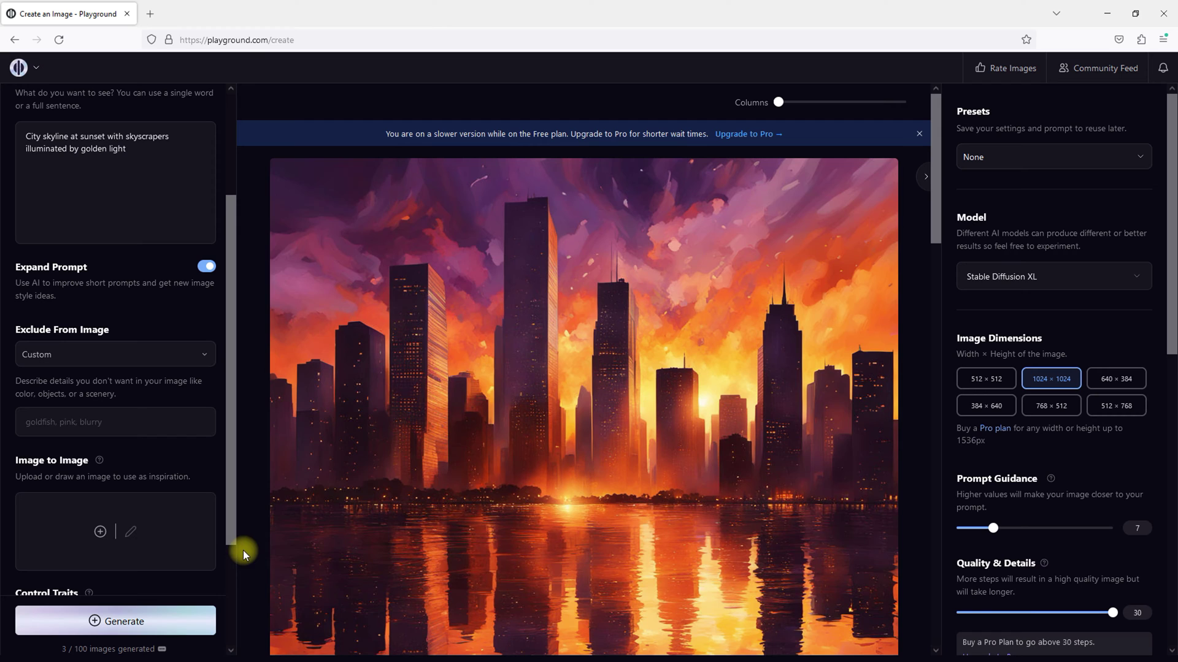
# Step: Paste the exclusion terms back, leaving the Exclude preset on Custom
pyautogui.moveTo(641, 223)
pyautogui.hotkey('ctrl', 'v')
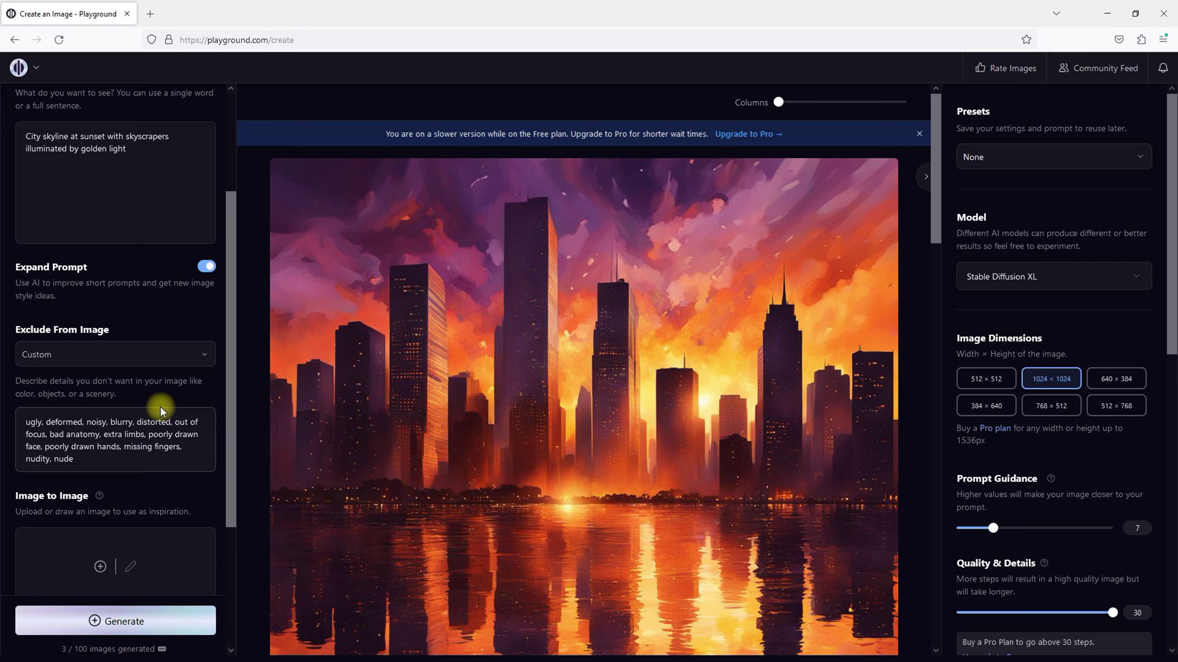
pyautogui.click(196, 355)
pyautogui.click(246, 348)
pyautogui.scroll(-3, 109, 377)
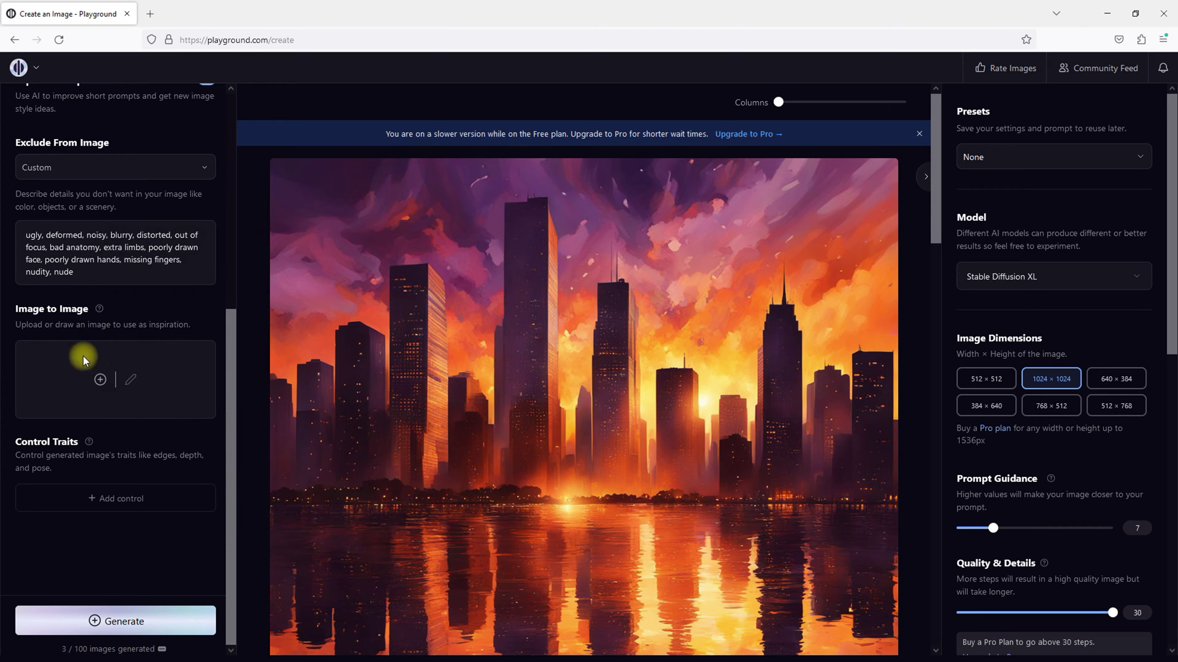
pyautogui.click(100, 379)
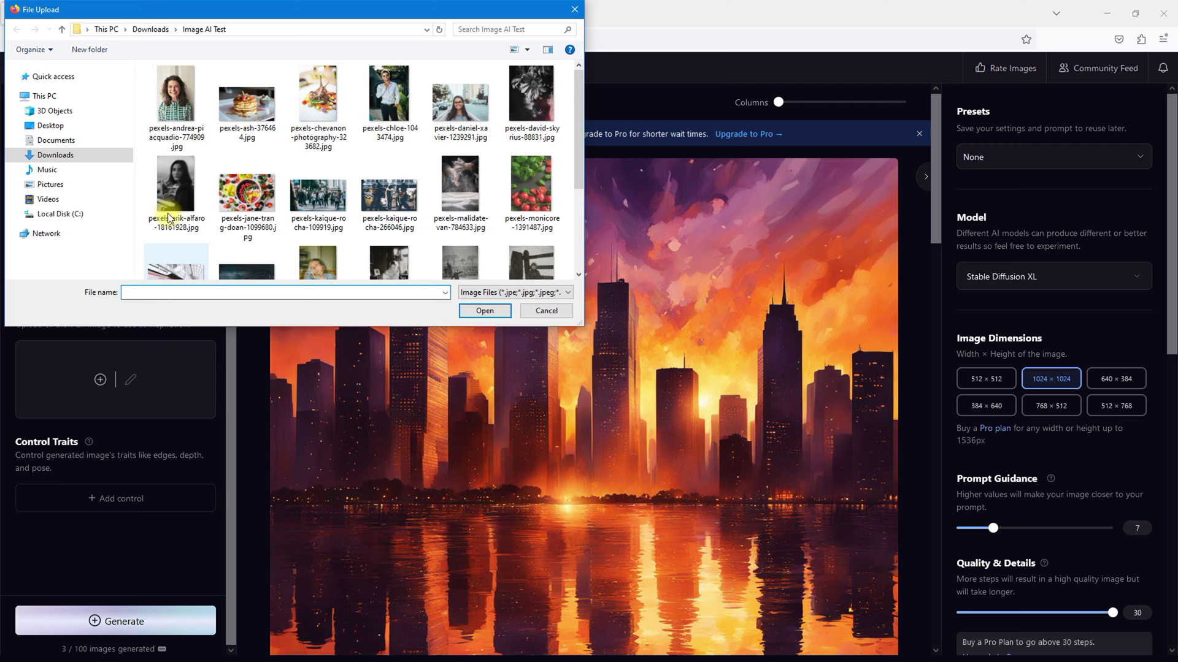
pyautogui.scroll(-3, 282, 170)
pyautogui.scroll(1, 281, 185)
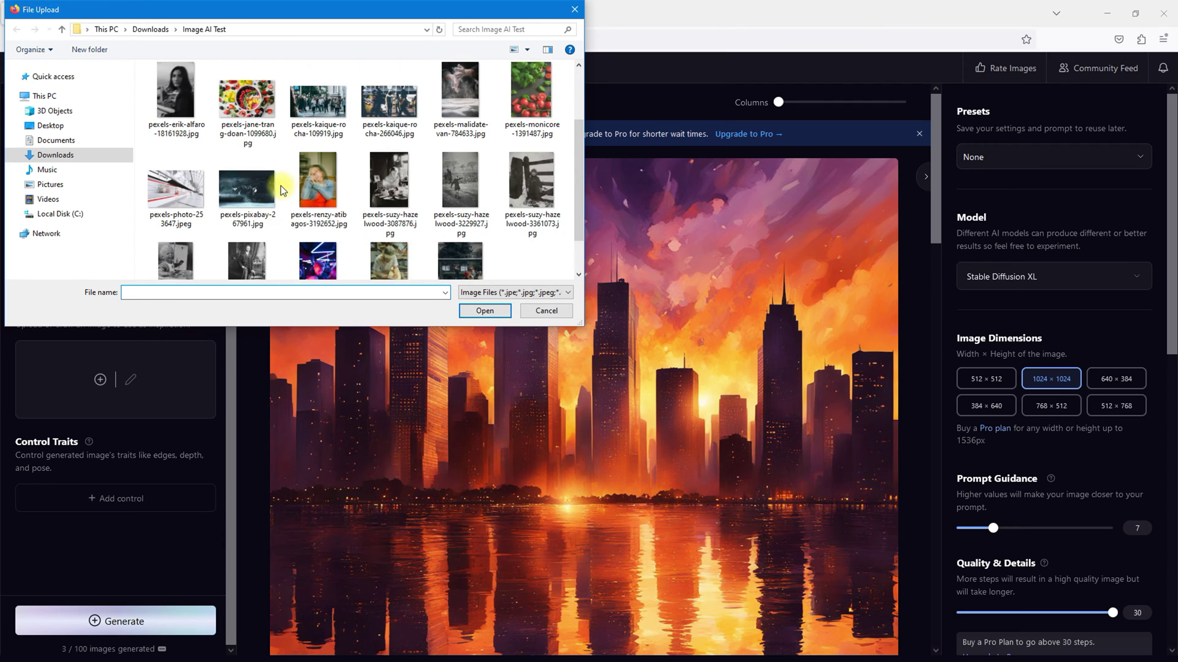
pyautogui.doubleClick(318, 108)
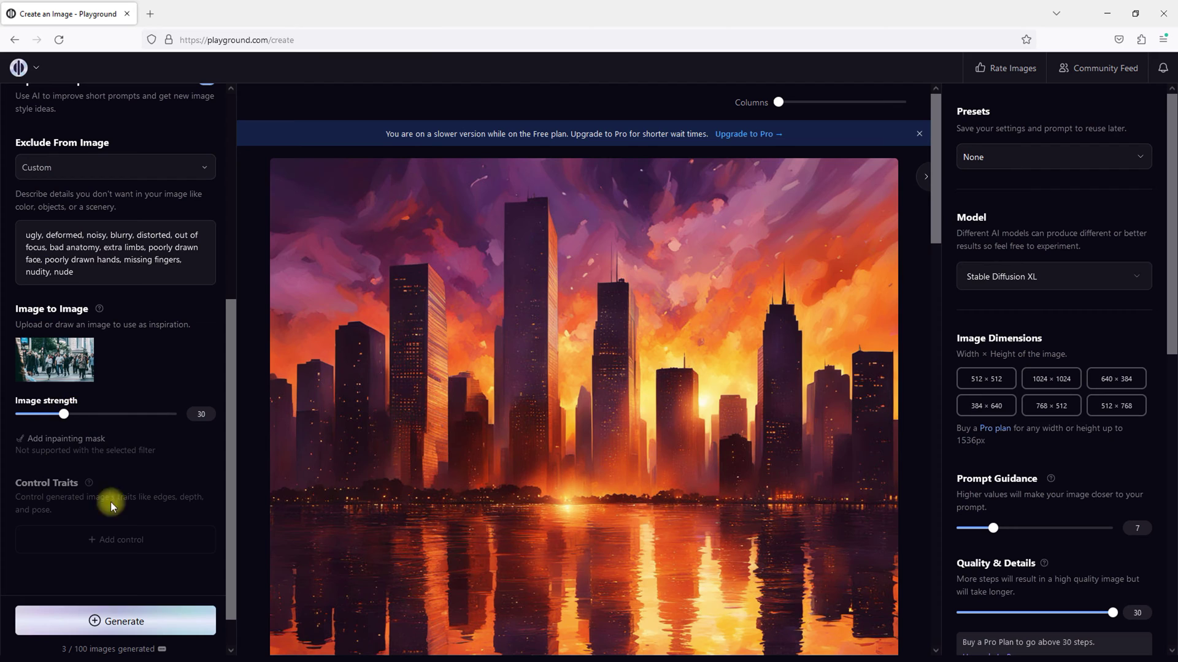
pyautogui.click(115, 621)
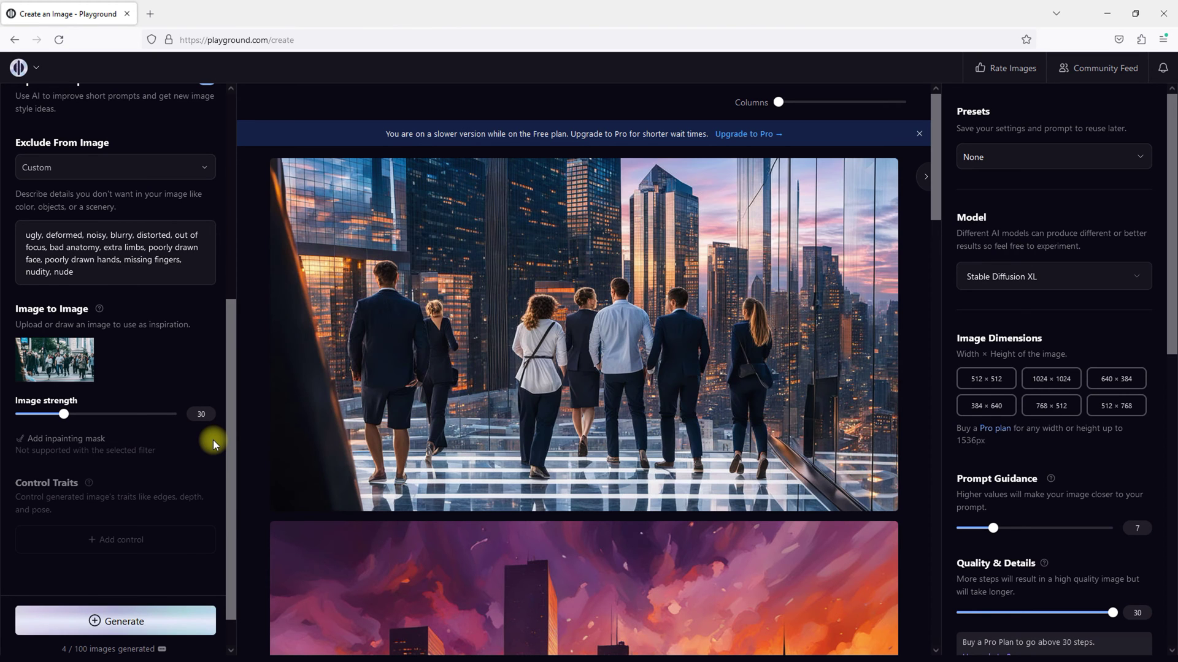
pyautogui.rightClick(59, 353)
pyautogui.press('Escape')
pyautogui.scroll(6, 119, 393)
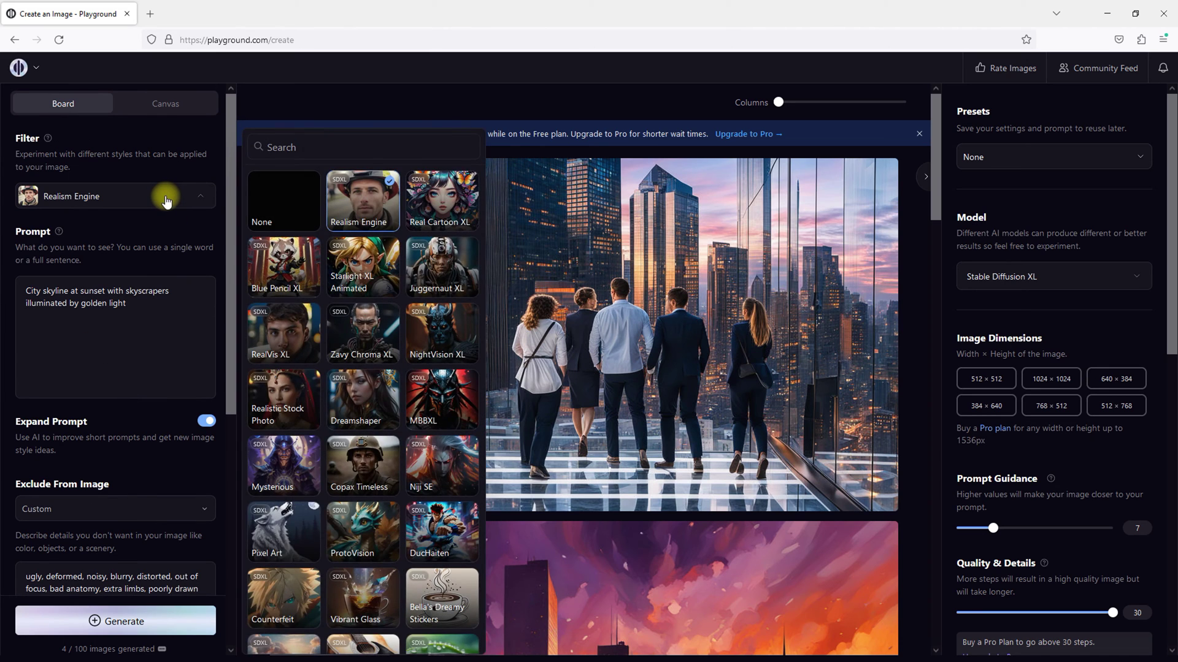
# Step: Remove the Image to Image inspiration picture and add a new control trait
pyautogui.scroll(-5, 132, 307)
pyautogui.scroll(1, 79, 341)
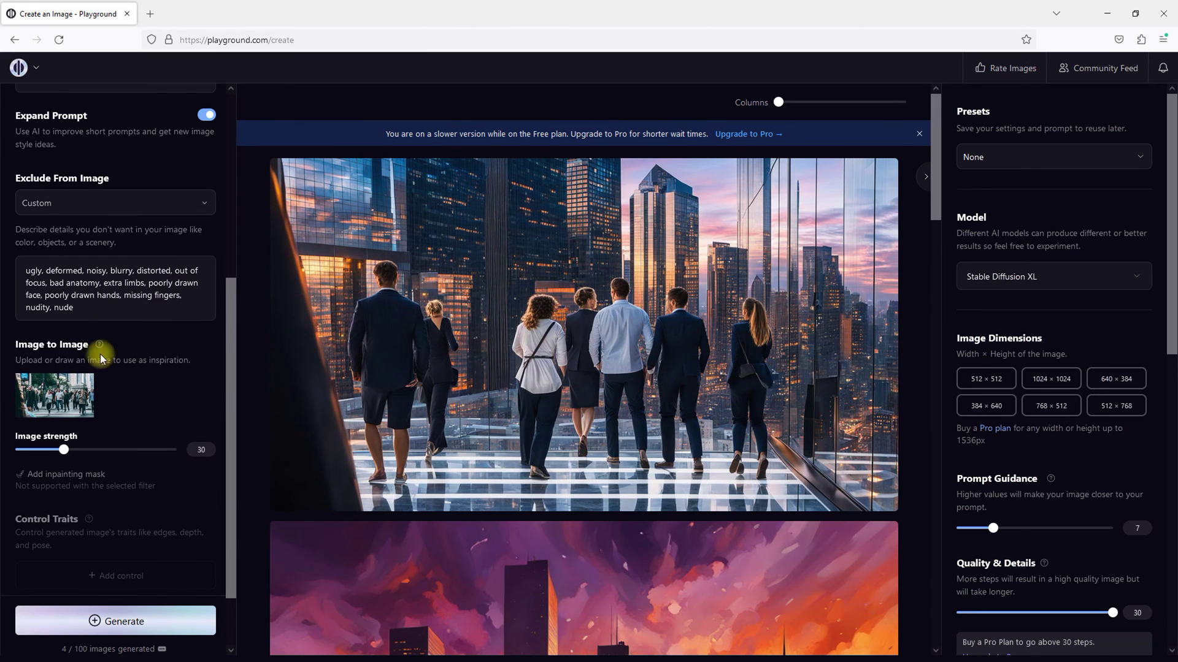
pyautogui.click(91, 386)
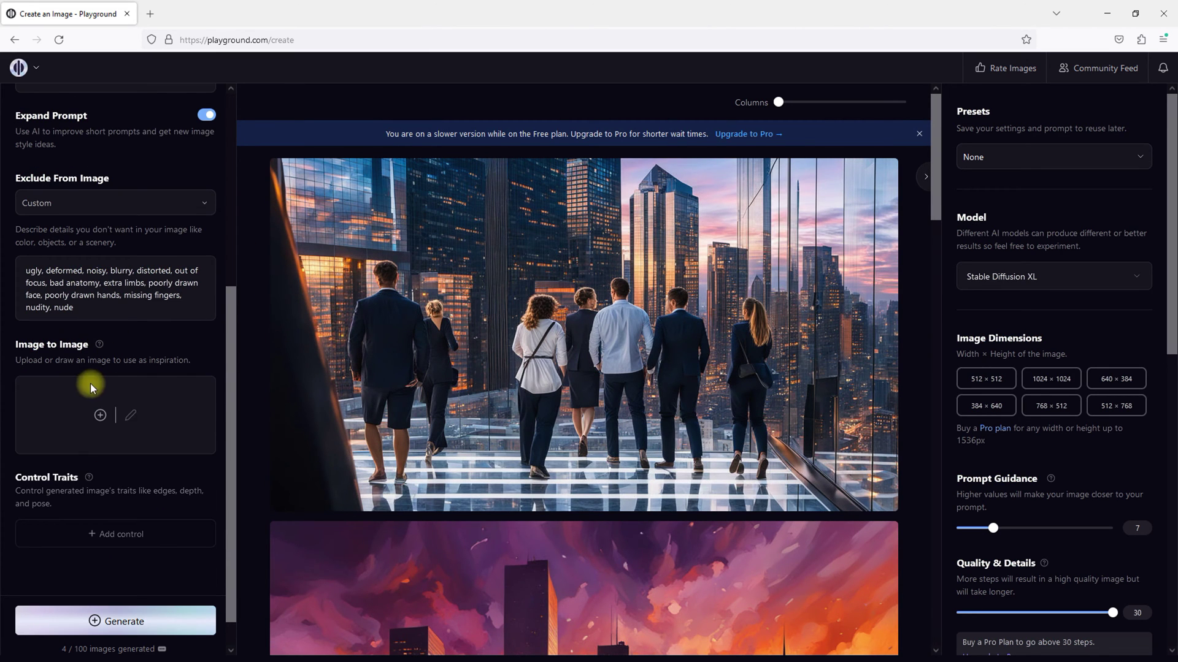
pyautogui.click(118, 532)
pyautogui.click(291, 547)
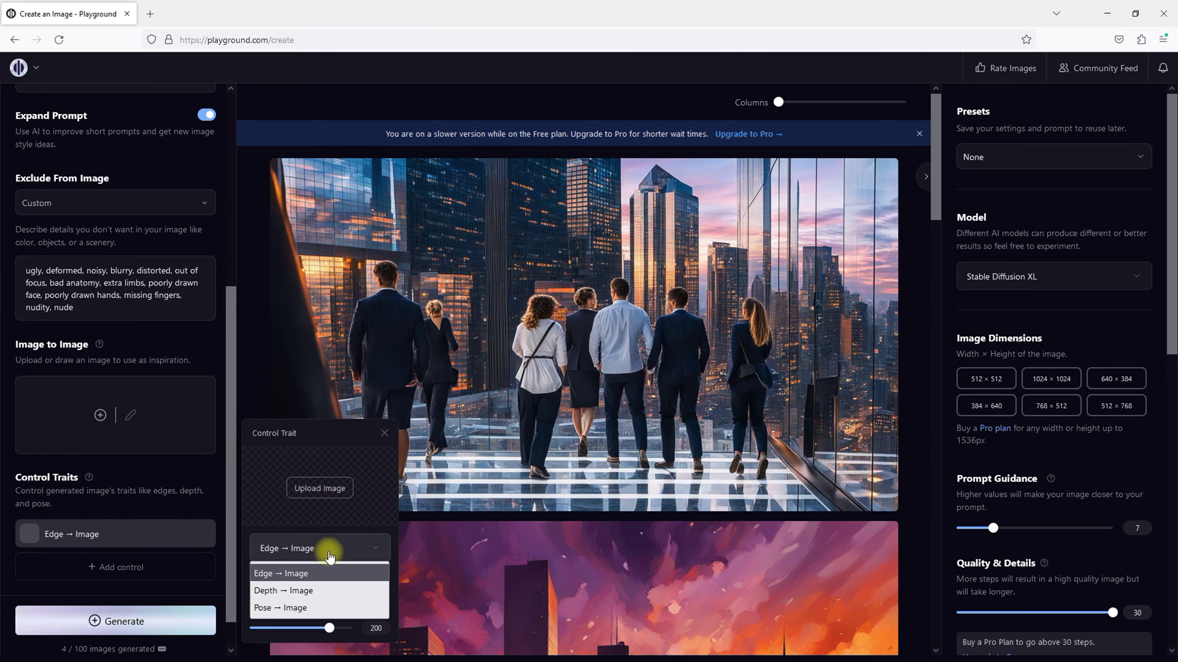
pyautogui.moveTo(91, 477)
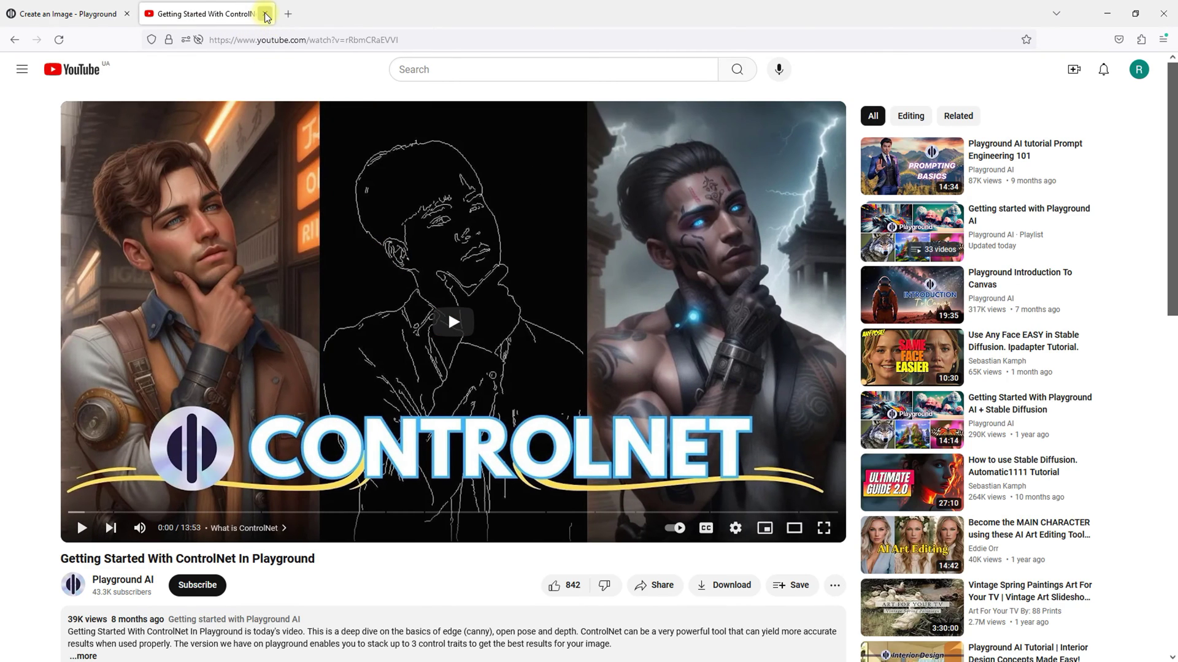
pyautogui.click(265, 14)
# Step: Set the control trait to Pose → Image and upload a portrait photo as reference
pyautogui.scroll(-1, 92, 405)
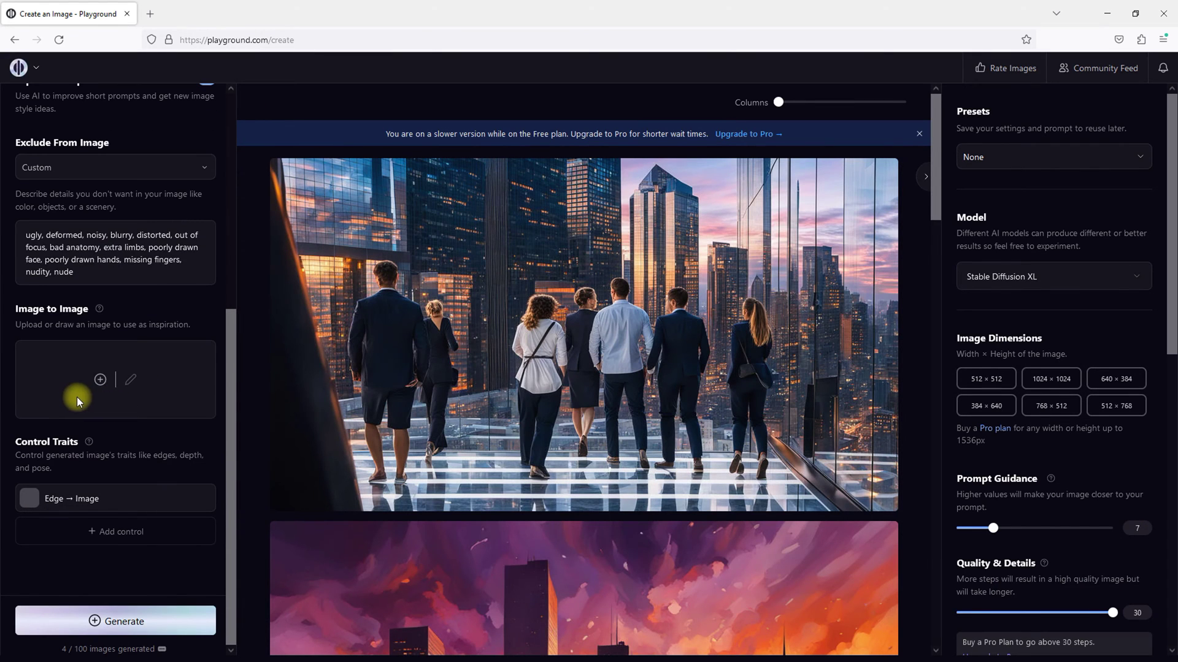
pyautogui.click(119, 496)
pyautogui.click(291, 551)
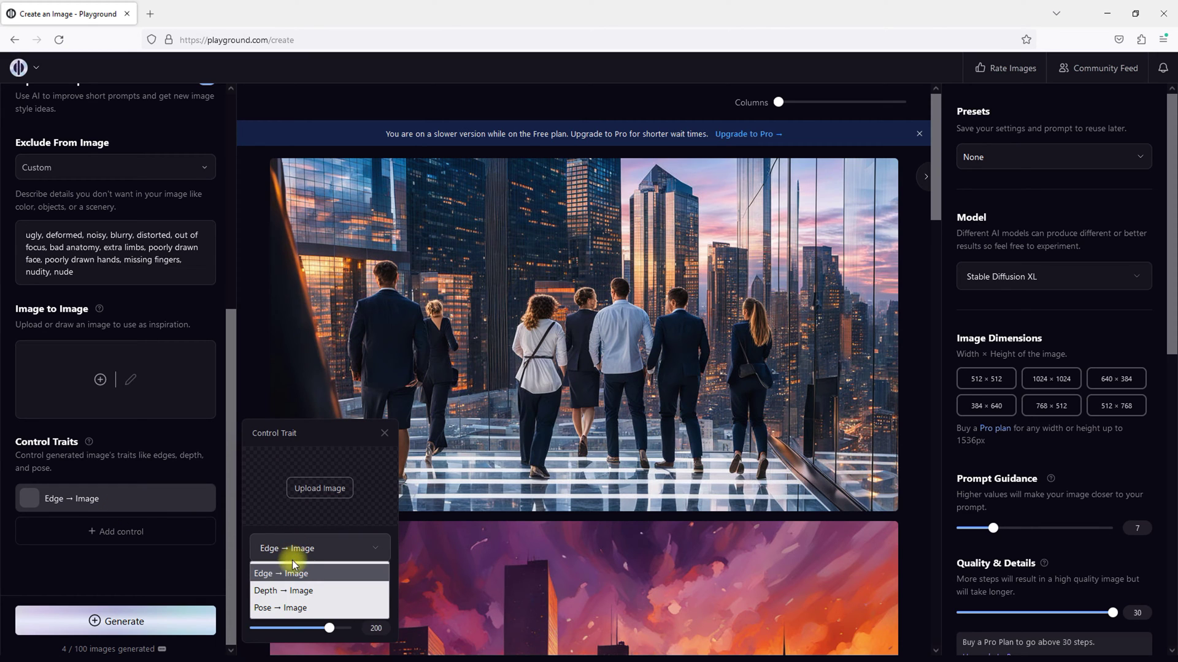
pyautogui.click(279, 608)
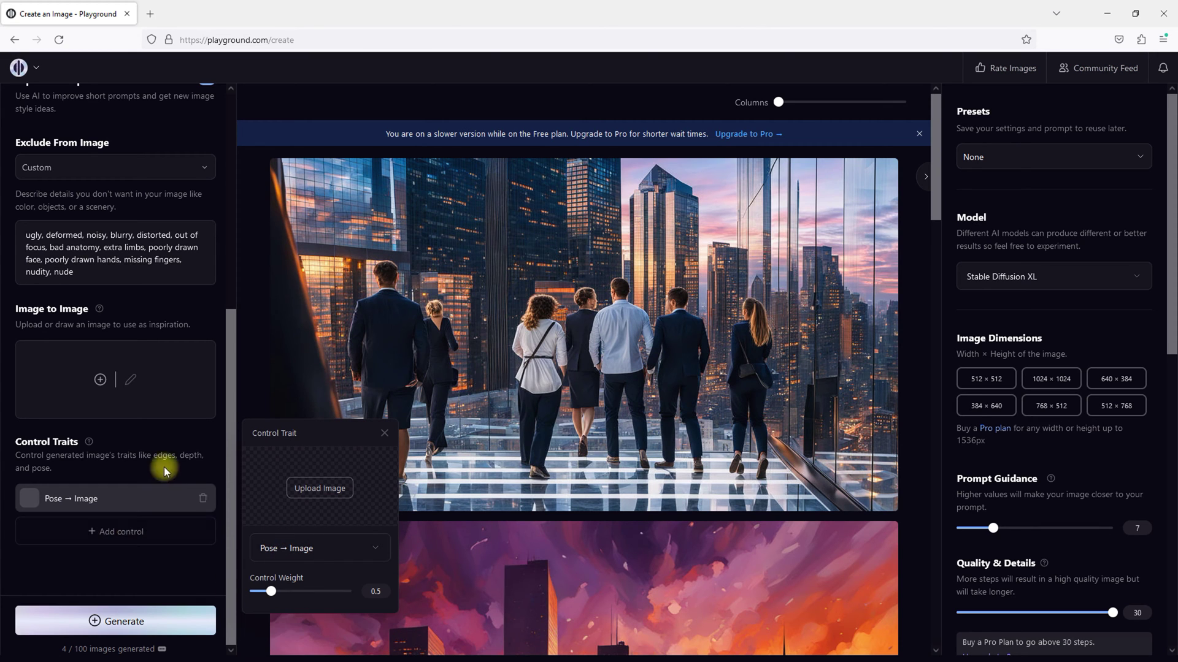
pyautogui.click(145, 433)
pyautogui.click(145, 499)
pyautogui.click(319, 488)
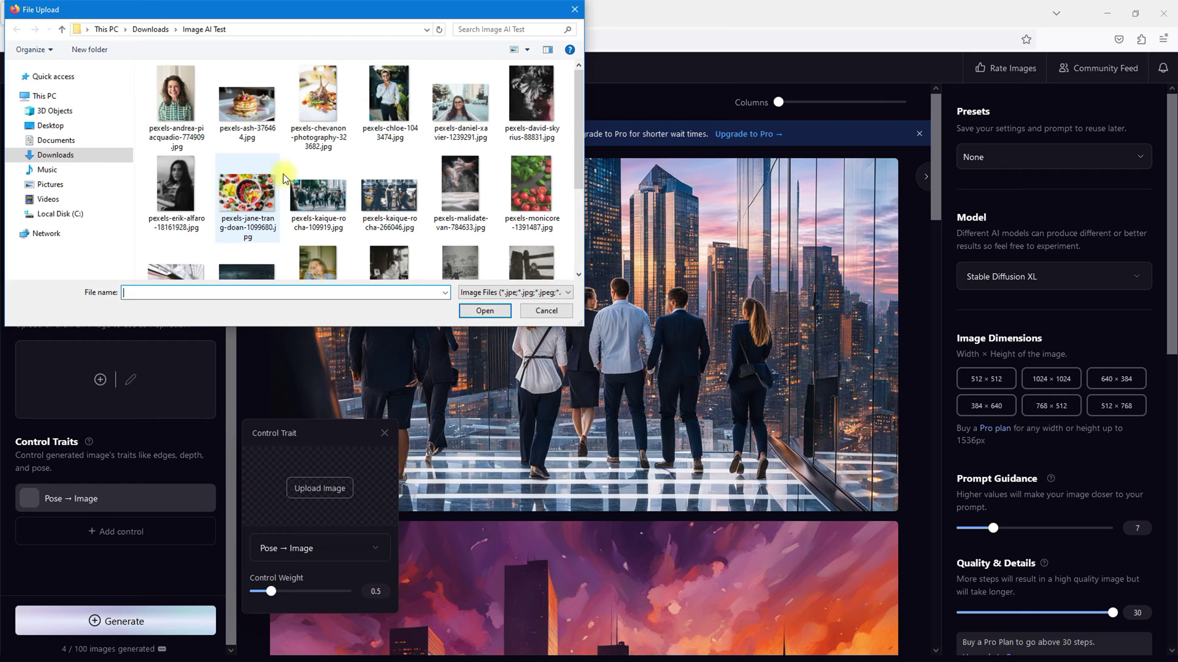
pyautogui.doubleClick(389, 93)
# Step: Replace the prompt with 'Woman in Red dress' and generate
pyautogui.scroll(5, 189, 431)
pyautogui.tripleClick(156, 326)
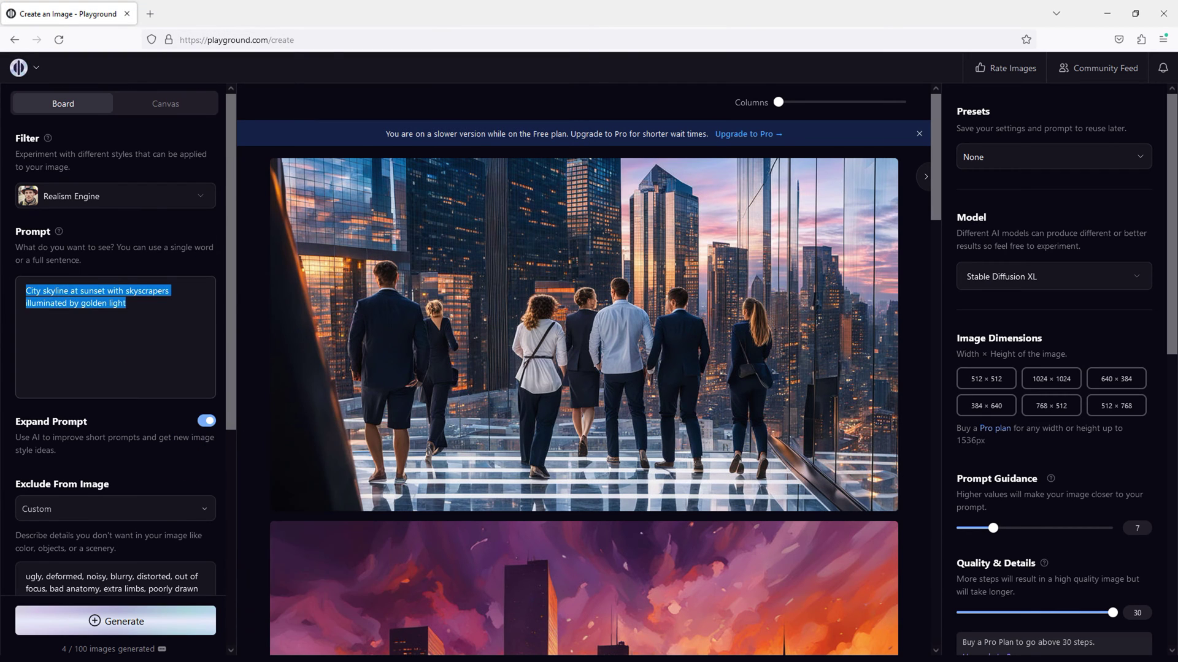
pyautogui.write('Woman in Red dress')
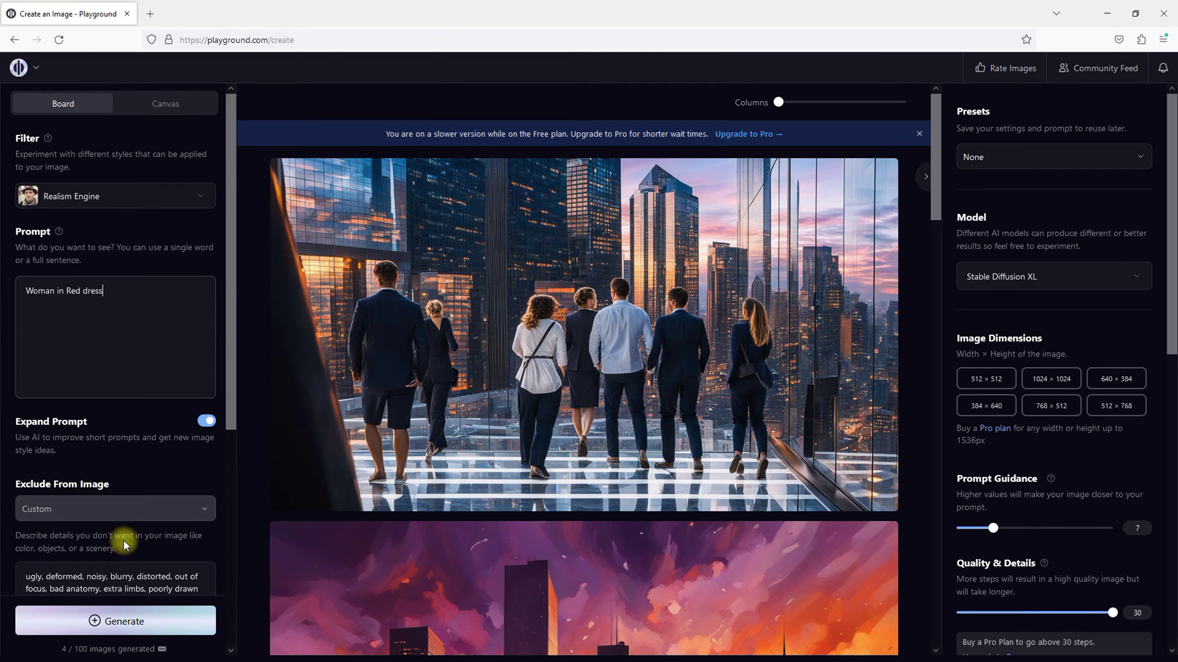
pyautogui.click(123, 620)
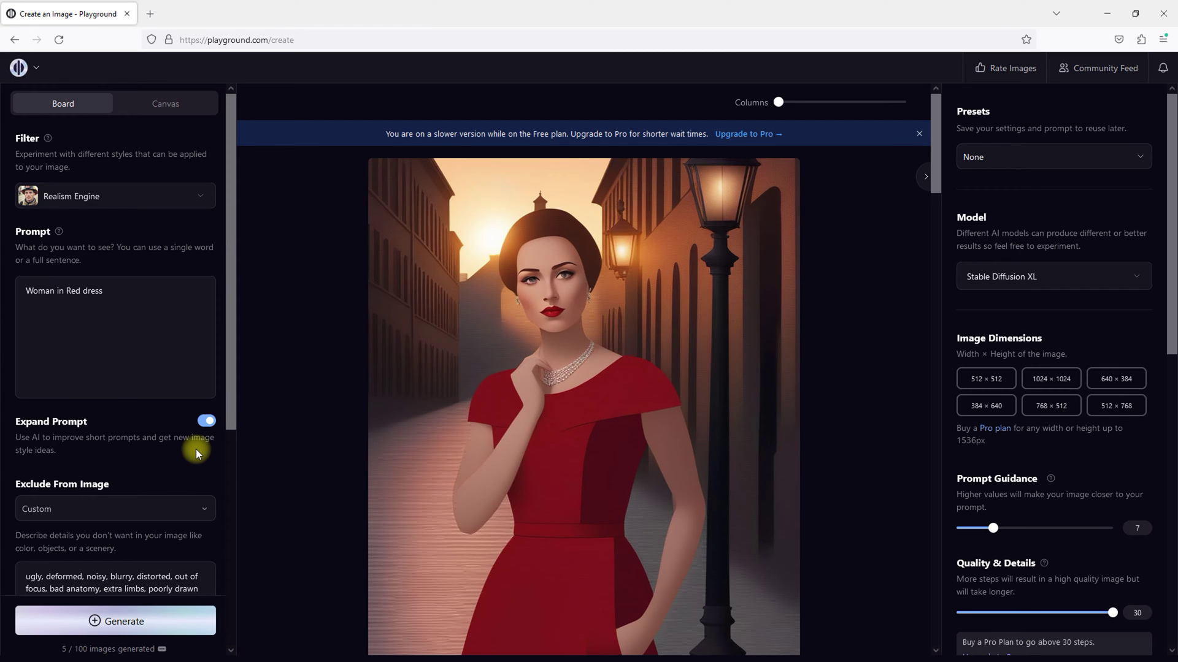
# Step: Preview the Pose → Image control's source photo, then close its settings
pyautogui.scroll(-5, 163, 475)
pyautogui.click(166, 498)
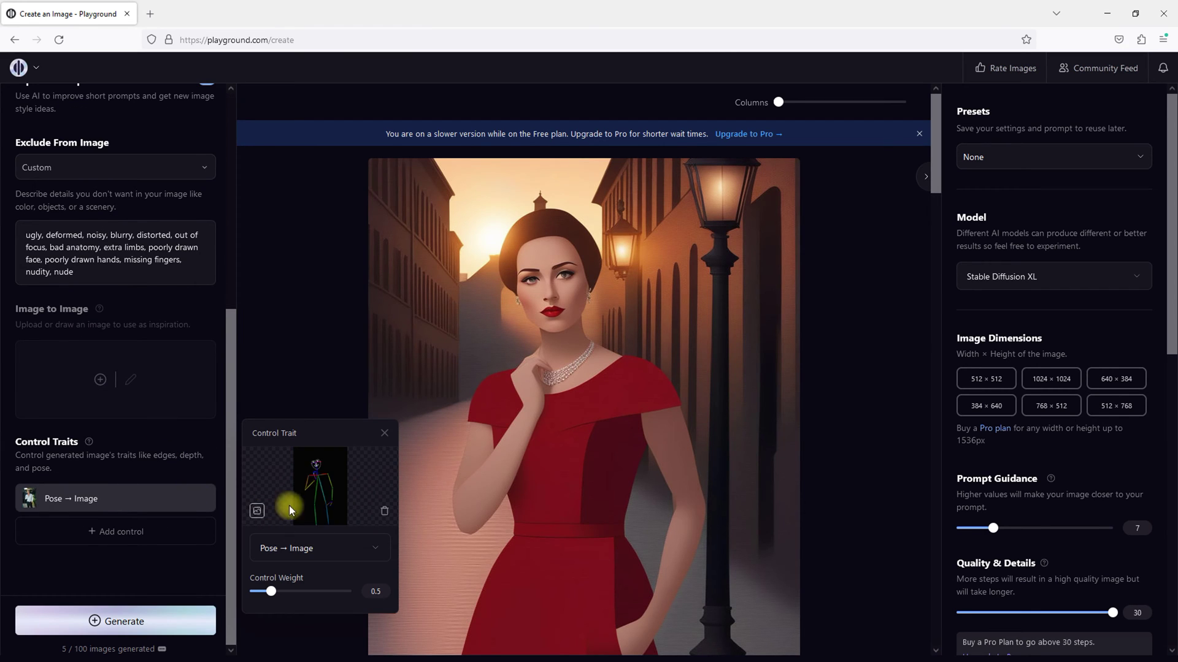
pyautogui.click(262, 514)
pyautogui.click(126, 400)
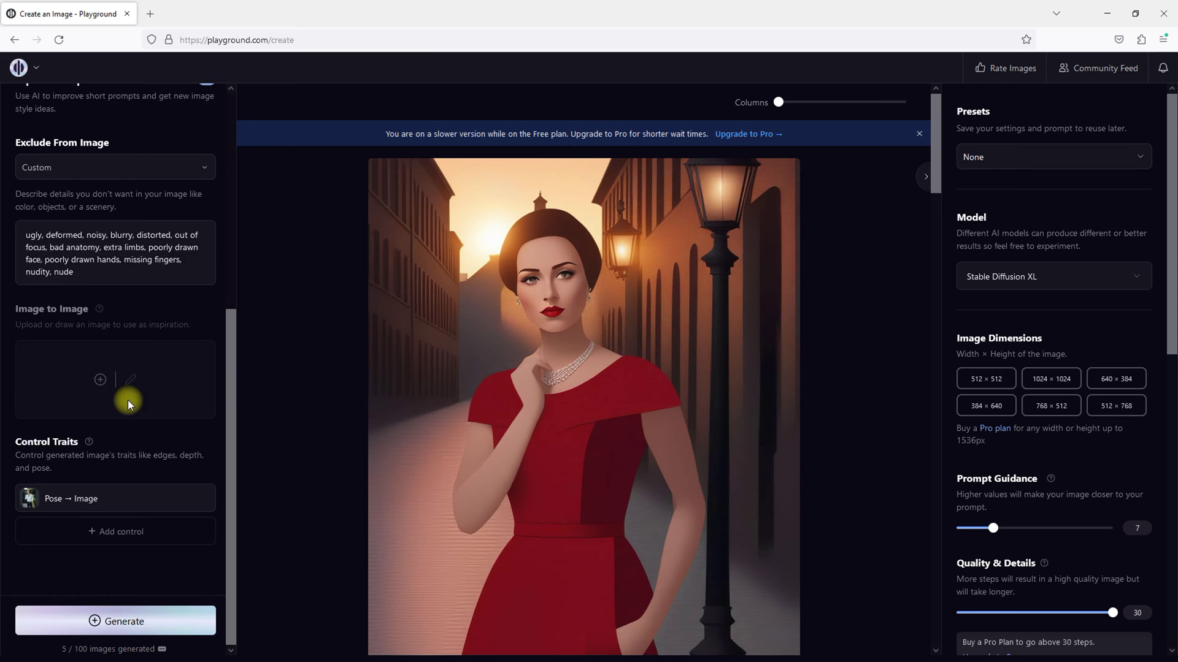
# Step: Apply the Realistic Portraits preset and generate the white-bearded fisherman portraits
pyautogui.scroll(5, 127, 399)
pyautogui.click(121, 195)
pyautogui.click(126, 196)
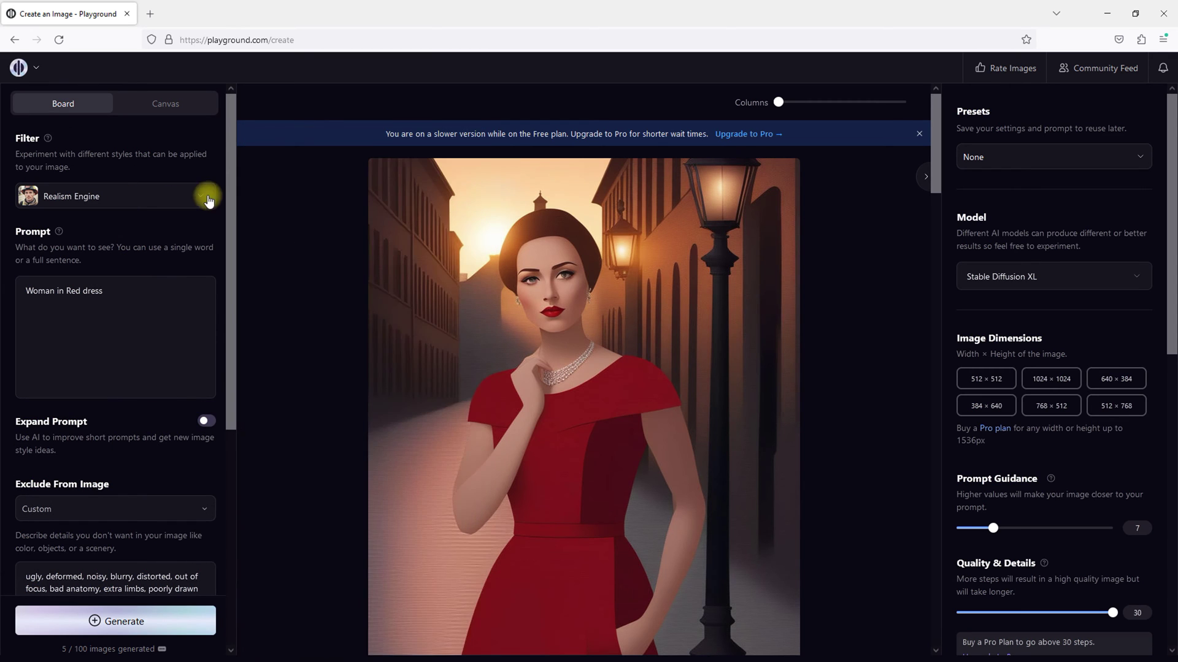
pyautogui.click(988, 157)
pyautogui.click(1033, 157)
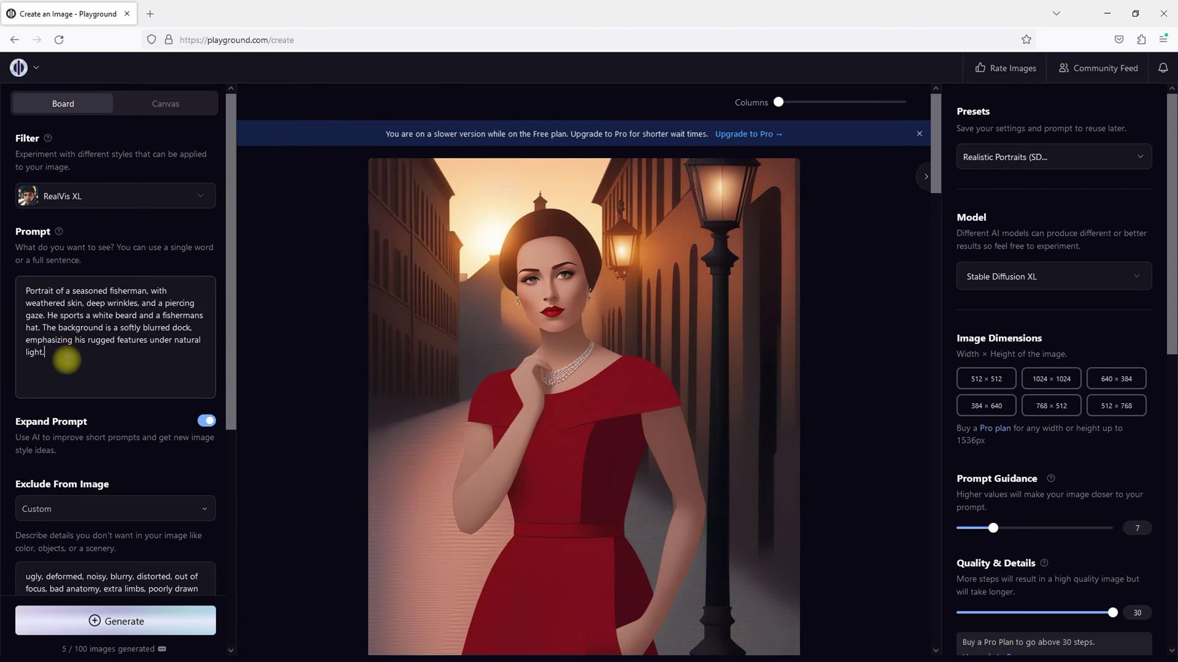
pyautogui.click(148, 623)
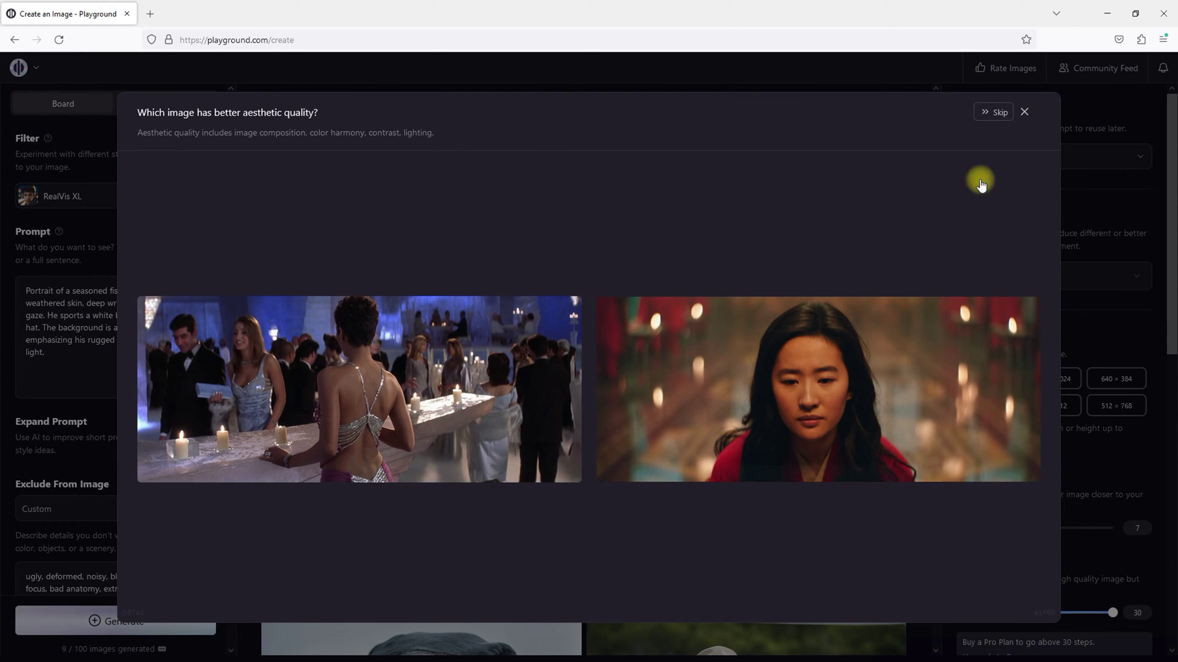
# Step: Skip and close the aesthetic-quality rating prompt, then view the four fisherman portraits
pyautogui.click(985, 113)
pyautogui.click(1025, 113)
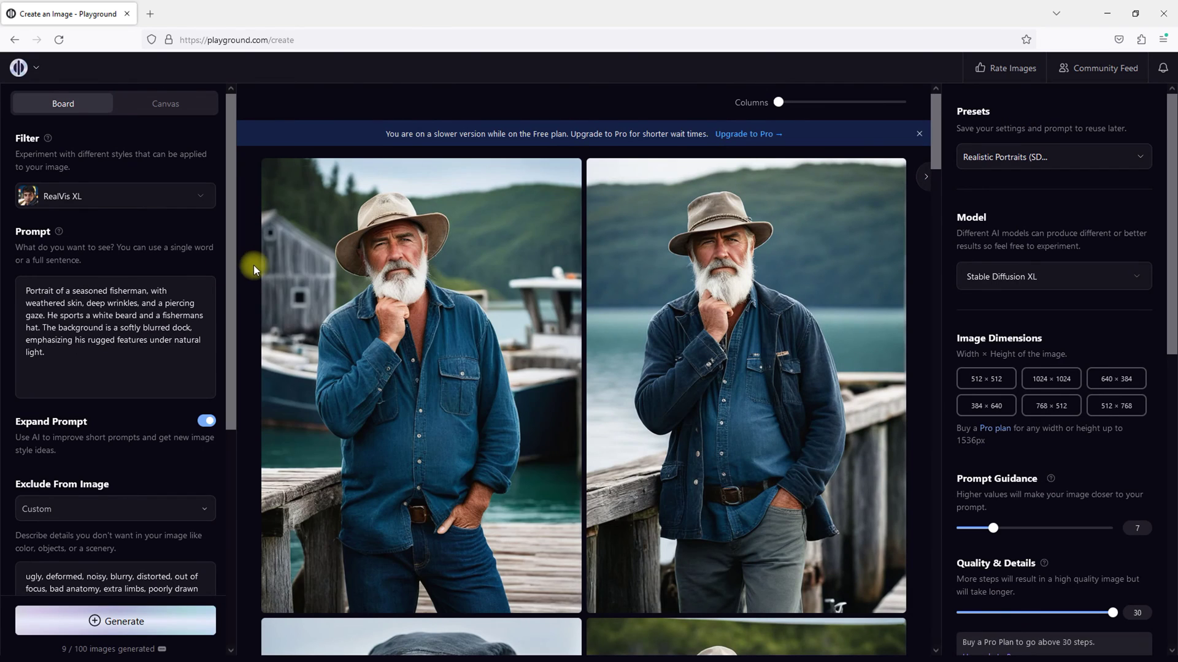
pyautogui.scroll(-5, 926, 304)
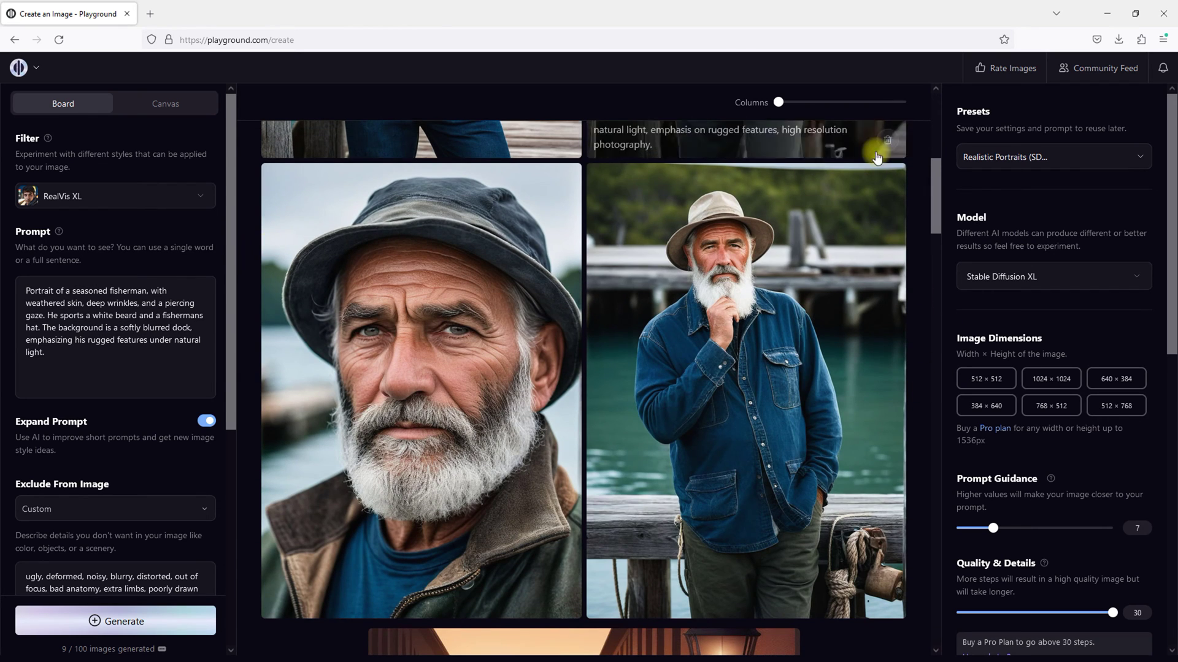
# Step: Use Fantasy Worlds (PGv2.5), Expand Prompt off, to generate 'Gloomy castle in the middle of a field of sunflowers'
pyautogui.click(1045, 159)
pyautogui.click(1012, 179)
pyautogui.moveTo(151, 309); pyautogui.dragTo(15, 295)
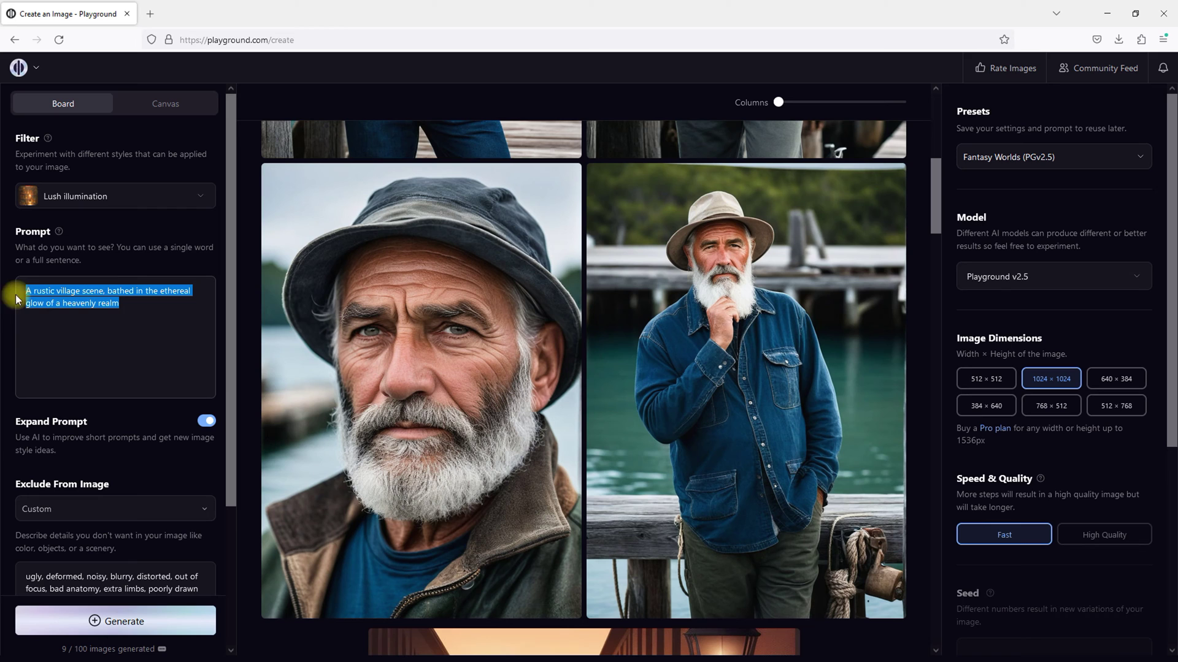
pyautogui.click(207, 421)
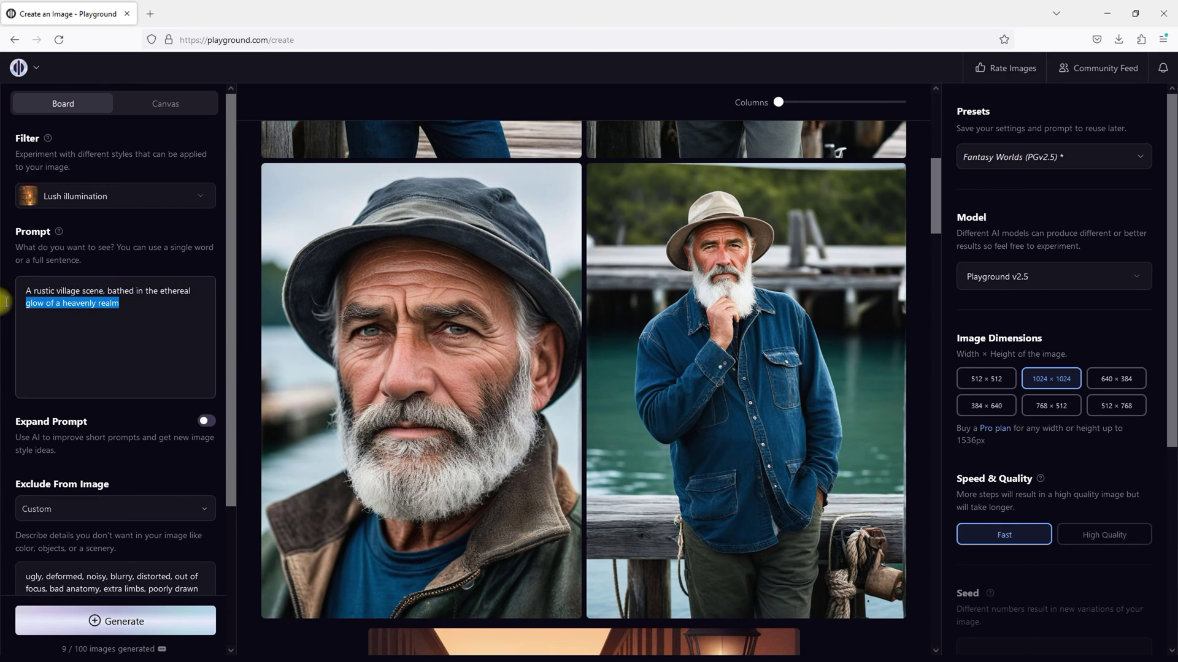
pyautogui.write('Gloome ca')
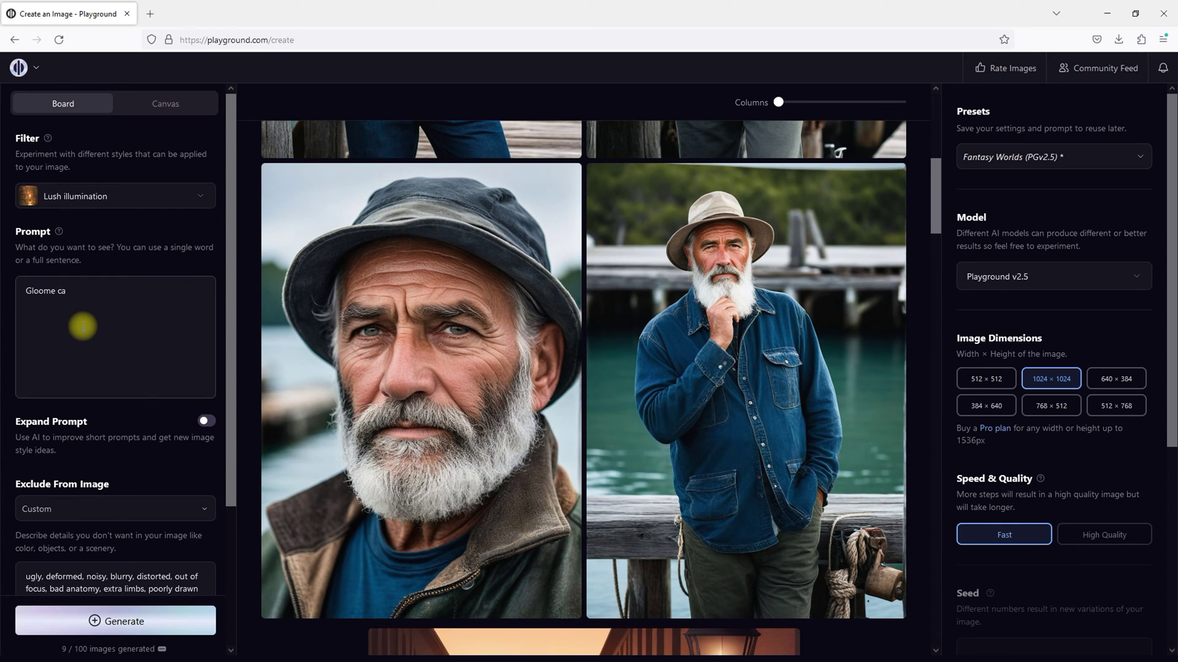
pyautogui.write('omy castle in the middle of a field of sunflowers')
pyautogui.click(156, 621)
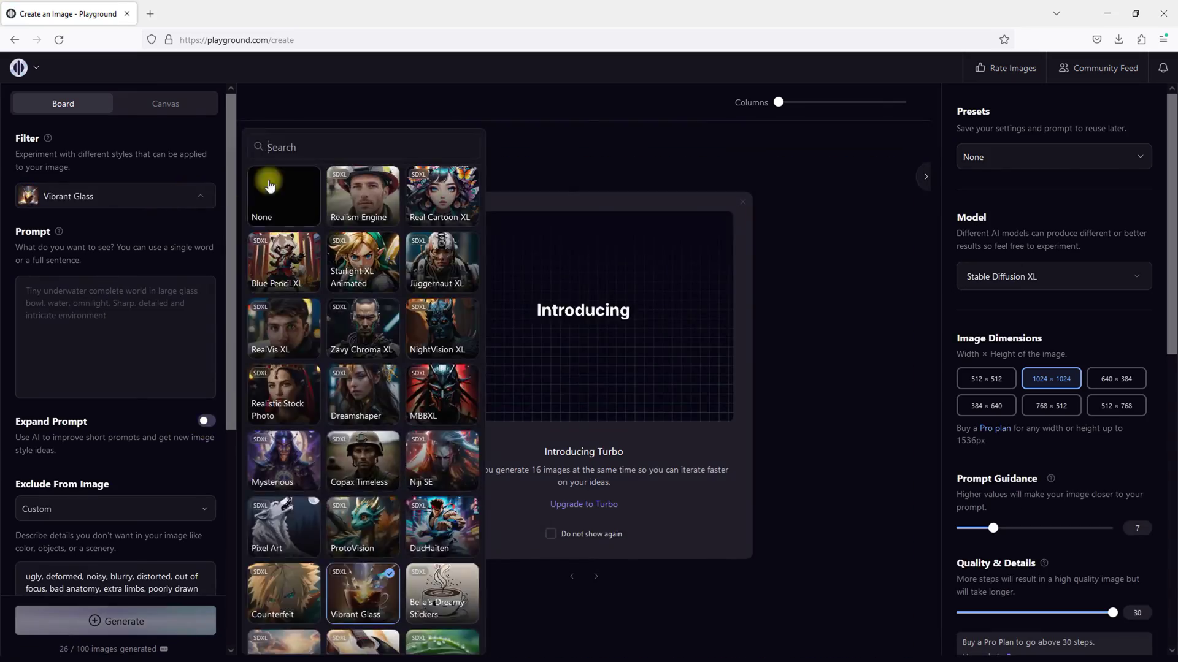
# Step: Dismiss the Turbo intro, clear the excluded details, and generate 'Woman in red dress'
pyautogui.click(268, 185)
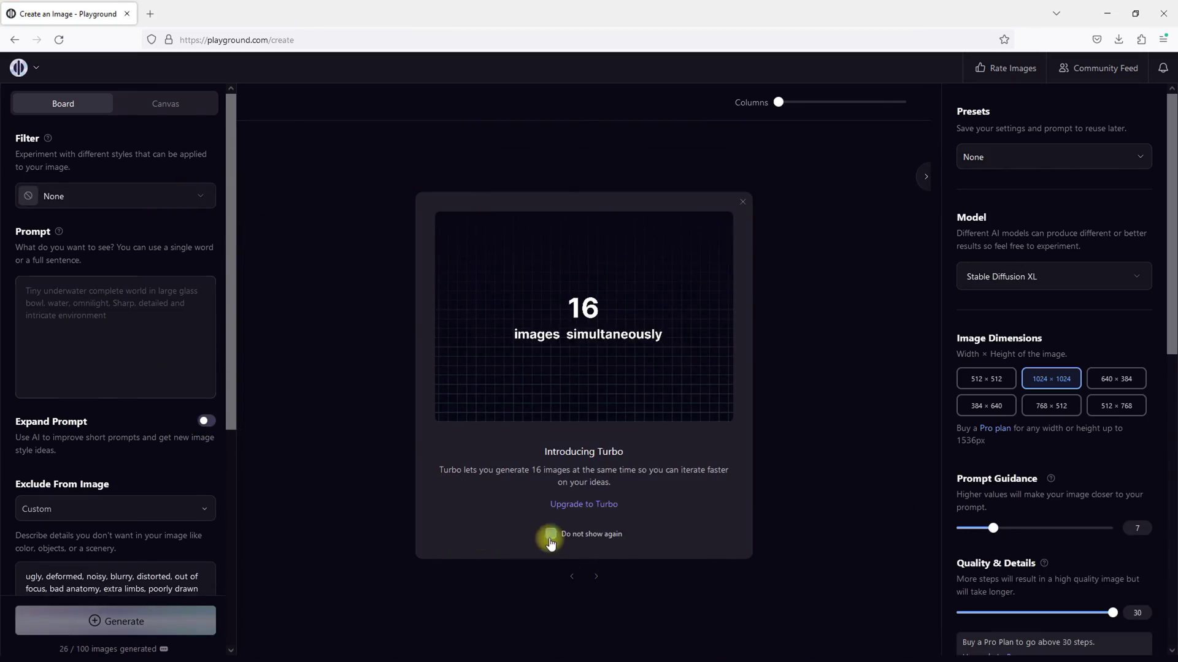
pyautogui.click(549, 534)
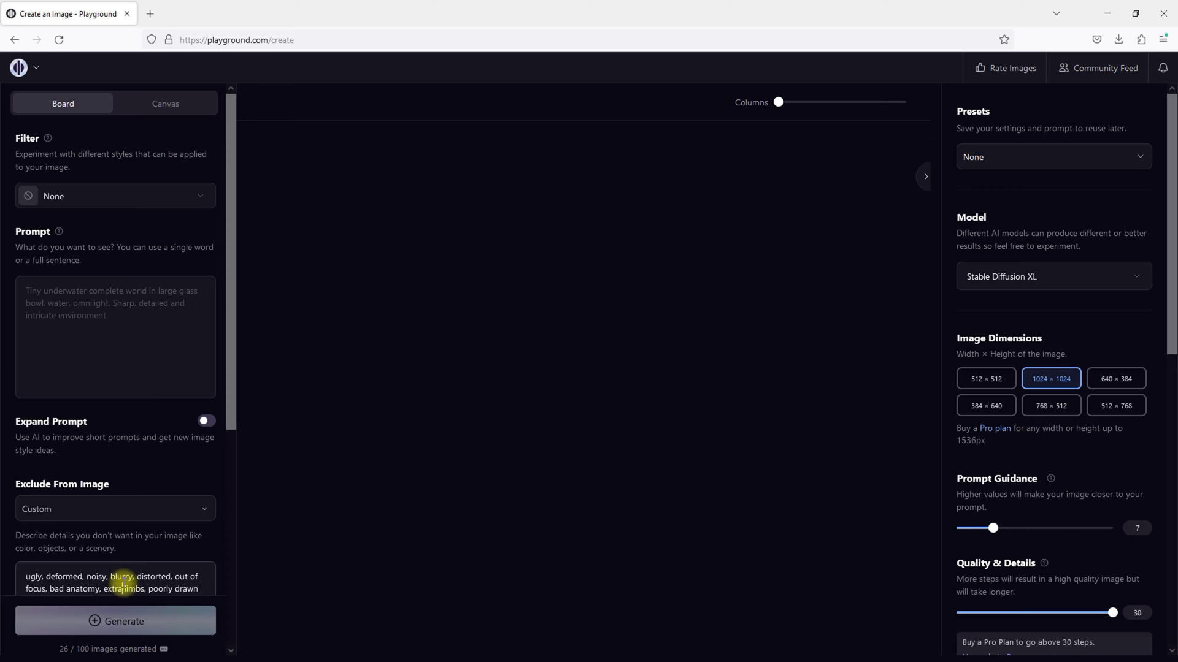
pyautogui.tripleClick(124, 584)
pyautogui.press('BackSpace')
pyautogui.click(130, 335)
pyautogui.write('Woman in red dress')
pyautogui.press('Return')
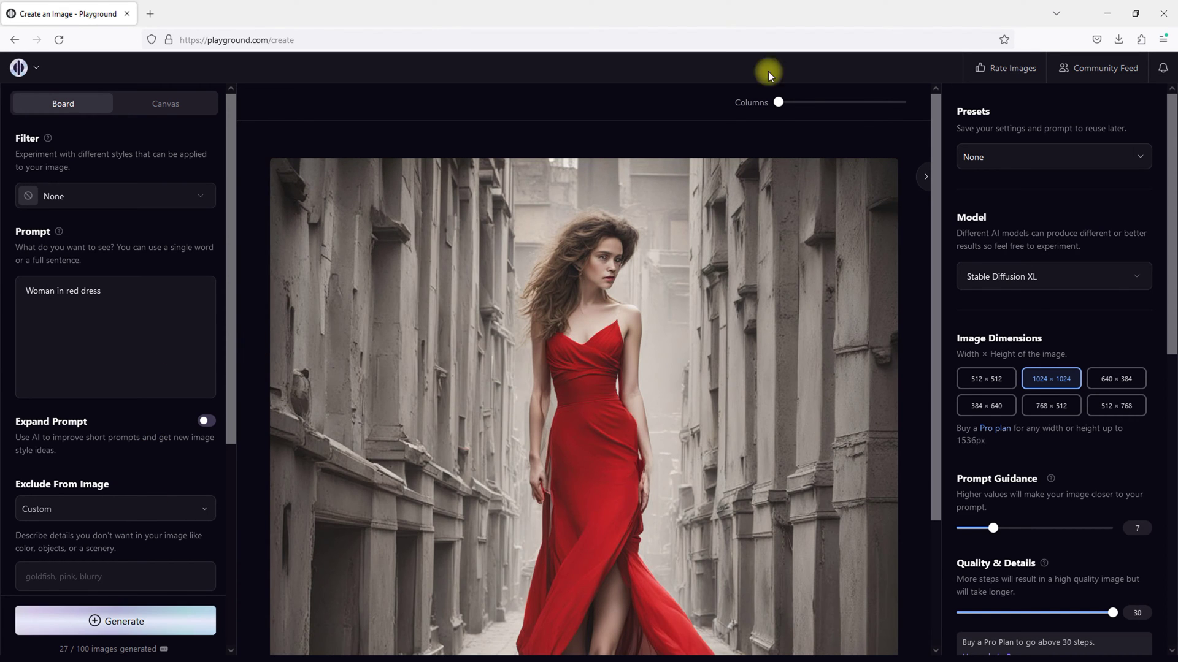
# Step: Regenerate the woman in red dress with the RealVis XL style filter
pyautogui.click(129, 195)
pyautogui.click(288, 454)
pyautogui.press('Return')
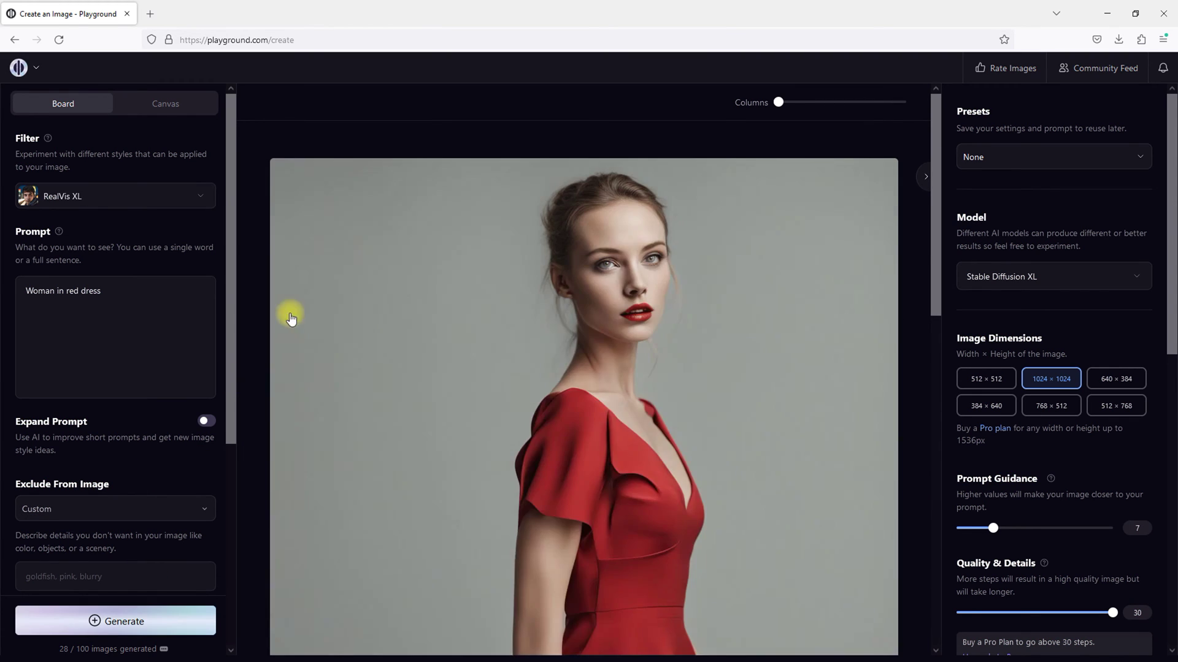
# Step: Keep the Stable Diffusion XL model and switch the style filter to Mysterious
pyautogui.click(1031, 279)
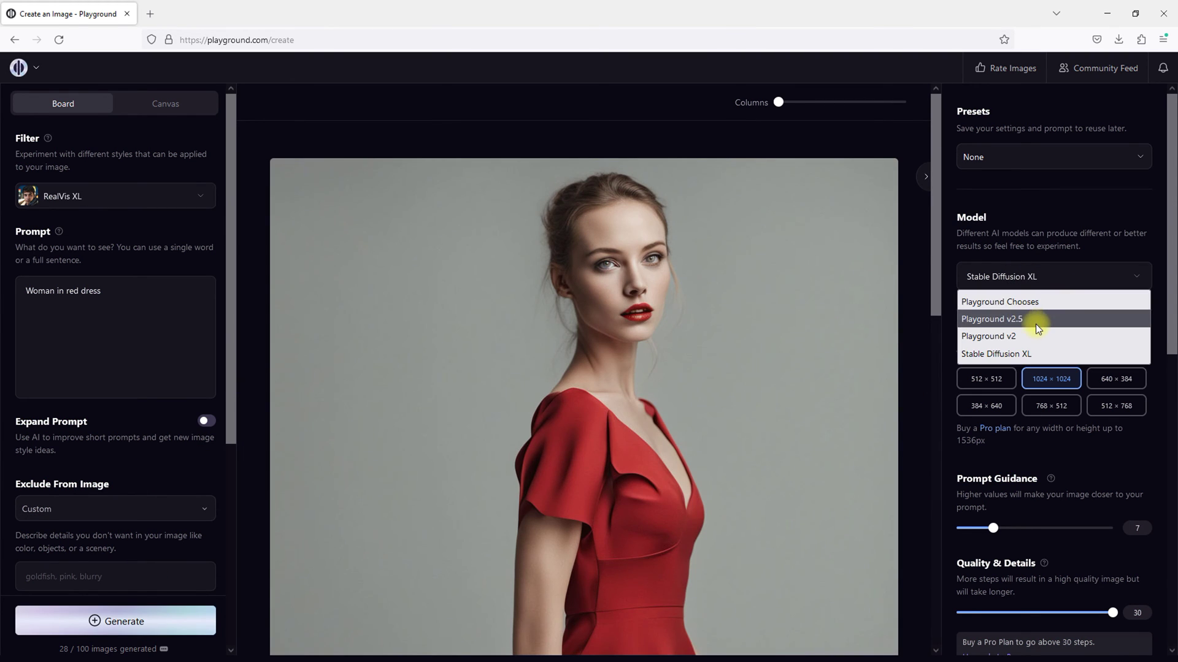
pyautogui.click(1036, 277)
pyautogui.scroll(-5, 171, 407)
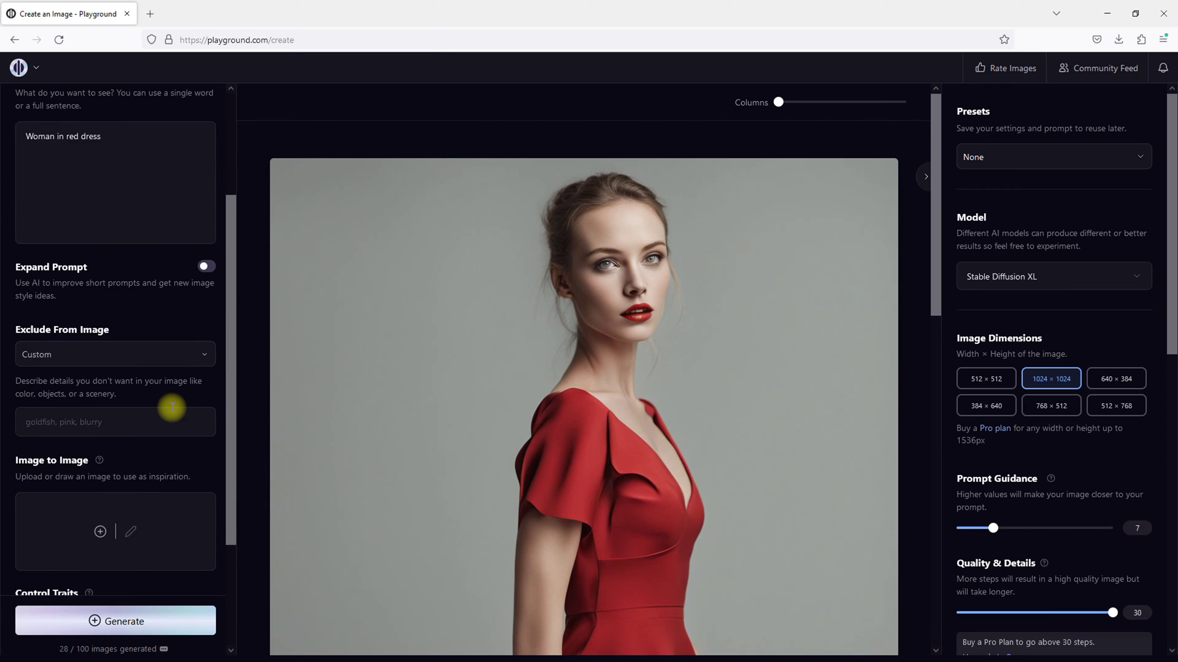
pyautogui.scroll(5, 171, 407)
pyautogui.click(172, 197)
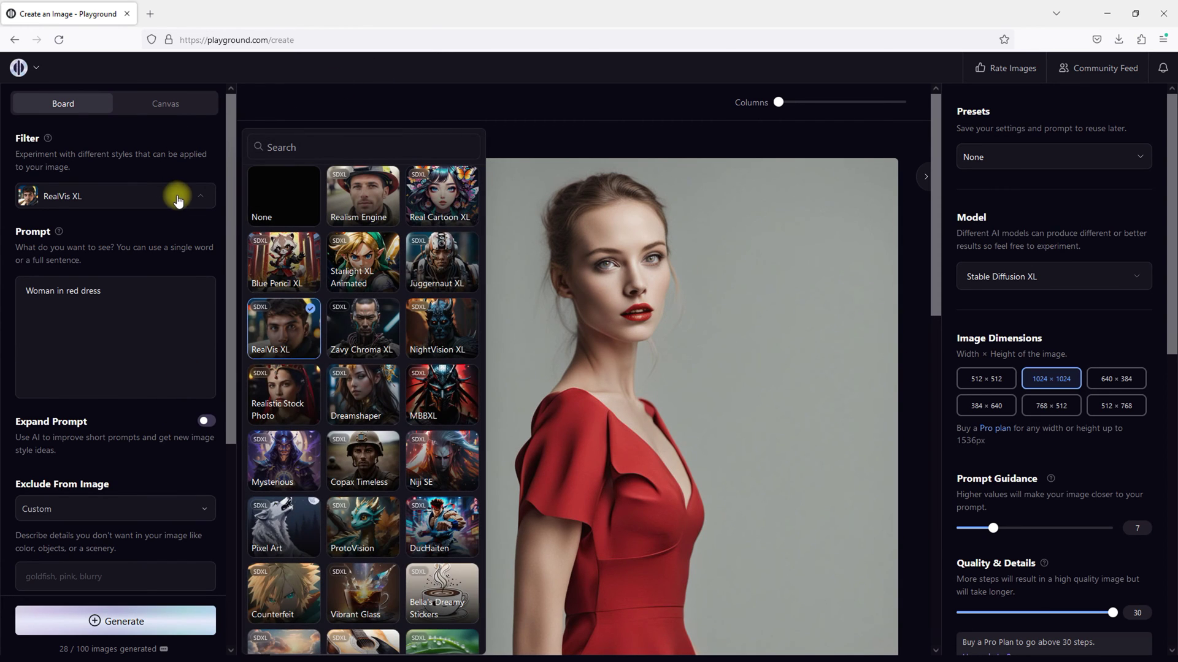
pyautogui.scroll(-1, 294, 405)
pyautogui.click(283, 450)
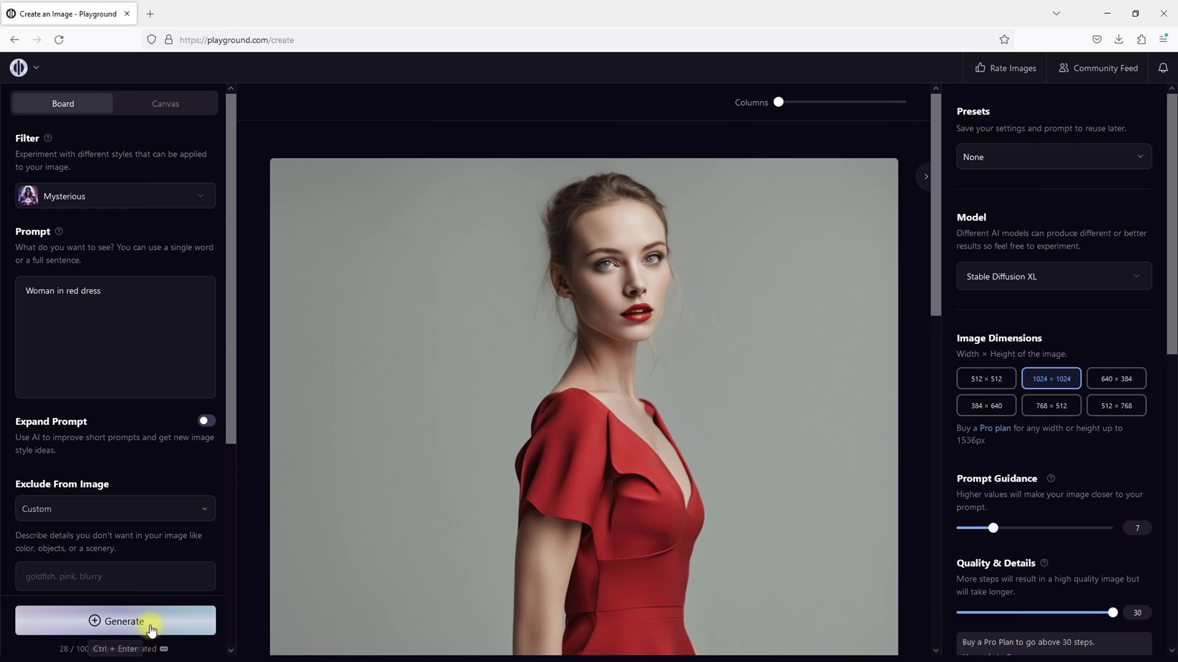
# Step: Generate a new Mysterious-style image of the woman in red dress
pyautogui.click(146, 622)
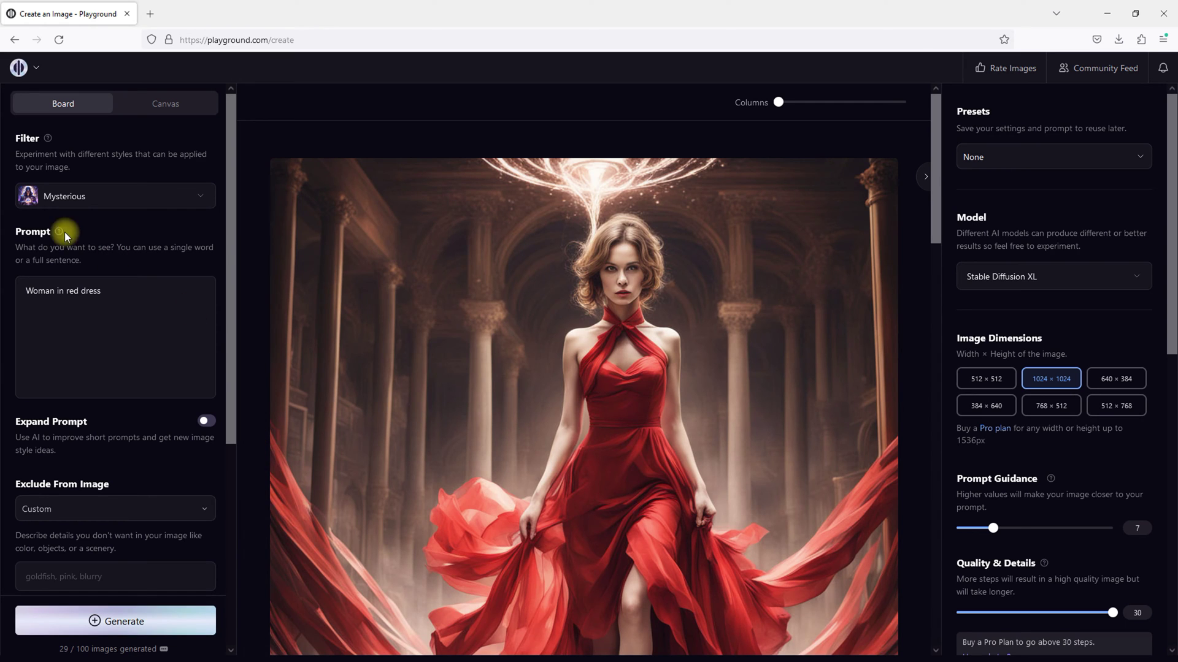
pyautogui.scroll(-4, 254, 359)
pyautogui.scroll(5, 255, 358)
# Step: Browse the Model and Presets lists, leaving Stable Diffusion XL and None, and scroll the settings panel
pyautogui.click(1013, 281)
pyautogui.click(1033, 285)
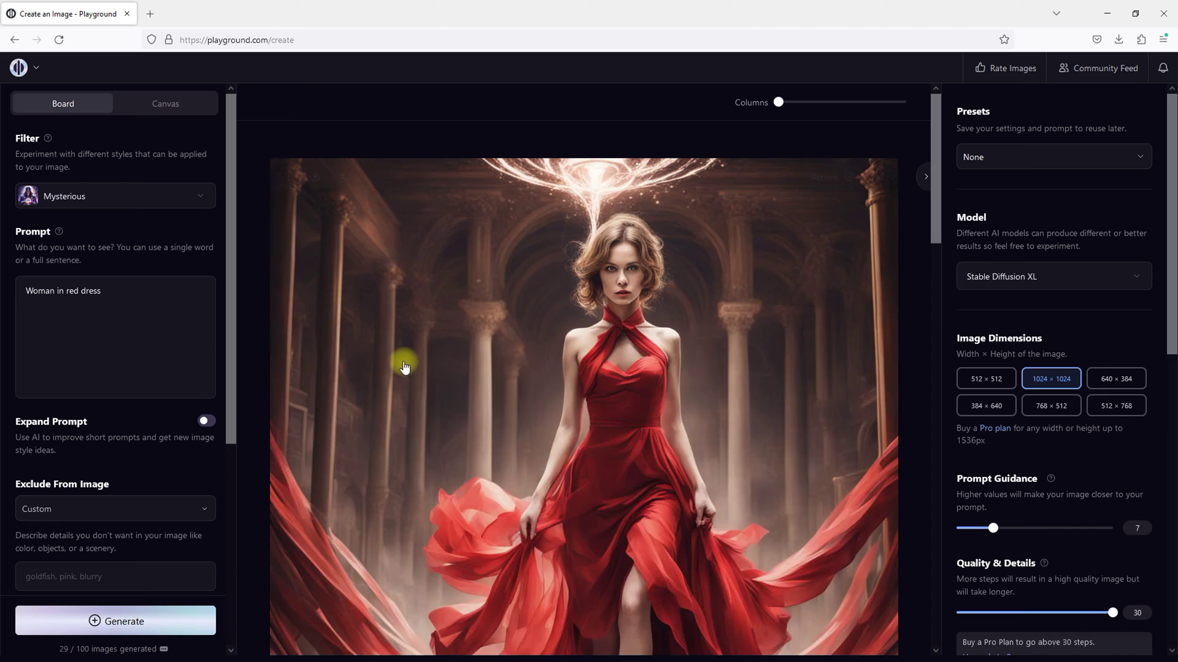
pyautogui.click(970, 153)
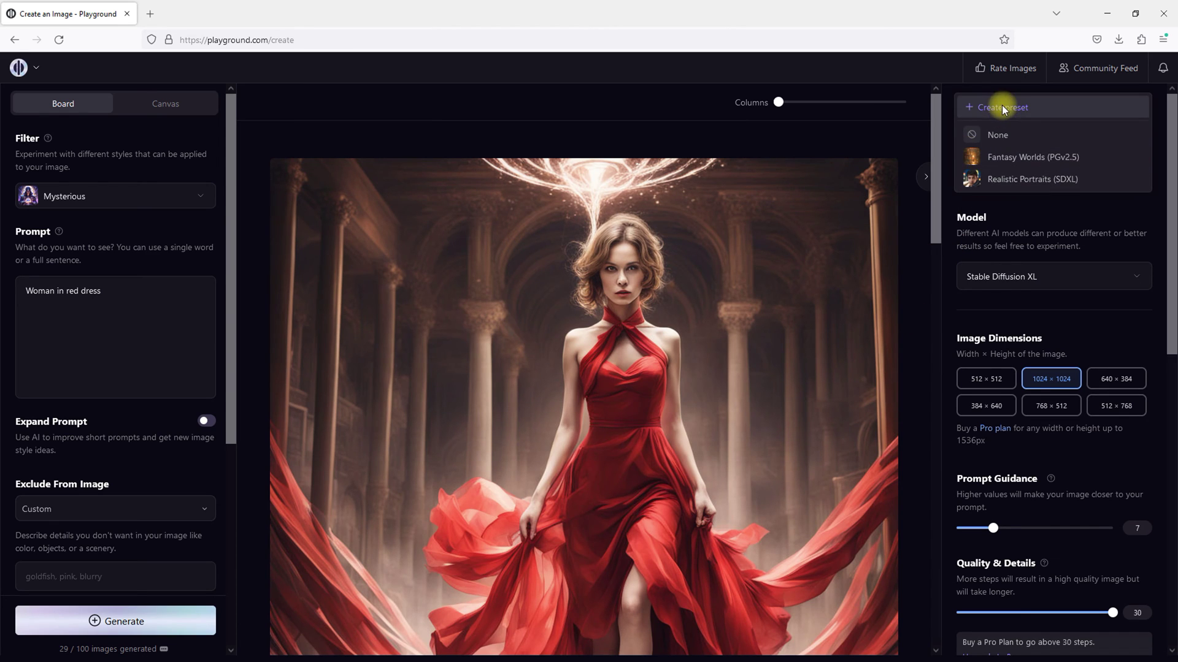
pyautogui.click(992, 219)
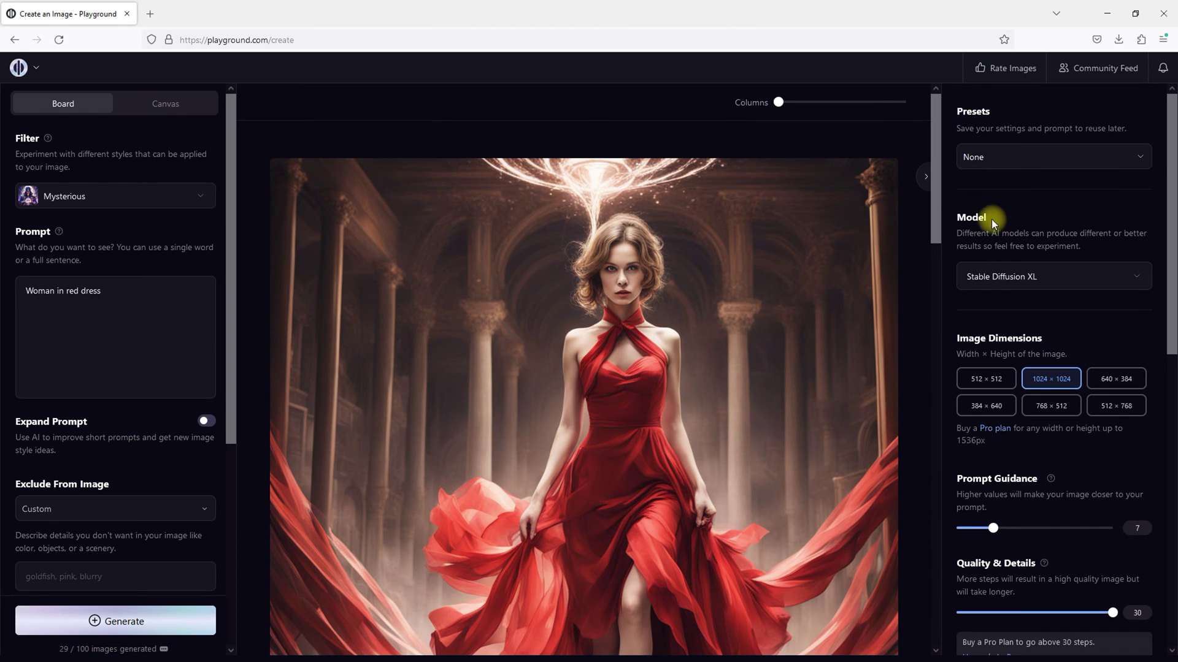
pyautogui.click(984, 277)
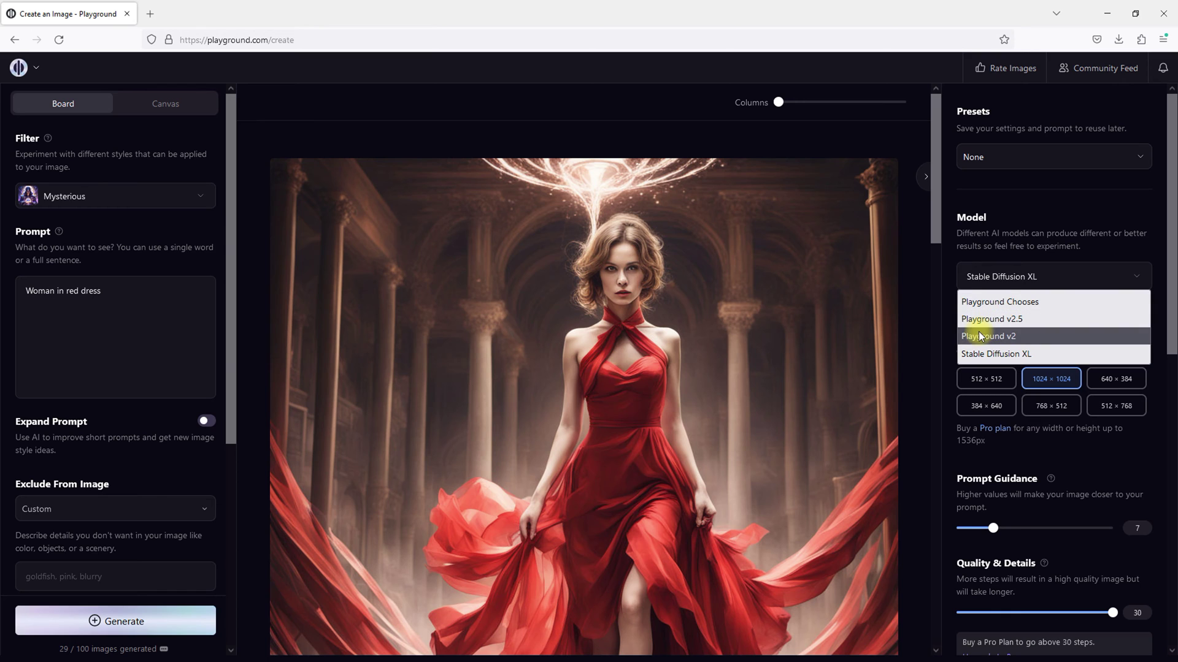
pyautogui.click(999, 267)
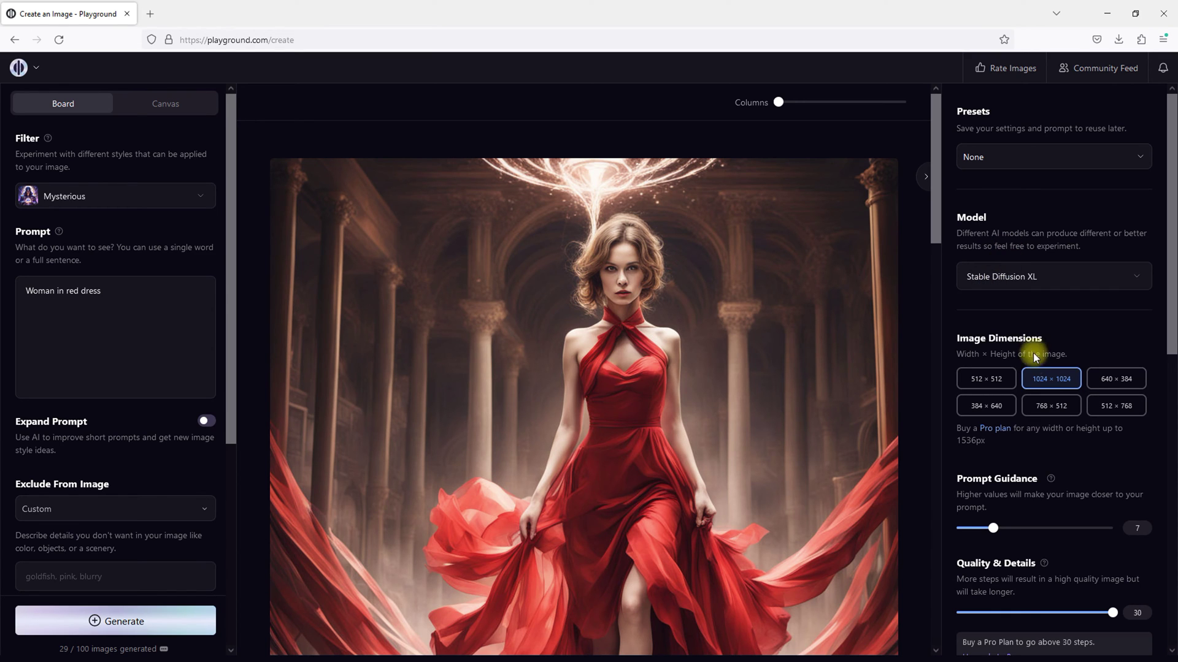
pyautogui.scroll(-4, 1046, 395)
pyautogui.scroll(-2, 1028, 335)
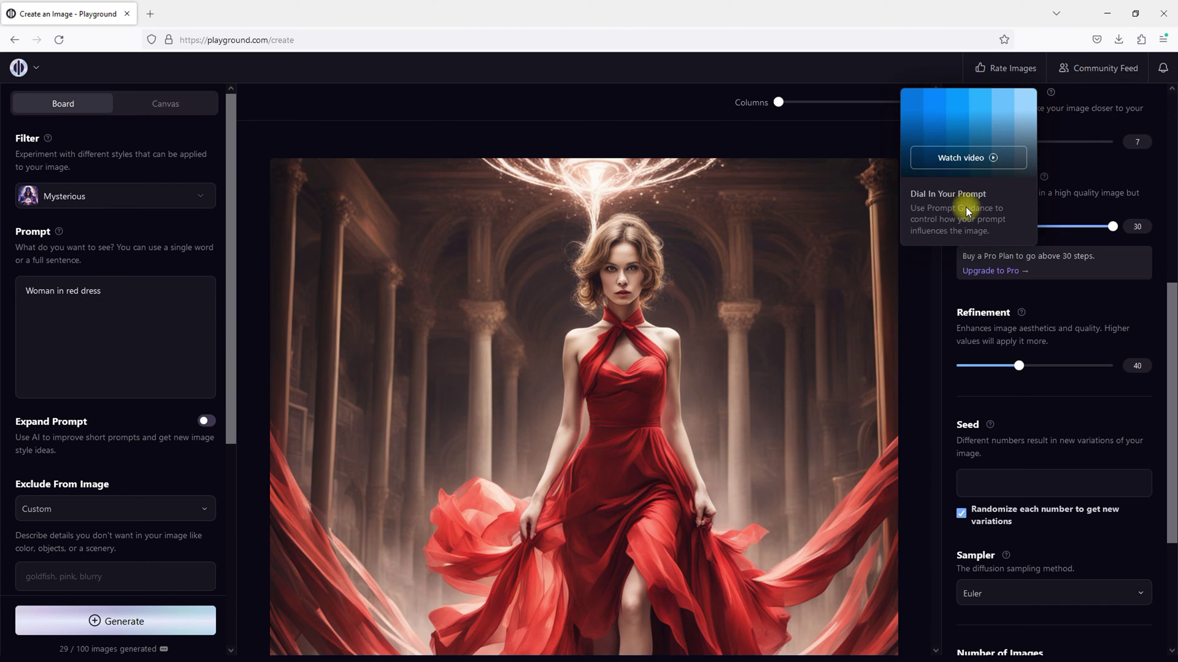
pyautogui.moveTo(1042, 176)
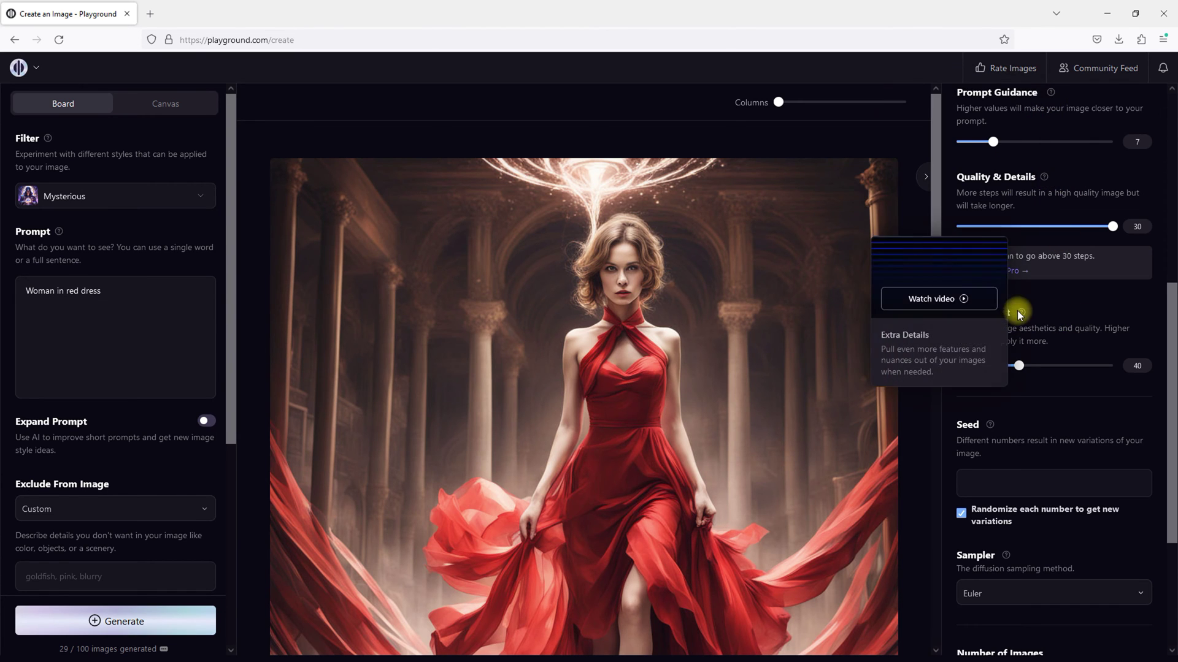
pyautogui.scroll(-2, 1012, 337)
pyautogui.scroll(-1, 993, 307)
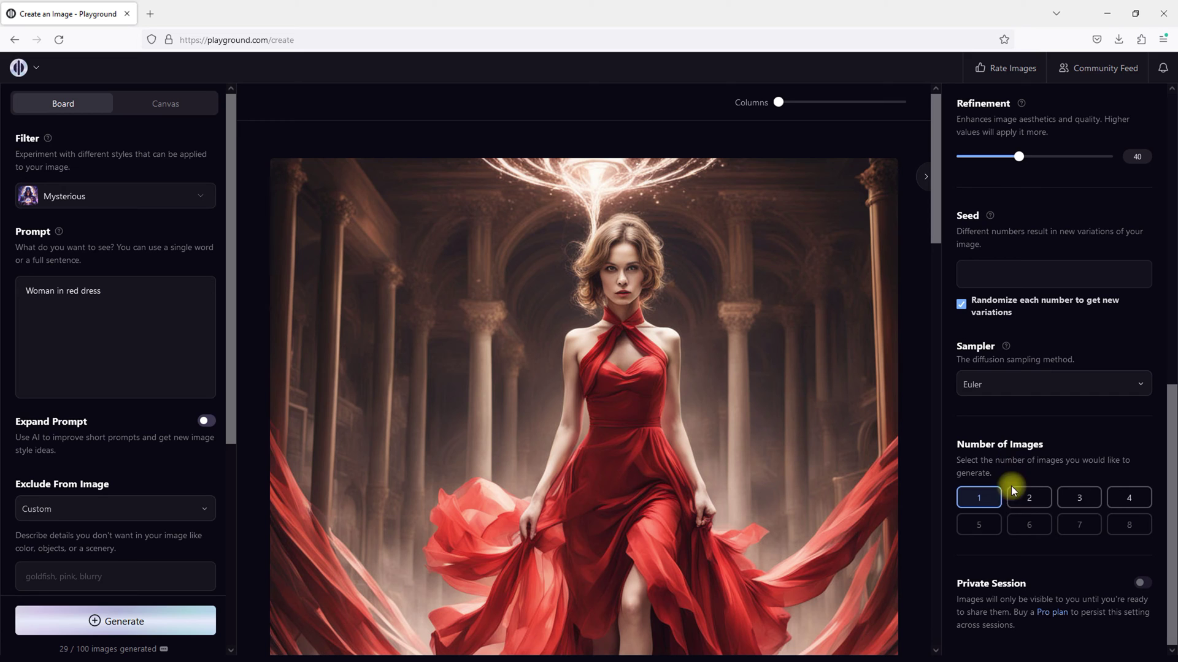
pyautogui.moveTo(1140, 584)
# Step: Go to the canvas files page and scroll down through it
pyautogui.click(171, 106)
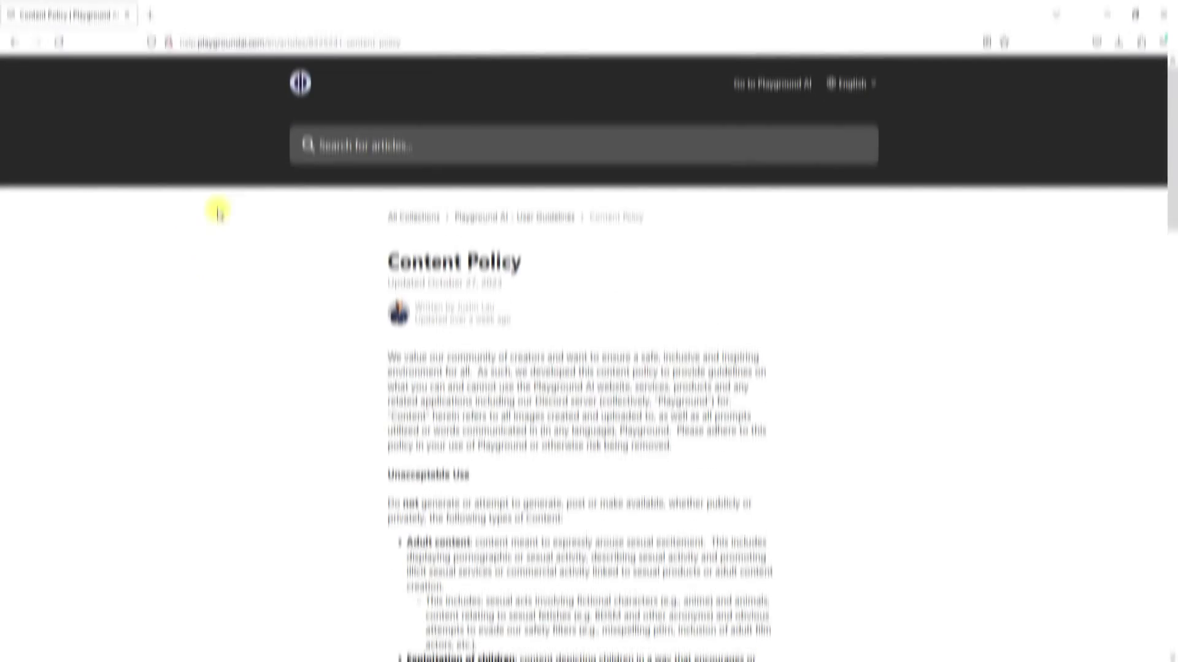
pyautogui.scroll(-5, 289, 262)
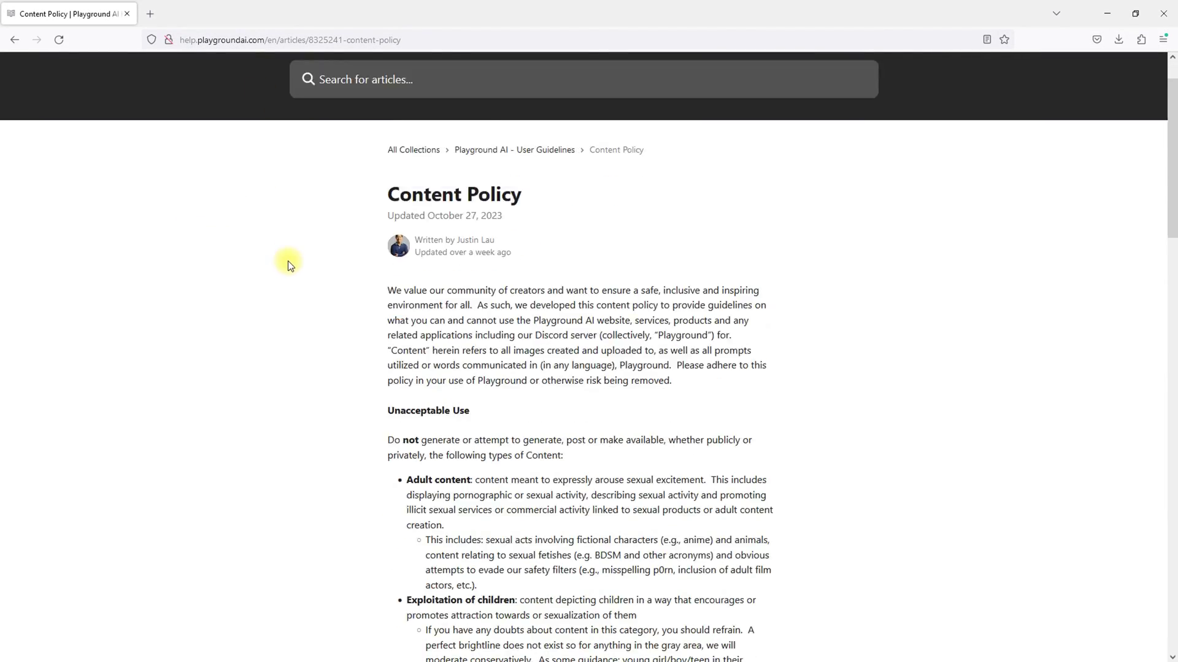
pyautogui.scroll(-3, 399, 210)
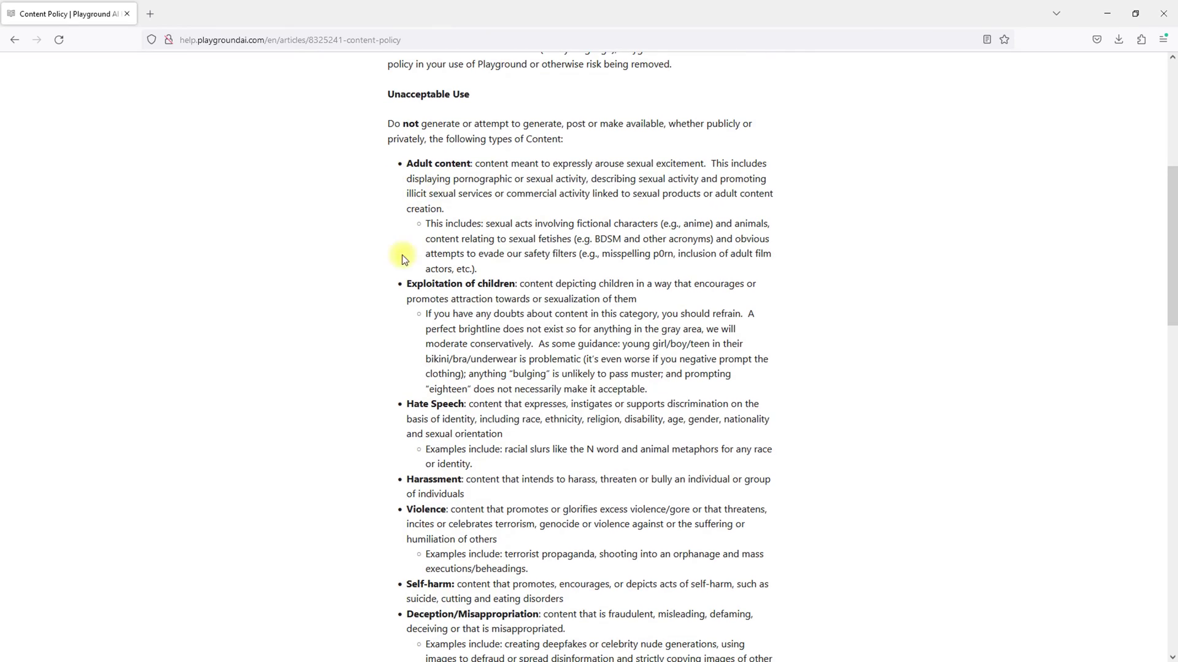
pyautogui.scroll(-3, 379, 283)
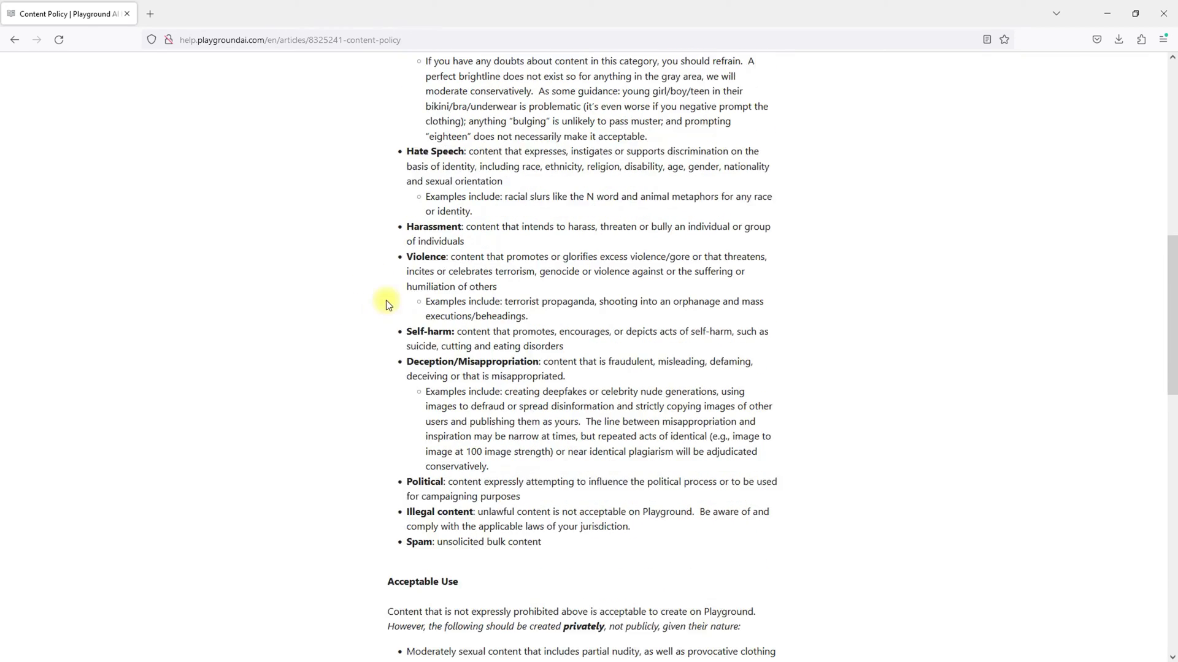
pyautogui.scroll(-6, 304, 222)
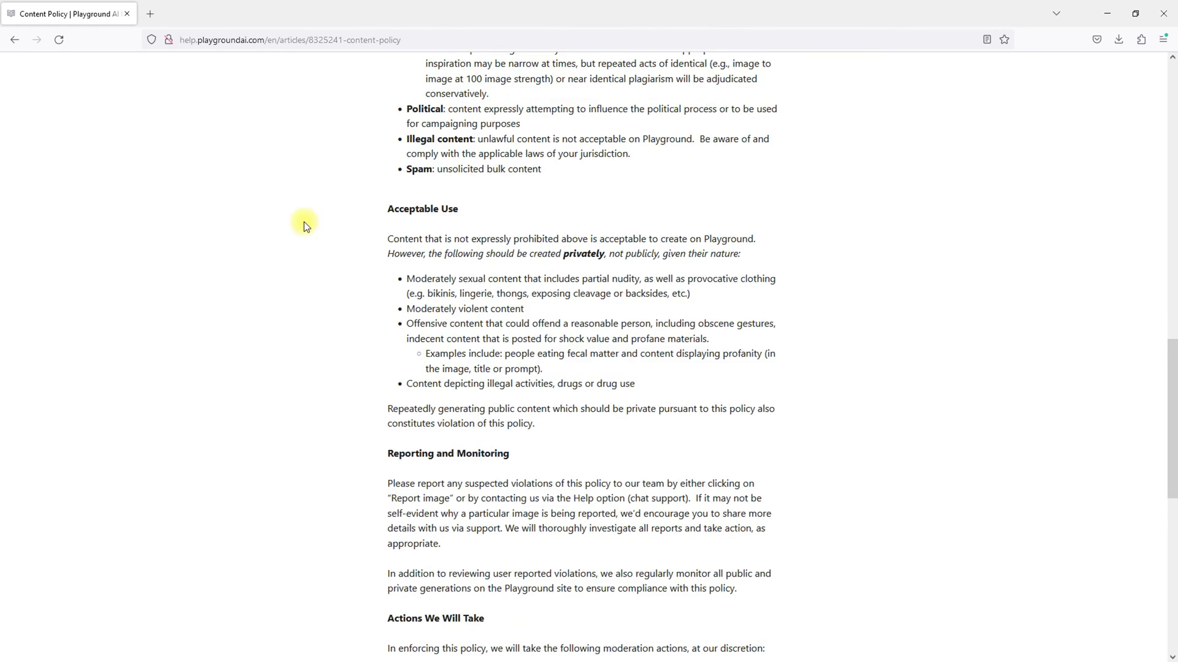
# Step: Highlight the line about private-only content, then clear the highlight and read further down
pyautogui.moveTo(371, 148); pyautogui.dragTo(487, 148)
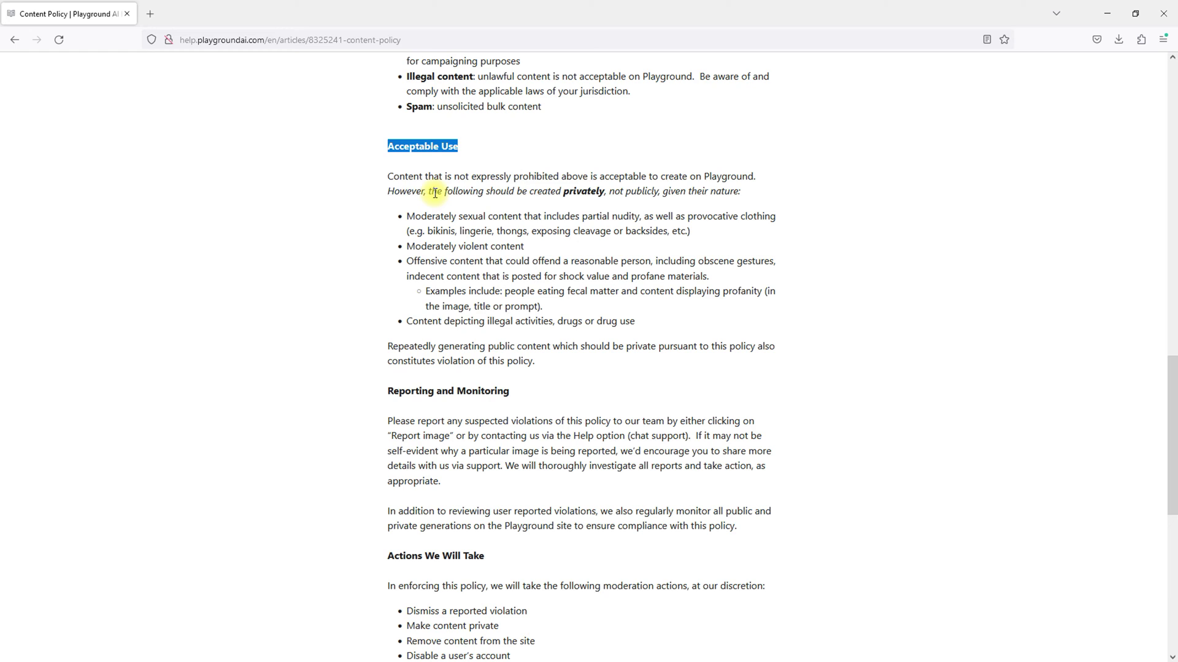
pyautogui.moveTo(387, 191); pyautogui.dragTo(744, 195)
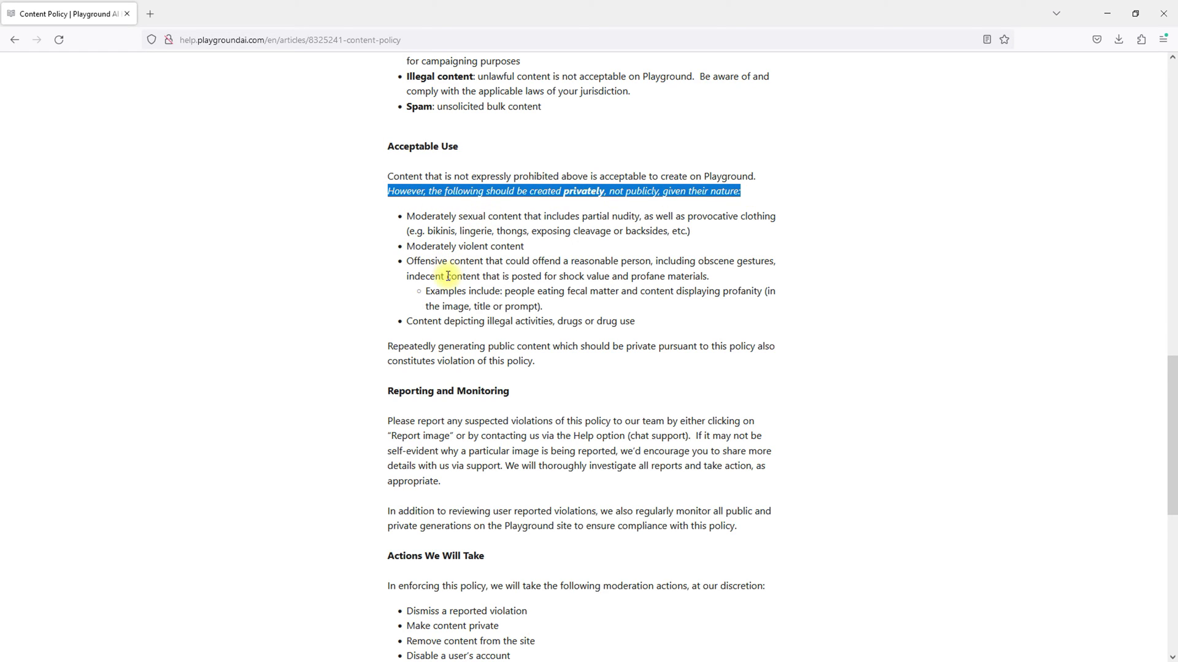
pyautogui.click(341, 218)
pyautogui.scroll(-3, 341, 215)
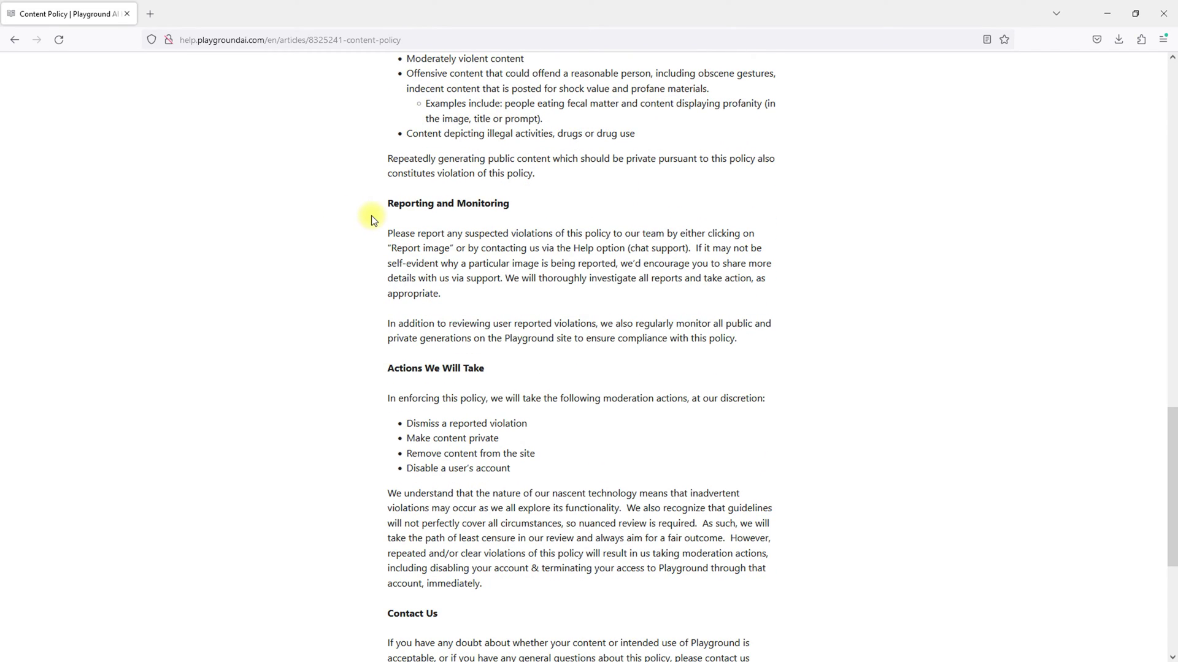
pyautogui.scroll(-3, 372, 219)
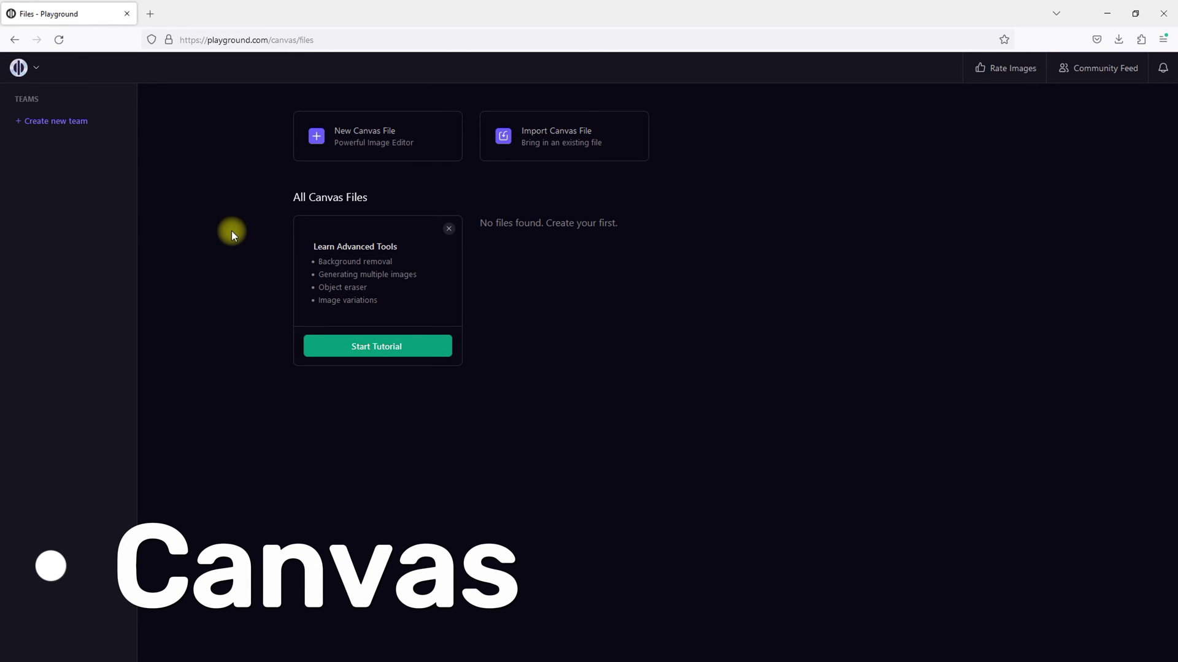
pyautogui.click(532, 138)
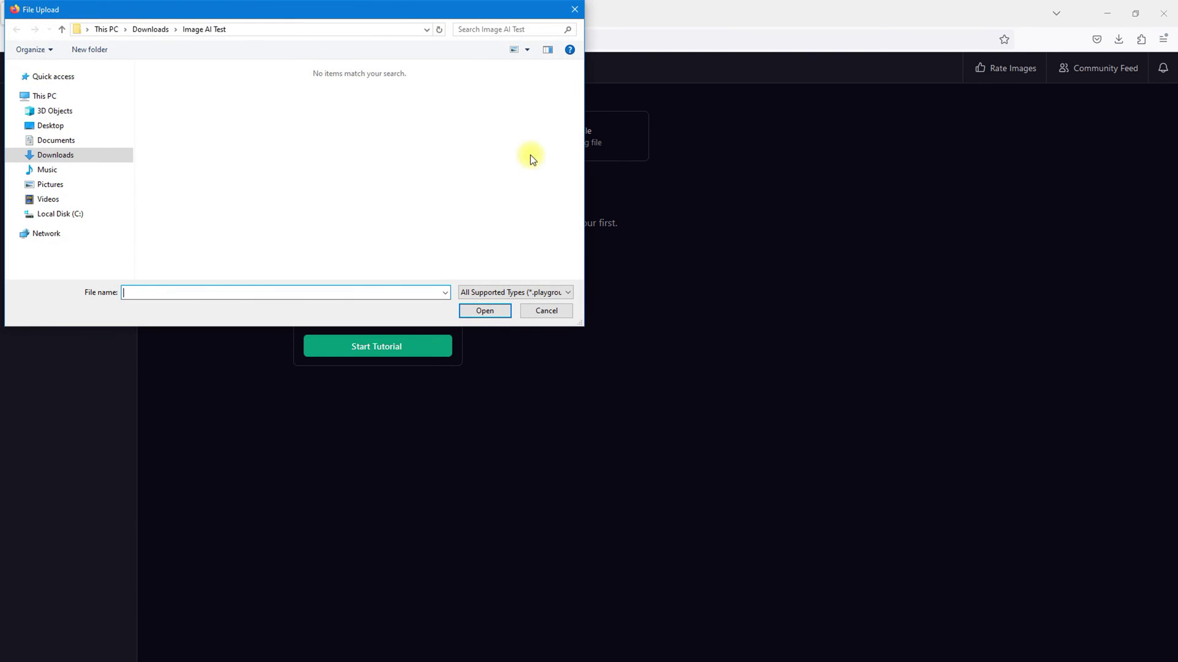
pyautogui.click(152, 34)
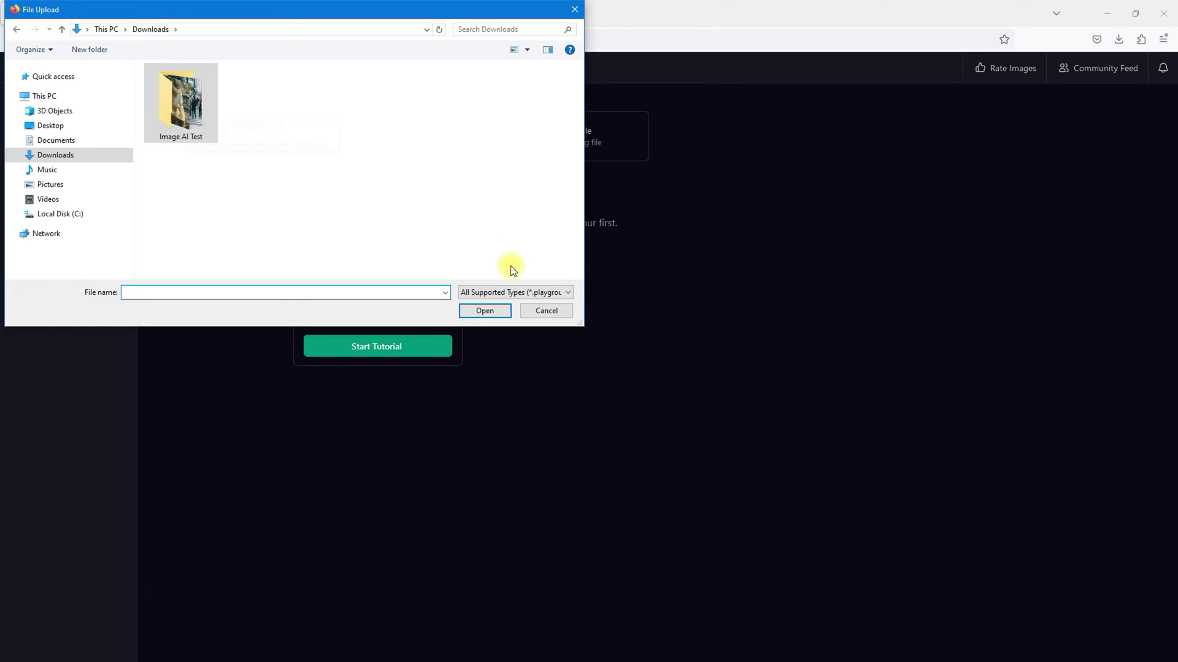
pyautogui.click(520, 289)
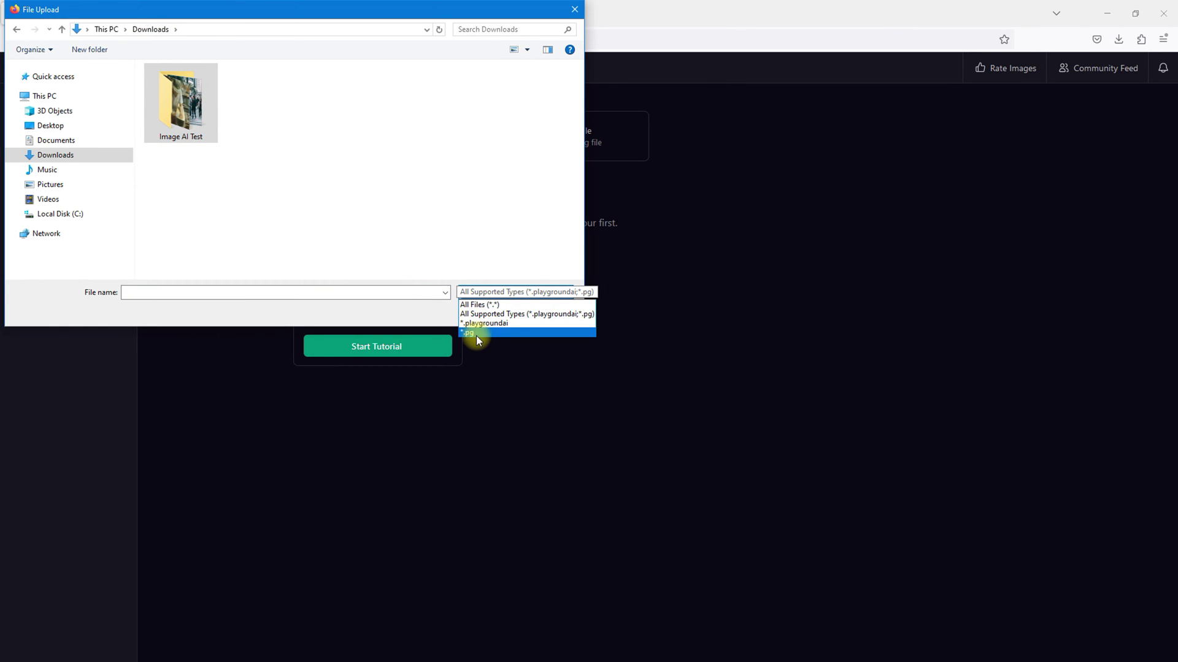
pyautogui.click(479, 220)
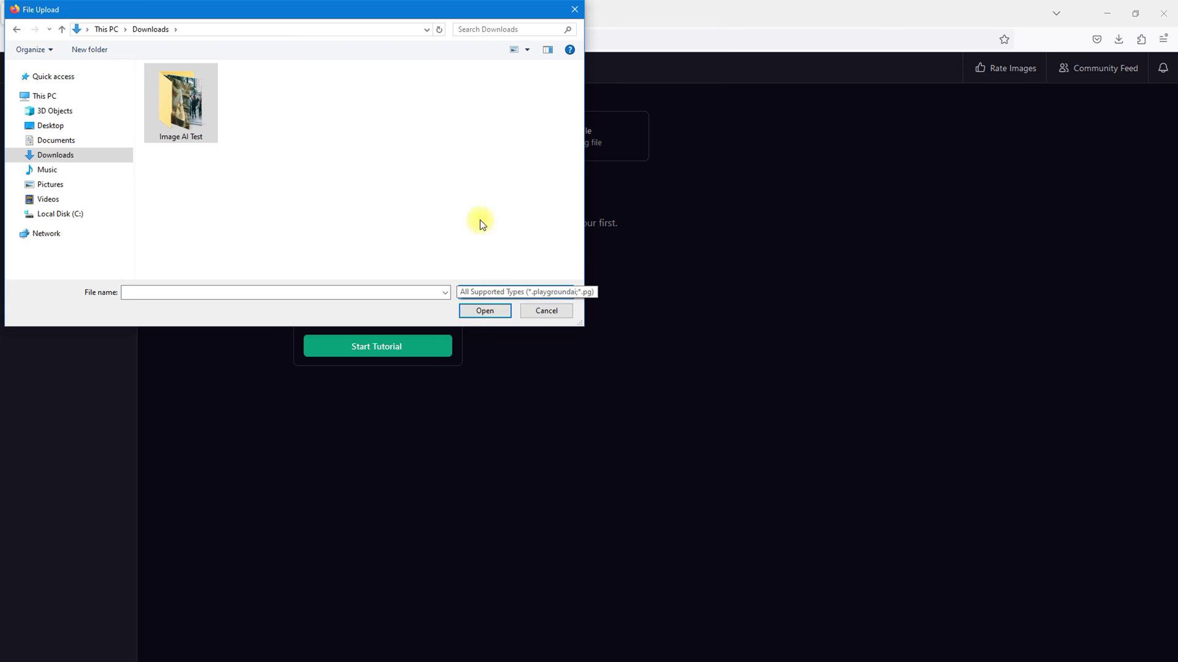
pyautogui.click(547, 307)
# Step: Create a new untitled canvas file and close the YouTube tutorial tab
pyautogui.click(362, 131)
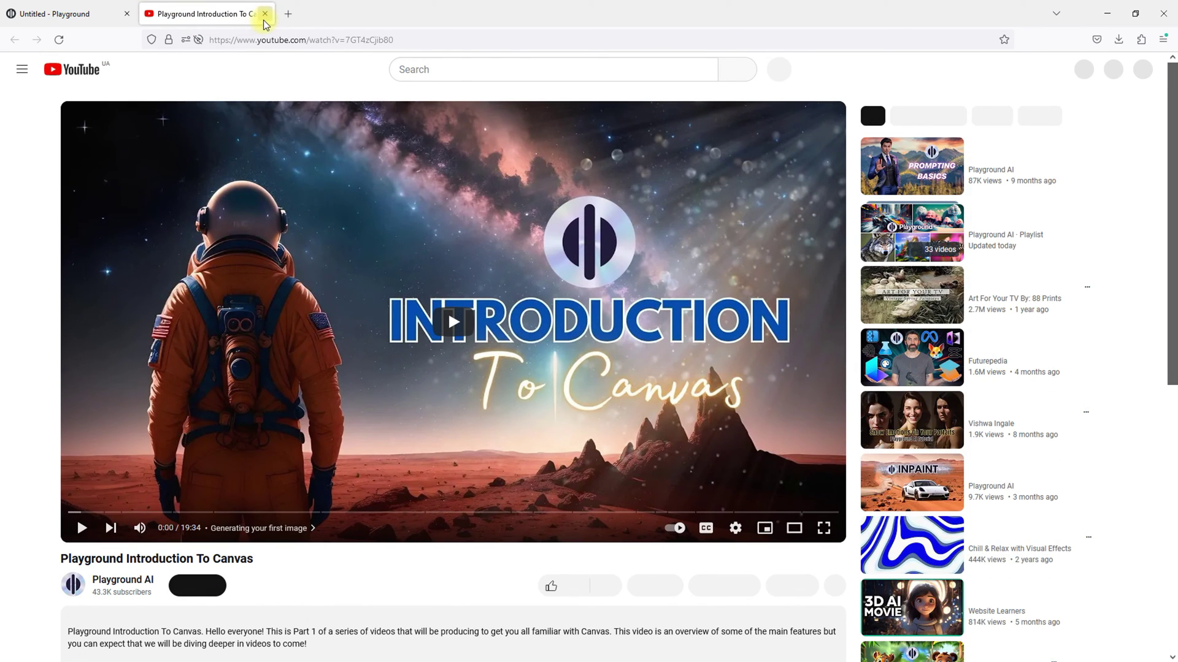
pyautogui.click(265, 13)
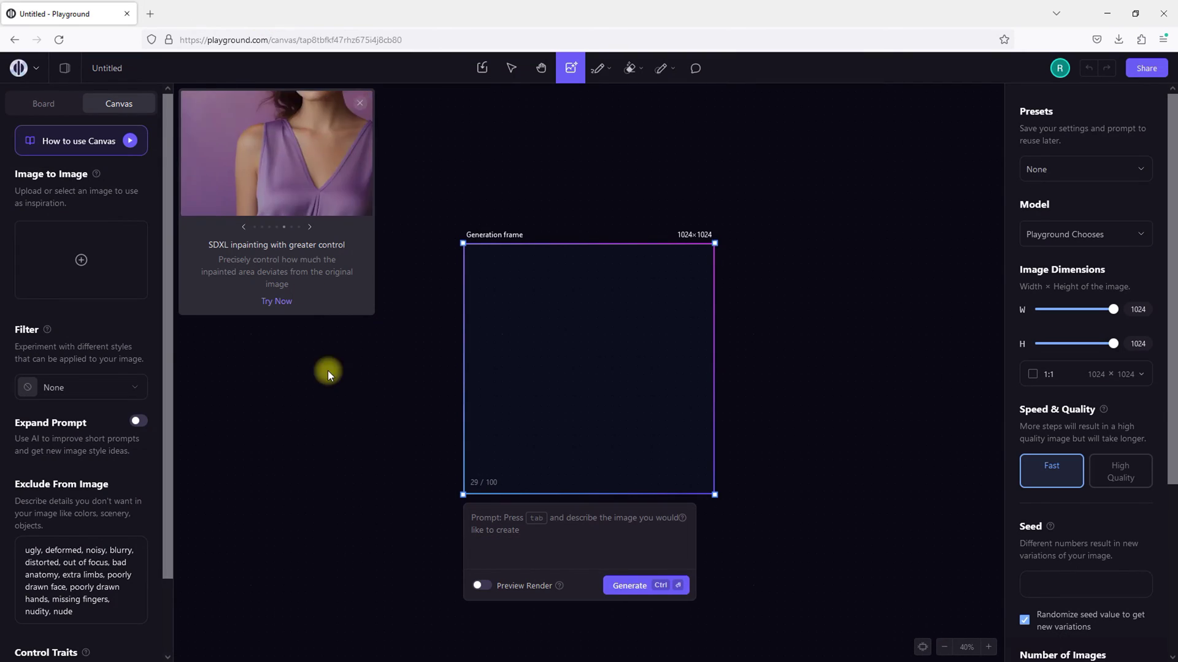
# Step: Dismiss the SDXL inpainting tip and look over the filter styles and settings panel
pyautogui.click(359, 103)
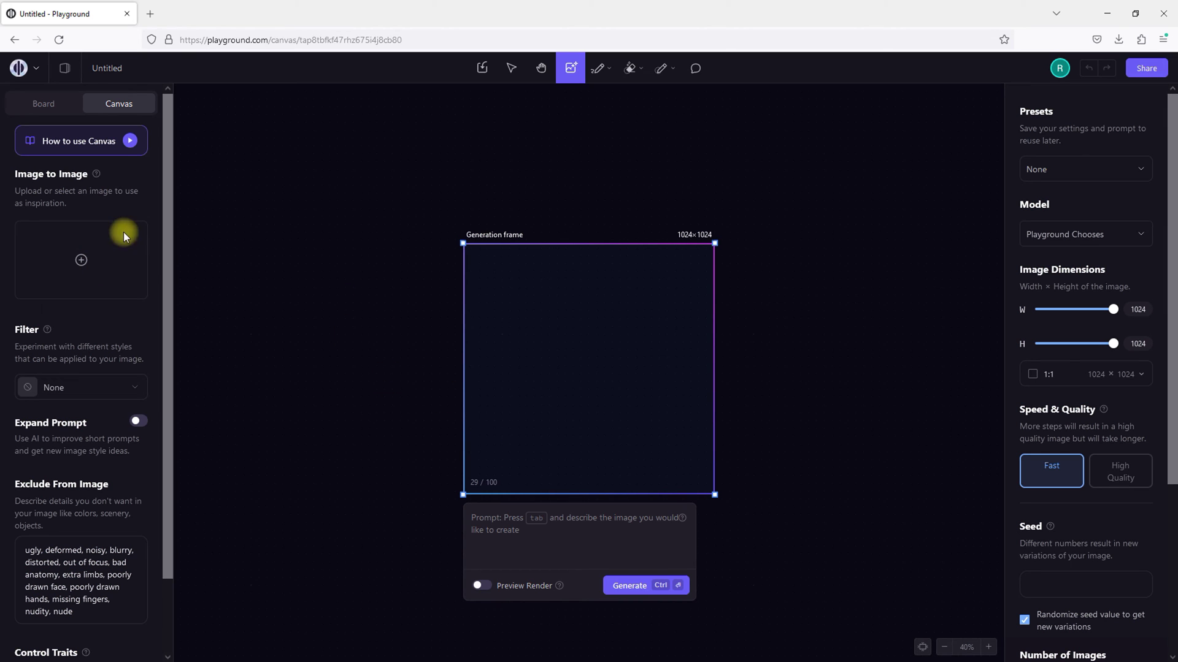
pyautogui.click(133, 383)
pyautogui.click(122, 316)
pyautogui.scroll(-2, 74, 430)
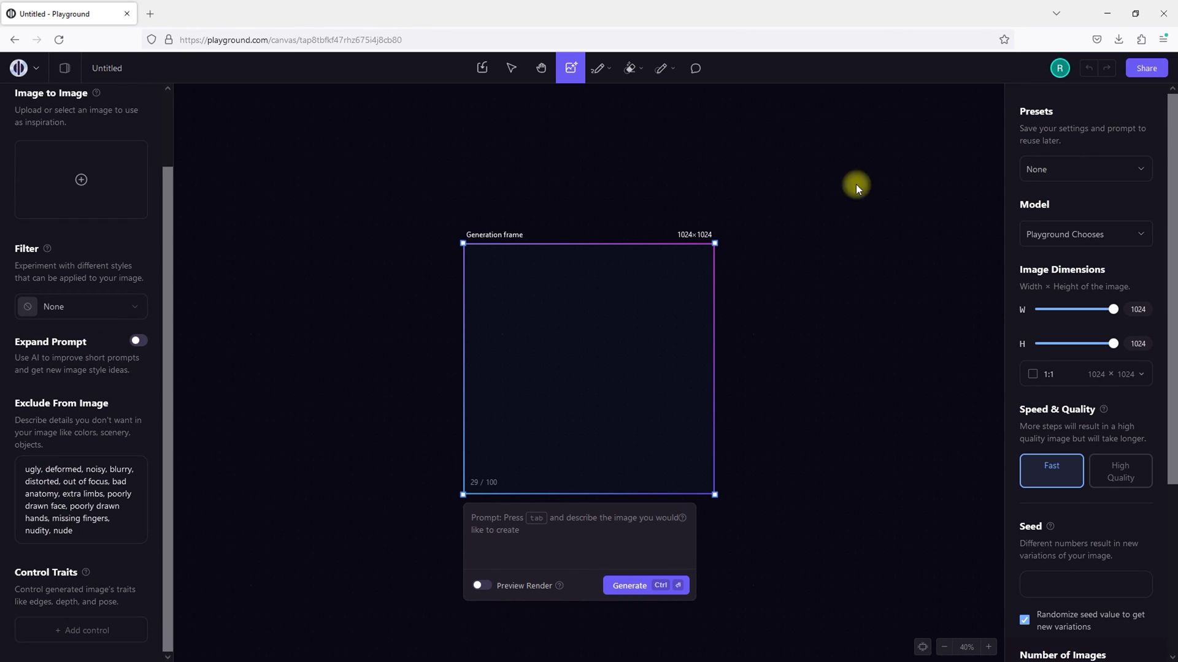
pyautogui.scroll(-2, 1055, 295)
pyautogui.moveTo(1113, 232); pyautogui.dragTo(1139, 231)
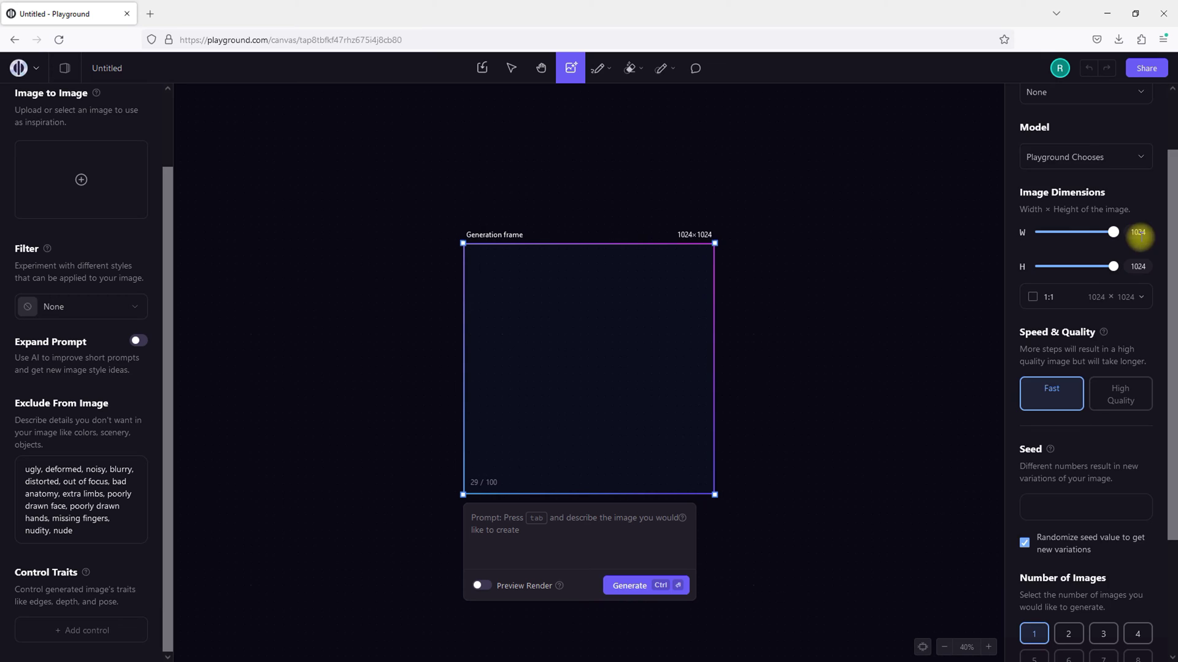
pyautogui.scroll(-4, 1077, 297)
pyautogui.scroll(6, 1088, 395)
pyautogui.scroll(2, 108, 328)
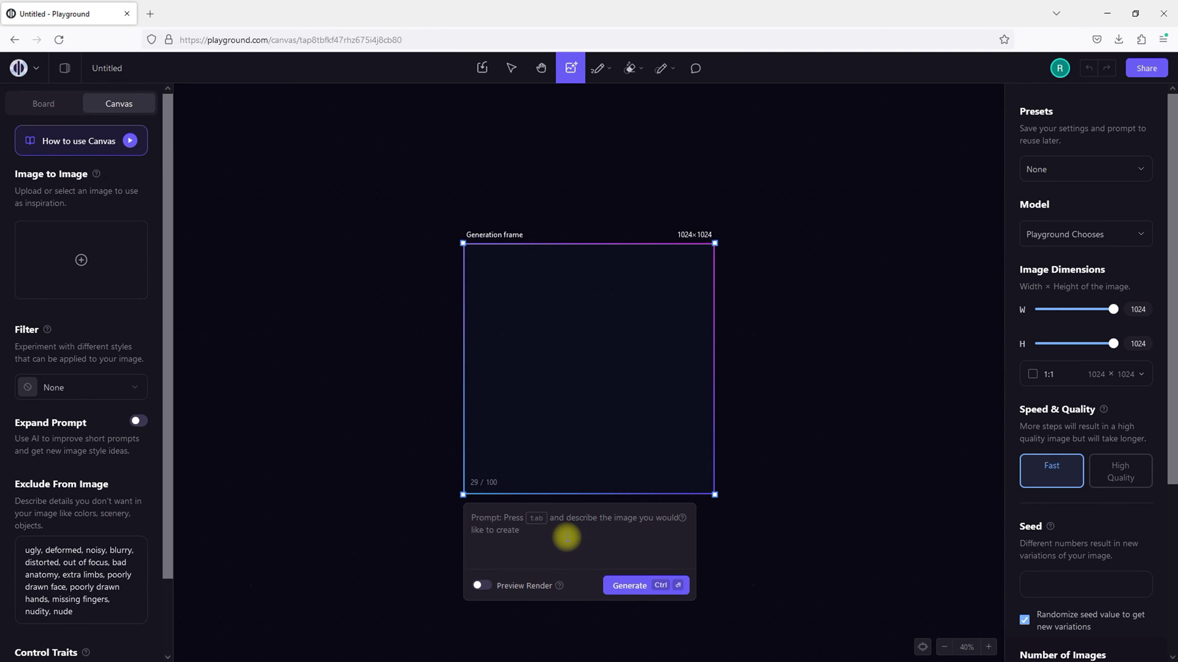
# Step: Load the fruit photo as inspiration and resize the generation frame to square 1024×1024
pyautogui.click(81, 260)
pyautogui.doubleClick(247, 192)
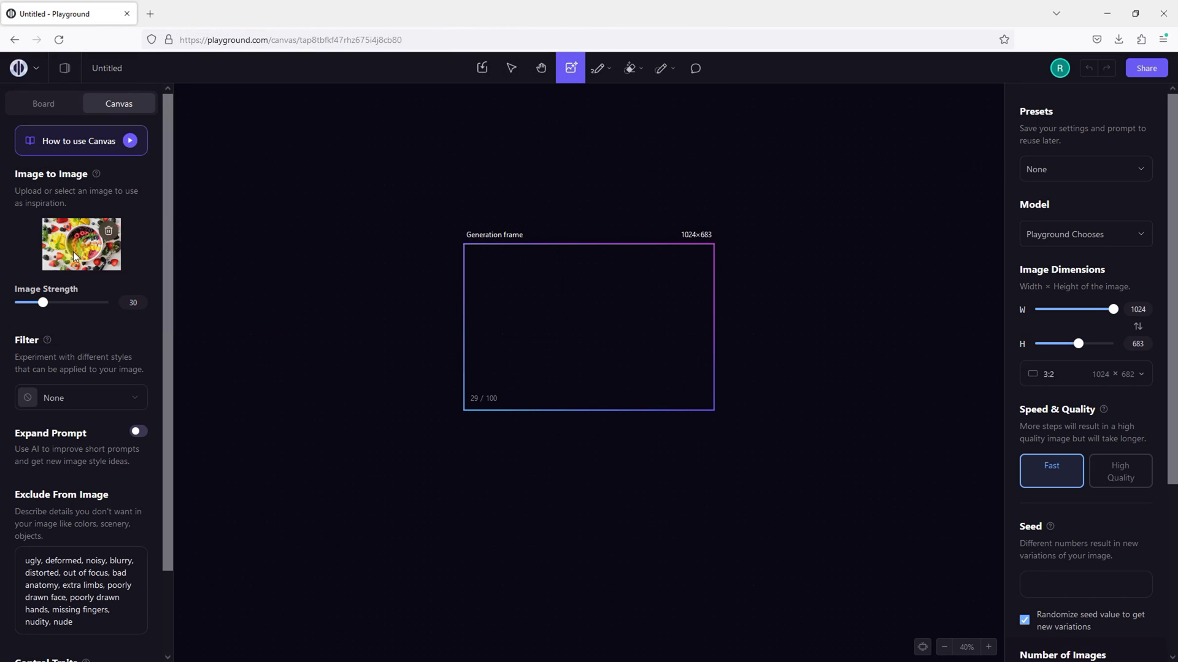
pyautogui.click(577, 330)
pyautogui.moveTo(581, 330); pyautogui.dragTo(468, 289)
pyautogui.moveTo(464, 244); pyautogui.dragTo(416, 149)
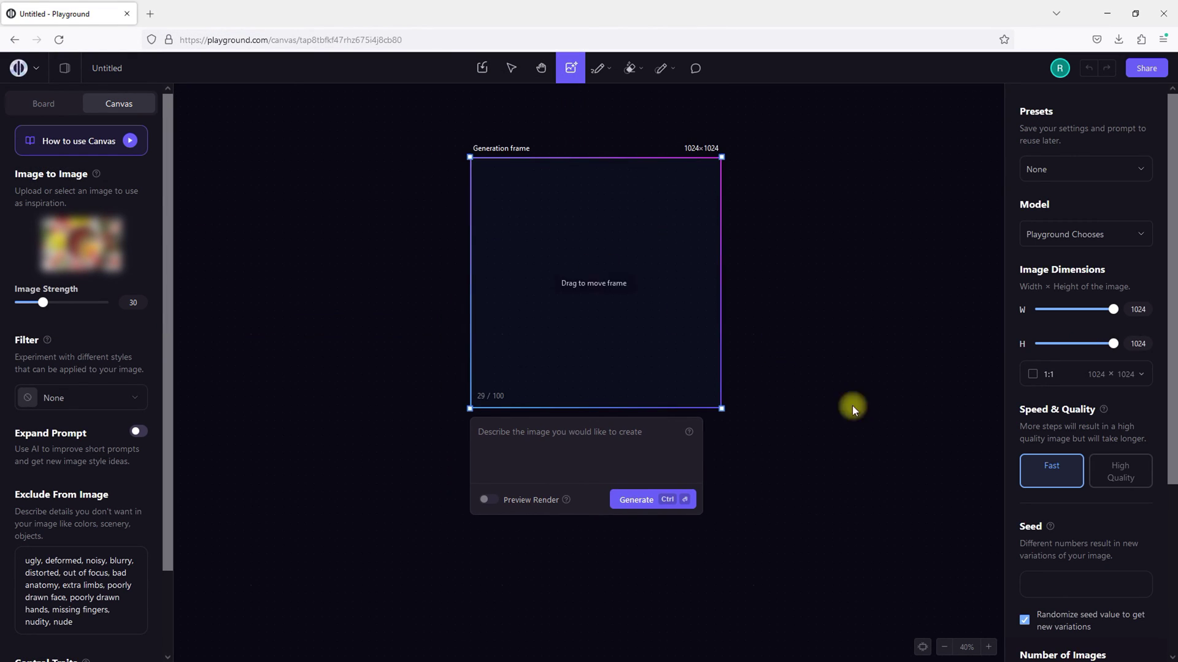
pyautogui.click(547, 444)
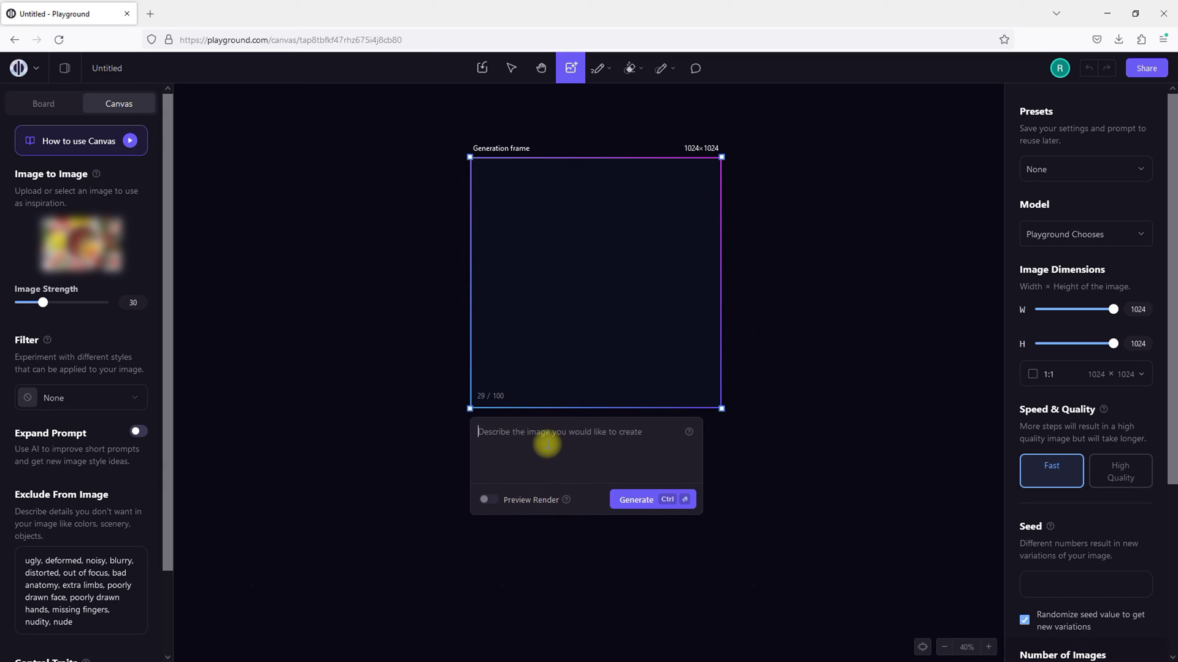
pyautogui.write('Precious stones laid o')
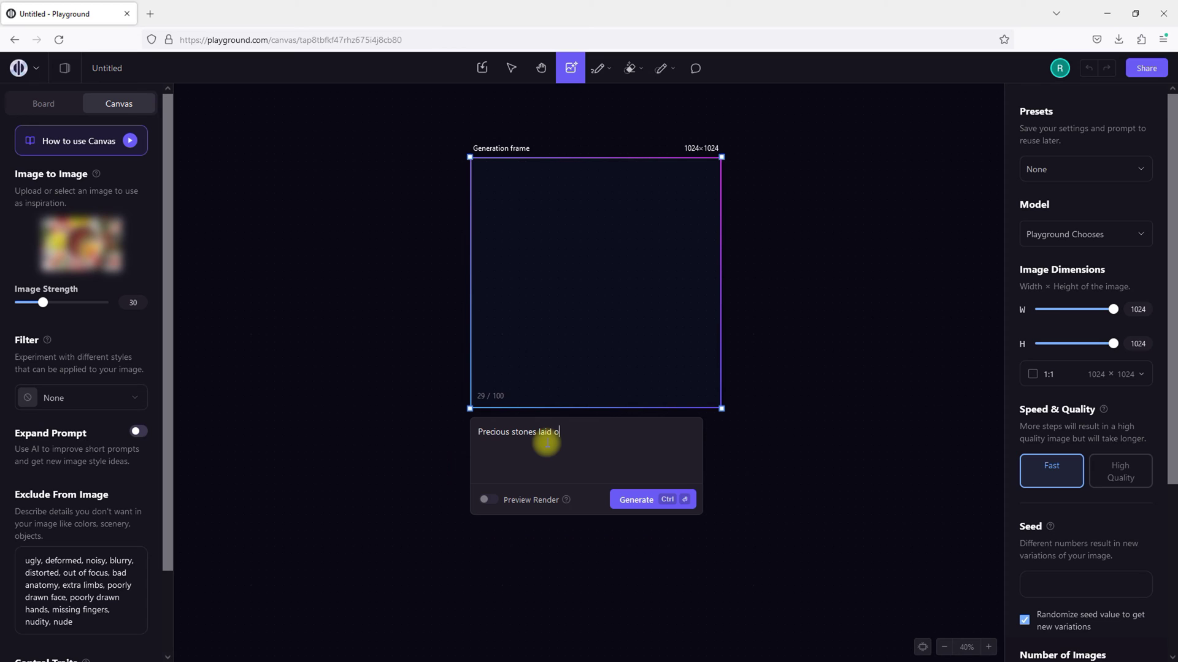
# Step: Generate 'Precious stones laid out on the table', then again at image strength 90
pyautogui.write('ble')
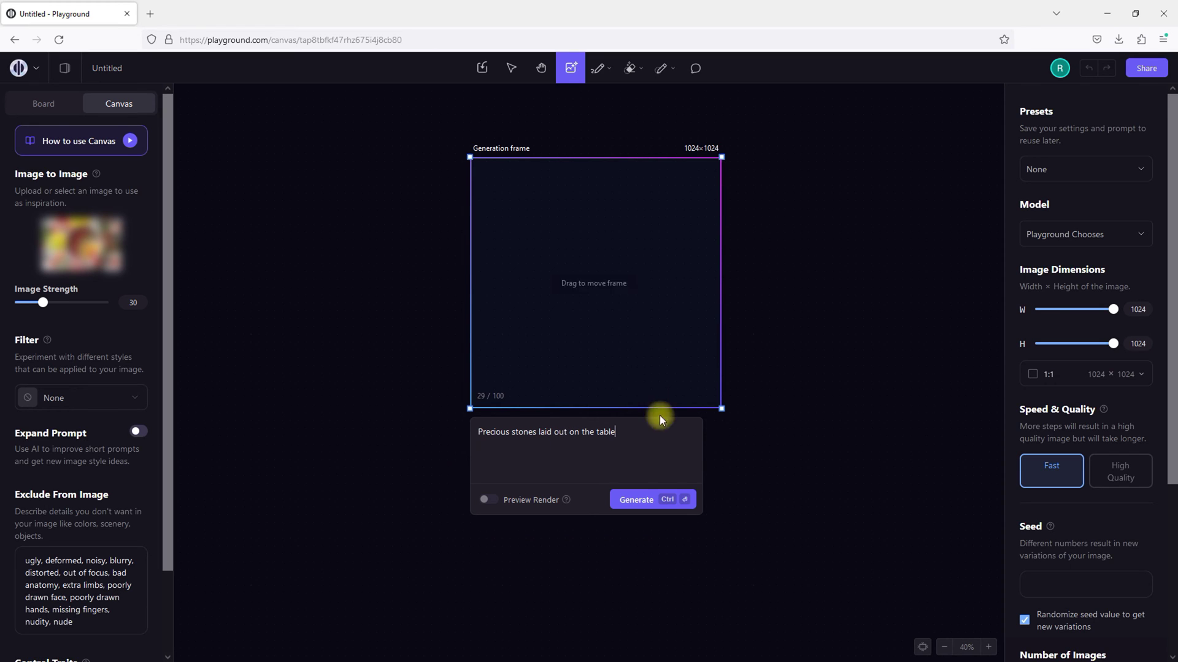
pyautogui.hotkey('ctrl', 'Return')
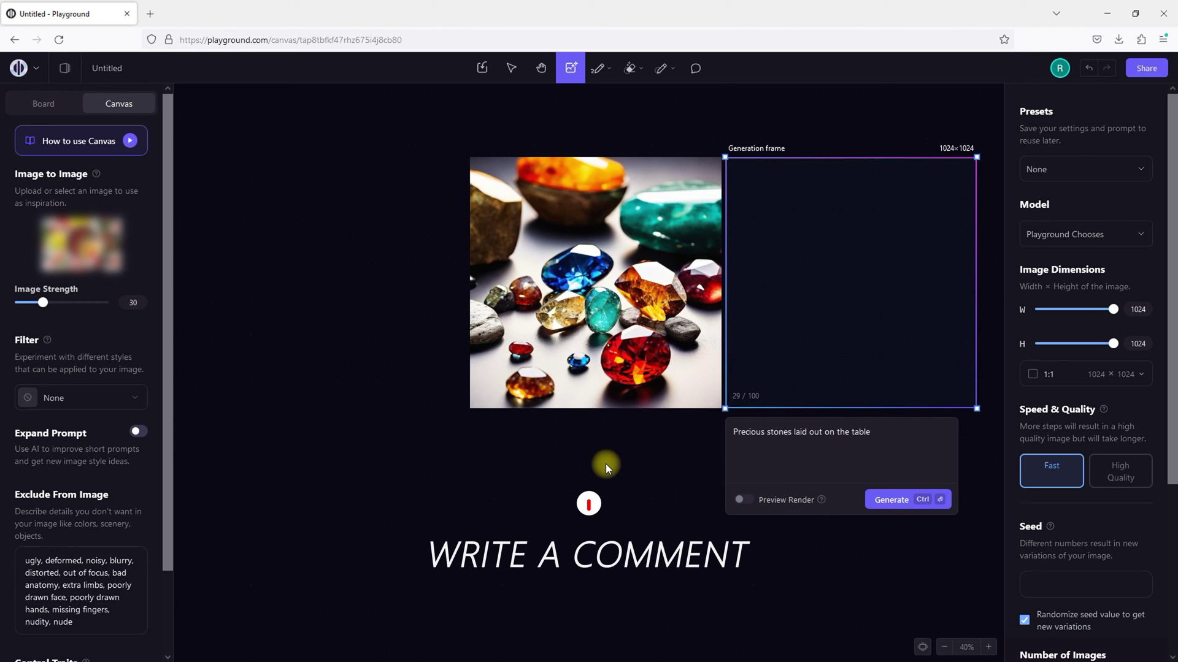
pyautogui.moveTo(43, 303); pyautogui.dragTo(100, 310)
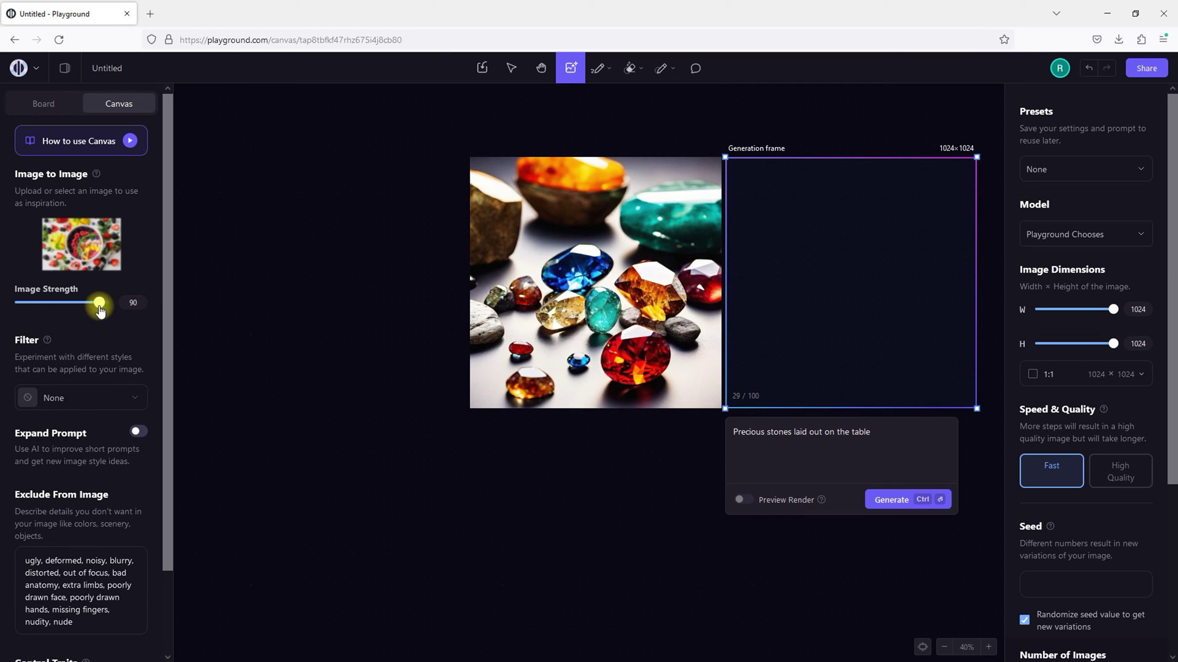
pyautogui.click(889, 501)
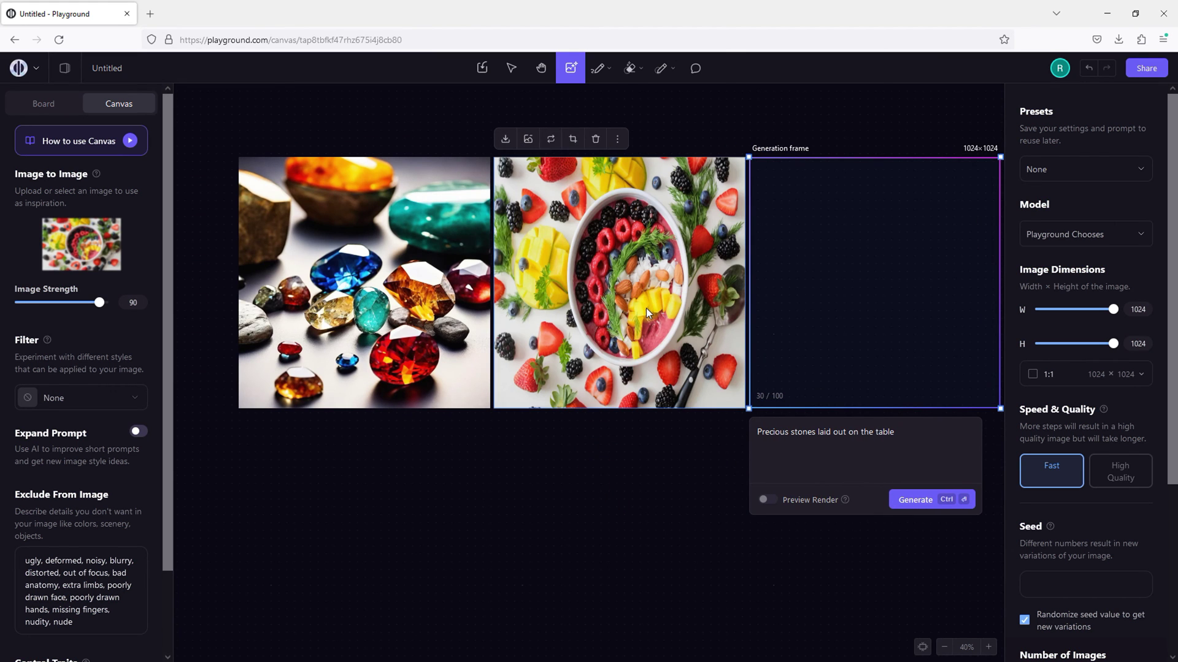
# Step: Generate once more at image strength 50, then remove the fruit inspiration image
pyautogui.moveTo(100, 303); pyautogui.dragTo(61, 309)
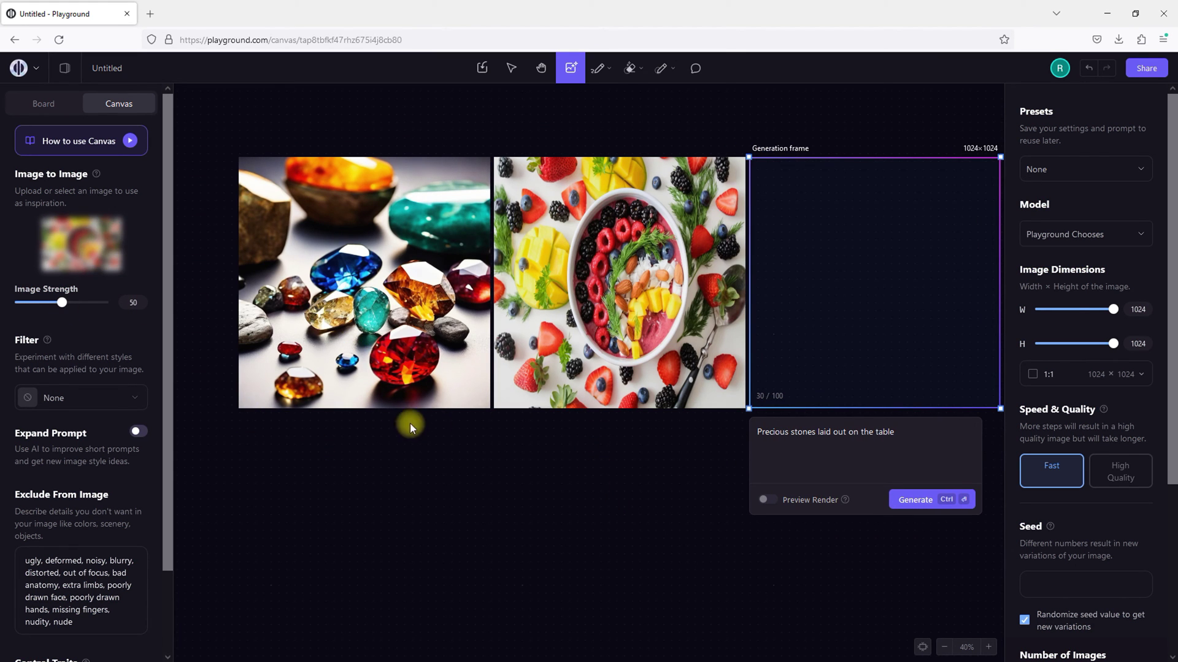
pyautogui.click(908, 499)
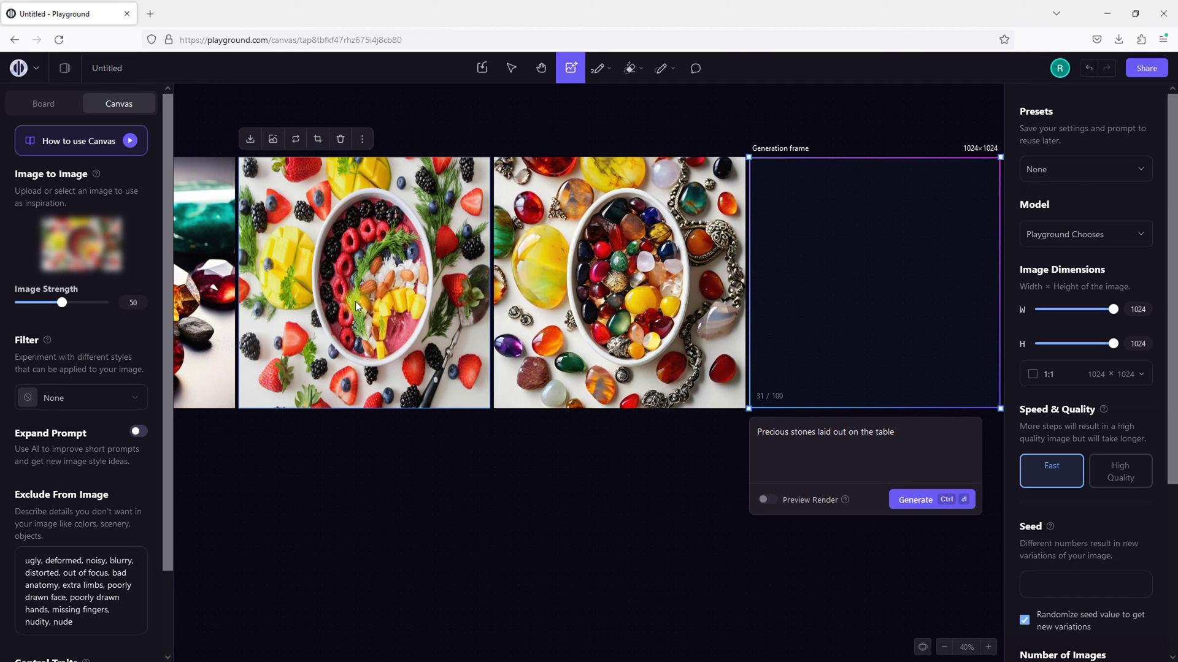
pyautogui.click(417, 439)
# Step: Generate a 739×1024 image from the basil and tomato photo at strength 100
pyautogui.click(78, 263)
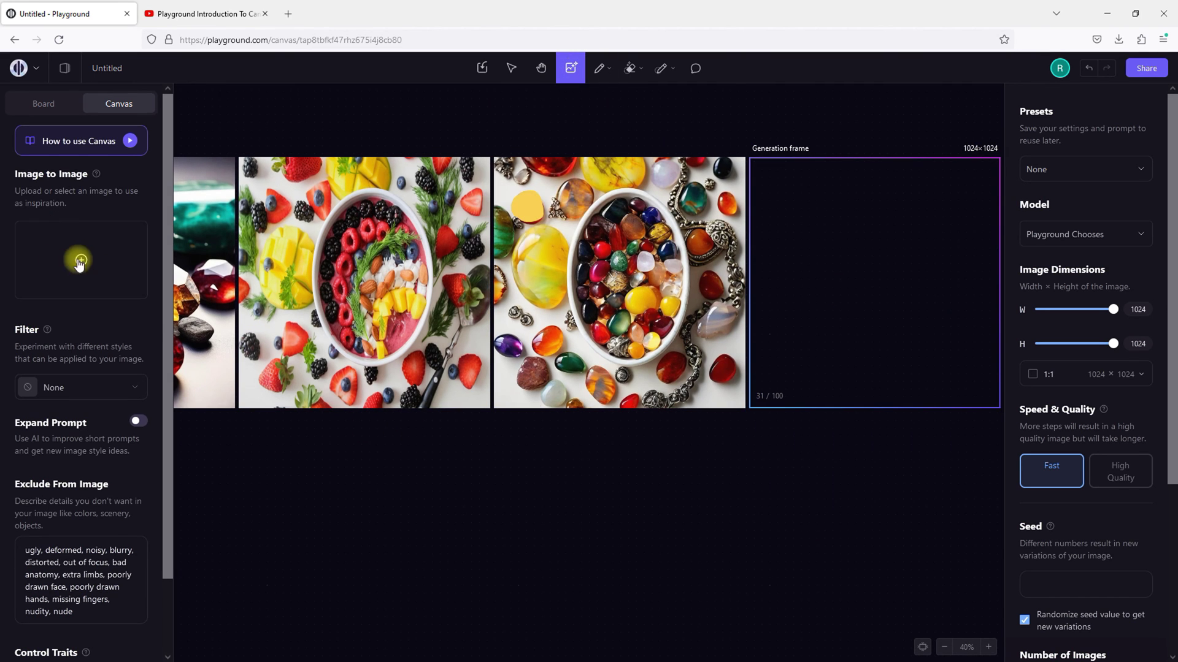
pyautogui.doubleClick(534, 185)
pyautogui.click(800, 297)
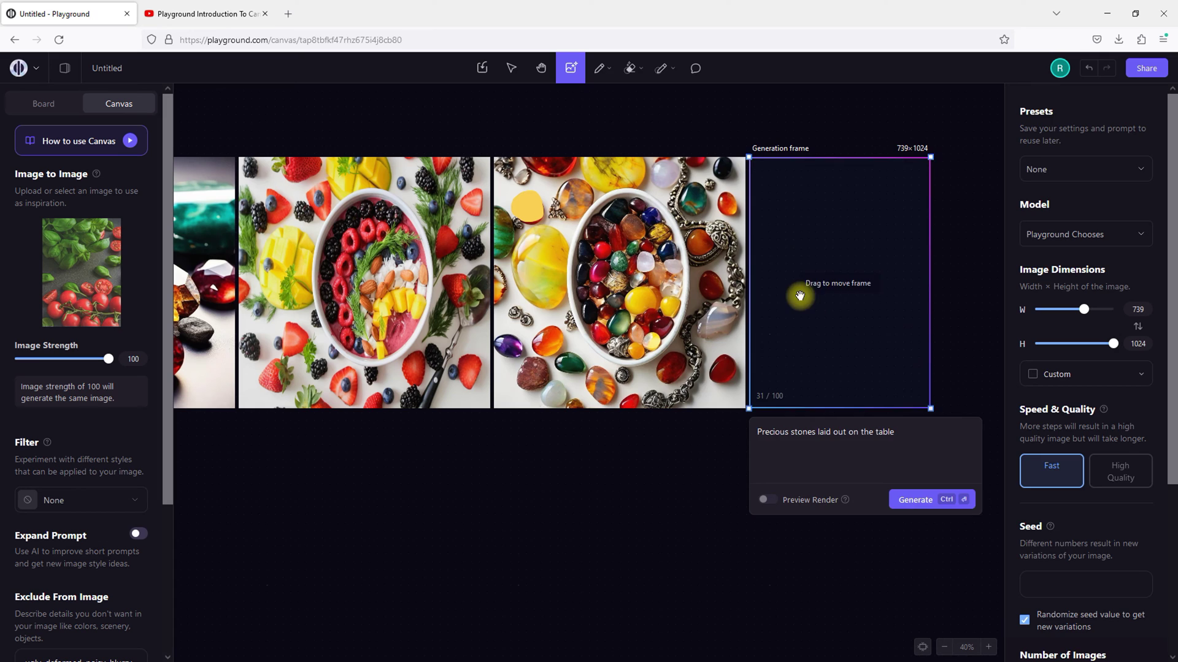
pyautogui.click(678, 311)
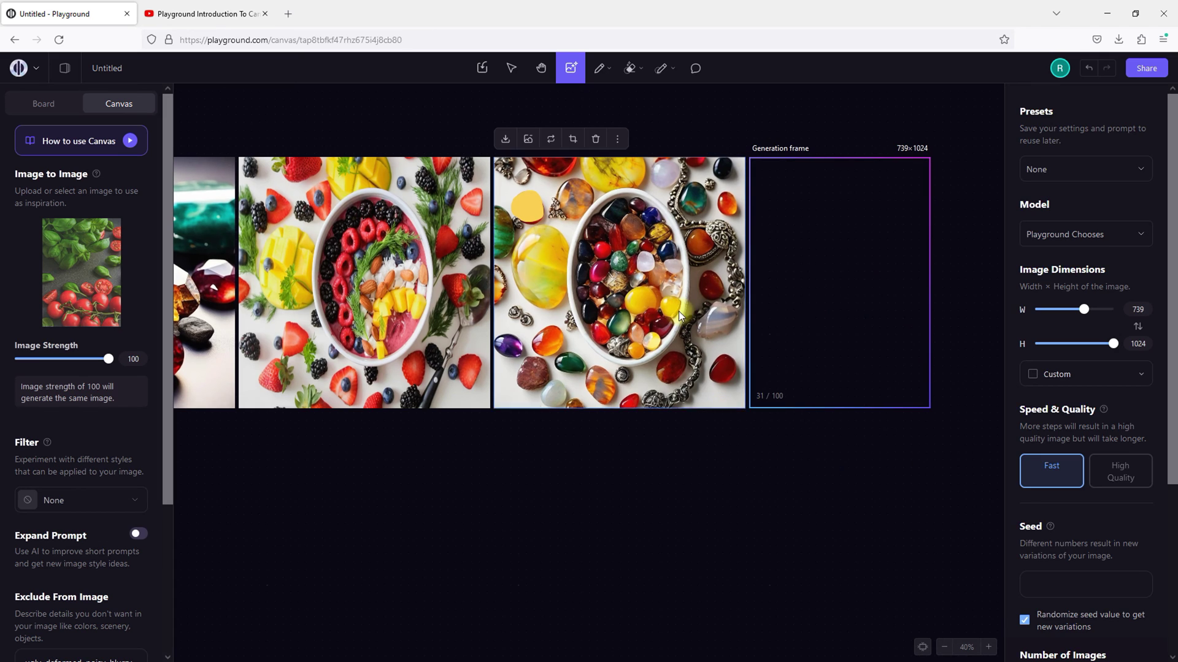
pyautogui.click(850, 306)
pyautogui.click(906, 501)
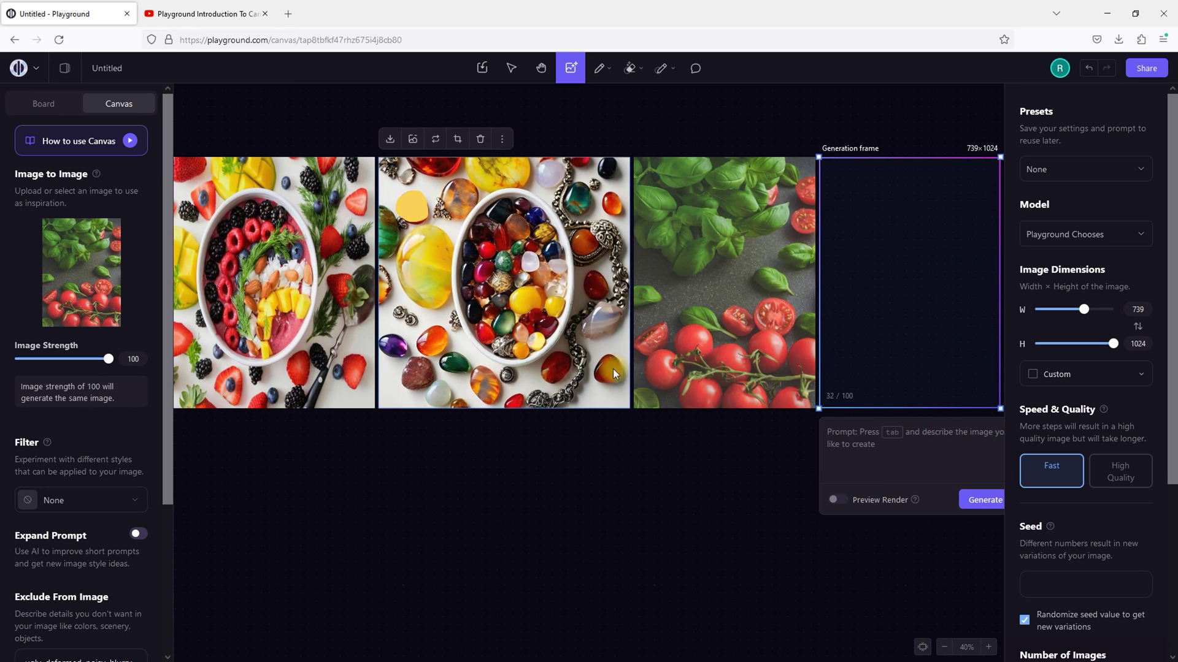
# Step: Select the gem-filled bowl image and bring up its options menu
pyautogui.click(500, 193)
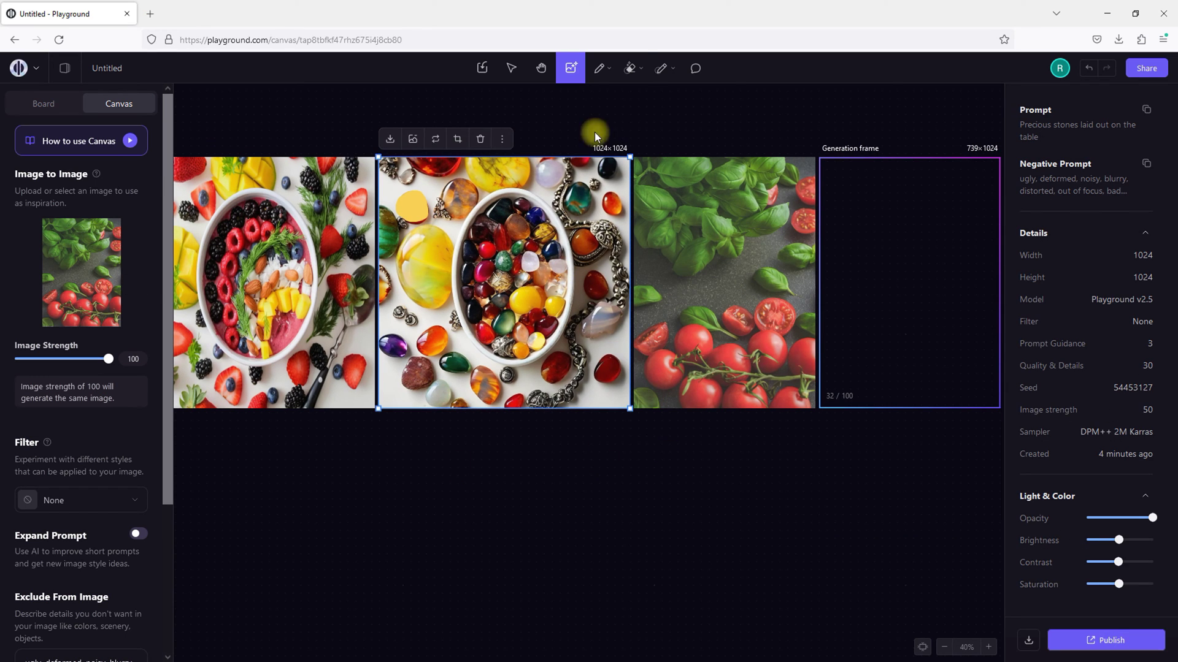
pyautogui.click(630, 68)
pyautogui.click(570, 68)
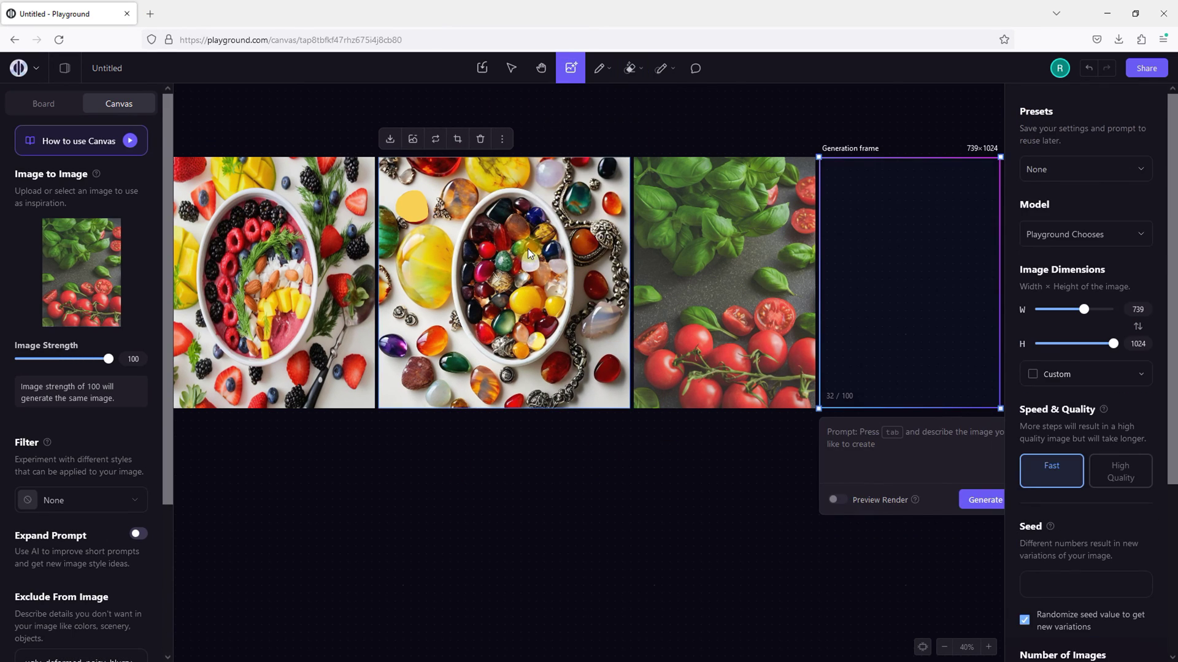
pyautogui.rightClick(529, 250)
# Step: Remove the gem bowl's background and erase the leftover stone, necklace and red gem
pyautogui.moveTo(560, 412)
pyautogui.click(413, 138)
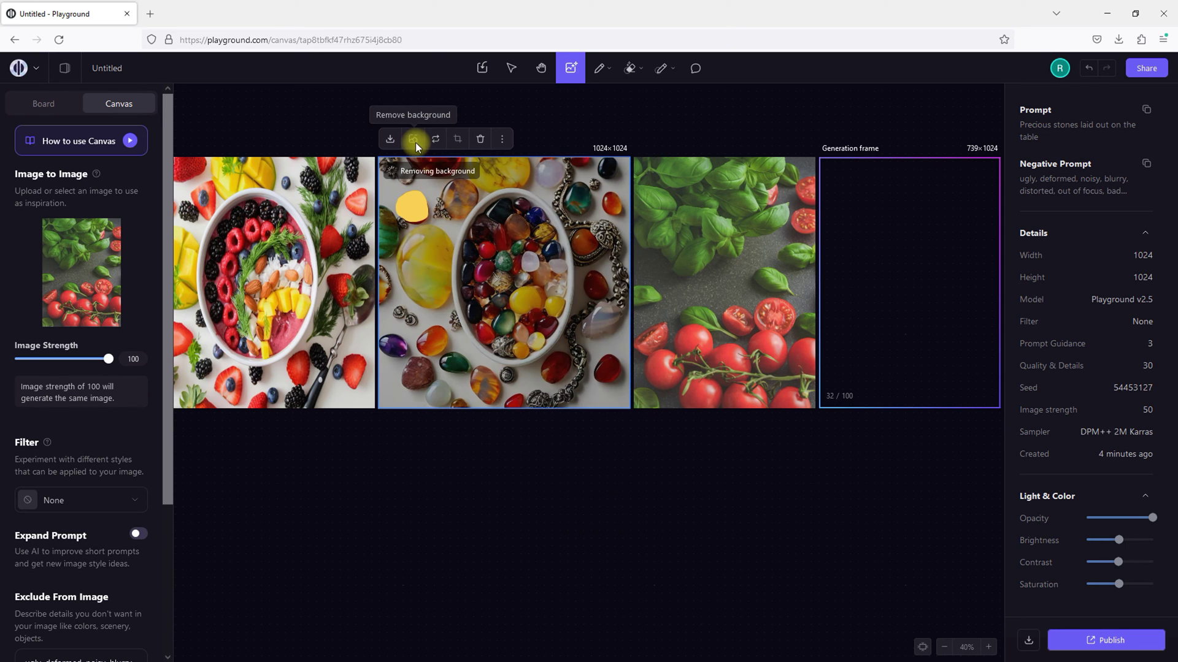
pyautogui.click(632, 68)
pyautogui.click(681, 97)
pyautogui.moveTo(417, 224)
pyautogui.mouseDown()
pyautogui.moveTo(429, 237)
pyautogui.moveTo(432, 307)
pyautogui.moveTo(443, 276)
pyautogui.moveTo(421, 258)
pyautogui.moveTo(433, 236)
pyautogui.moveTo(429, 257)
pyautogui.mouseUp()
pyautogui.moveTo(564, 171)
pyautogui.mouseDown()
pyautogui.moveTo(557, 197)
pyautogui.moveTo(585, 329)
pyautogui.moveTo(616, 377)
pyautogui.moveTo(618, 241)
pyautogui.moveTo(566, 207)
pyautogui.moveTo(590, 211)
pyautogui.moveTo(611, 281)
pyautogui.moveTo(611, 250)
pyautogui.moveTo(580, 370)
pyautogui.mouseUp()
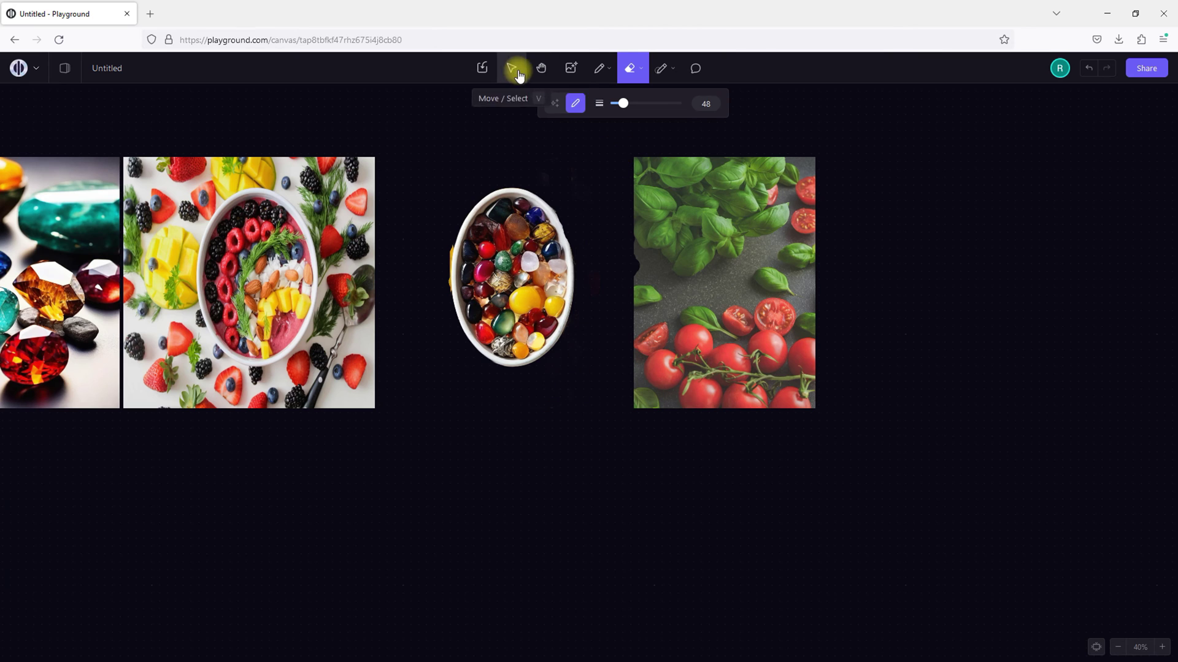
pyautogui.click(569, 68)
pyautogui.click(436, 140)
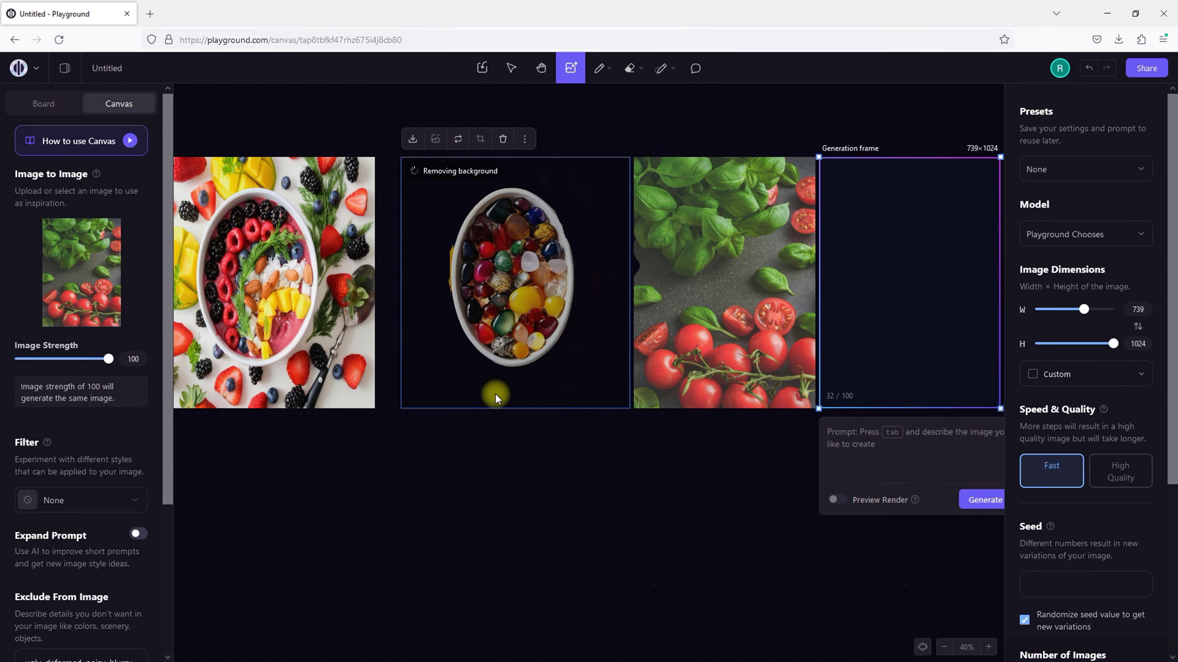
# Step: Move the gem bowl onto the basil image and shrink it over the leaves
pyautogui.press('v')
pyautogui.moveTo(510, 293); pyautogui.dragTo(707, 270)
pyautogui.rightClick(572, 244)
pyautogui.moveTo(829, 159); pyautogui.dragTo(742, 274)
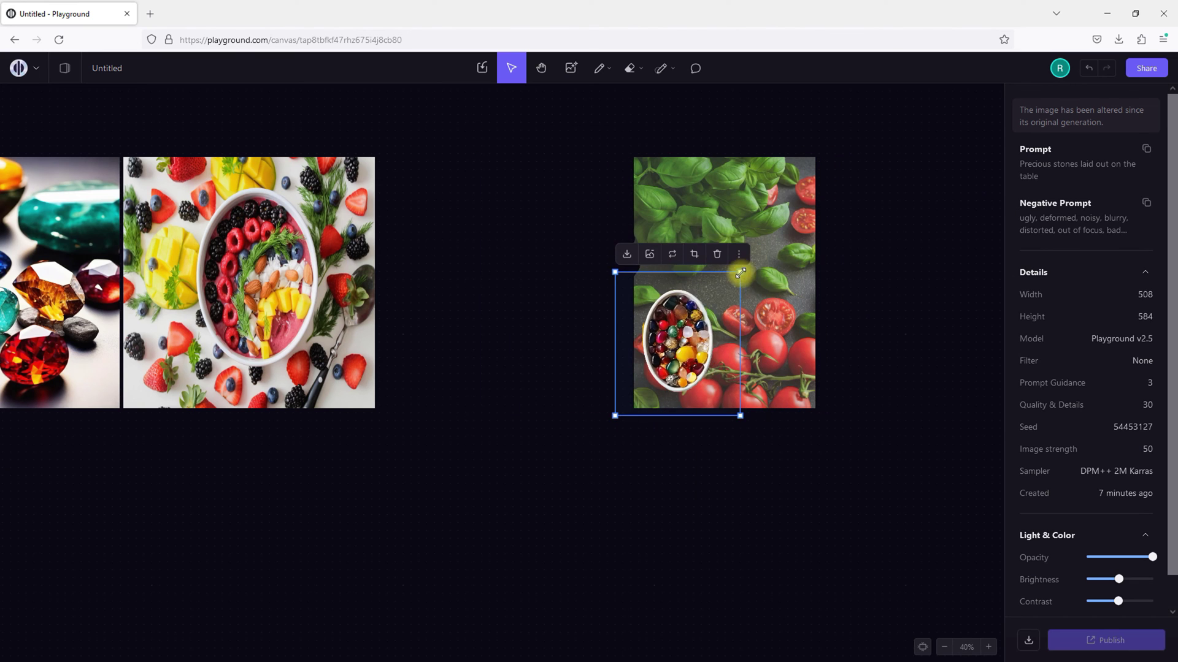
pyautogui.moveTo(684, 341); pyautogui.dragTo(721, 282)
pyautogui.click(864, 298)
pyautogui.click(749, 185)
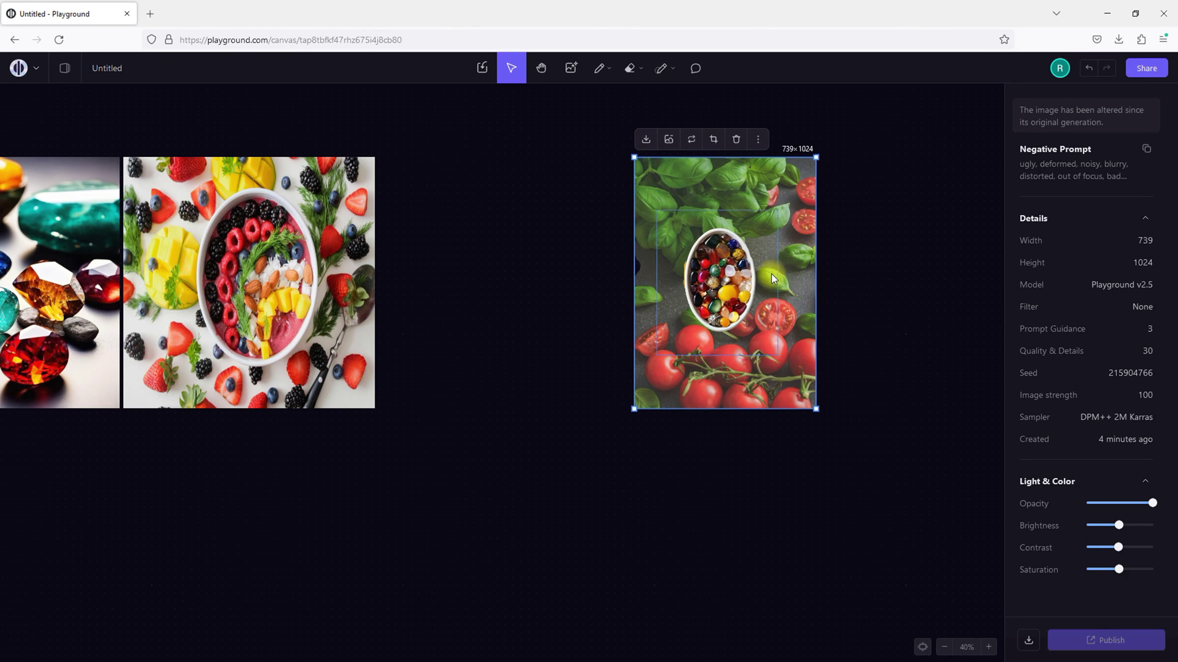
# Step: Generate in a new frame, then generate again at image strengths 16 and 35
pyautogui.press('g')
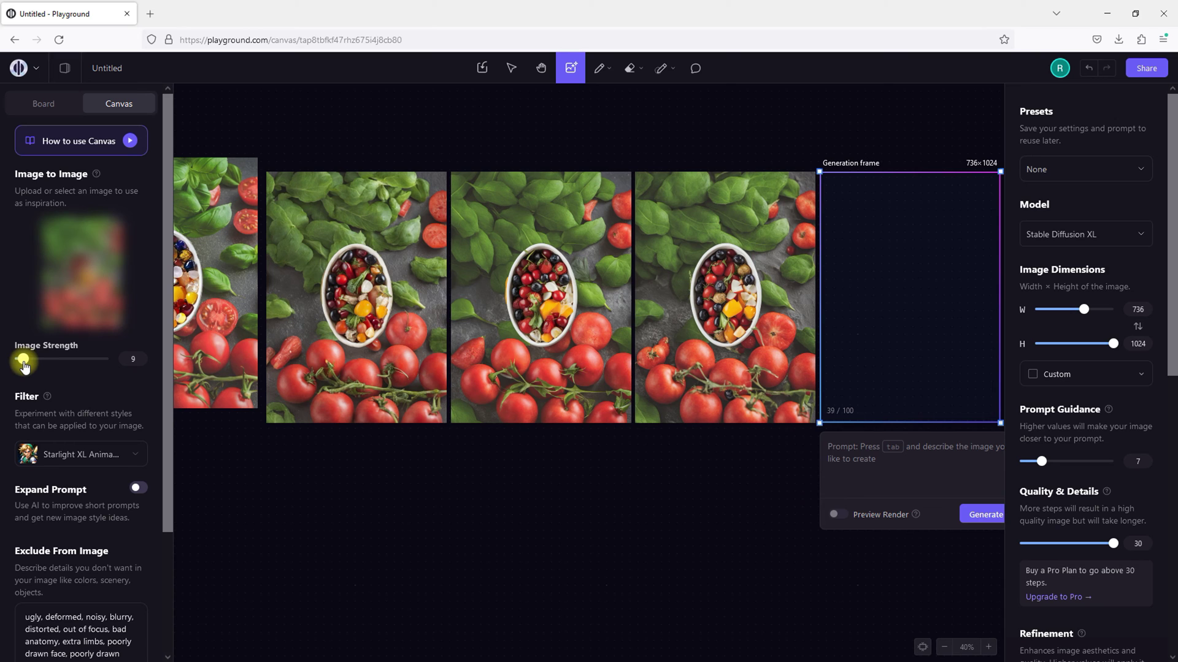
pyautogui.hotkey('ctrl', 'Return')
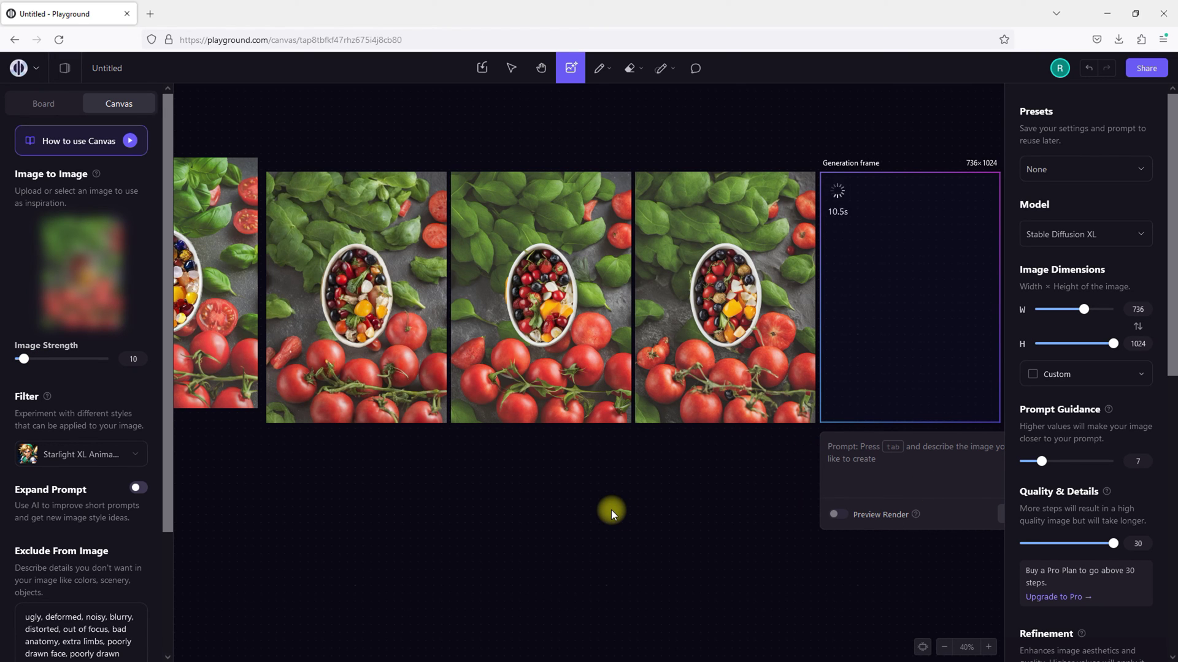
pyautogui.click(29, 360)
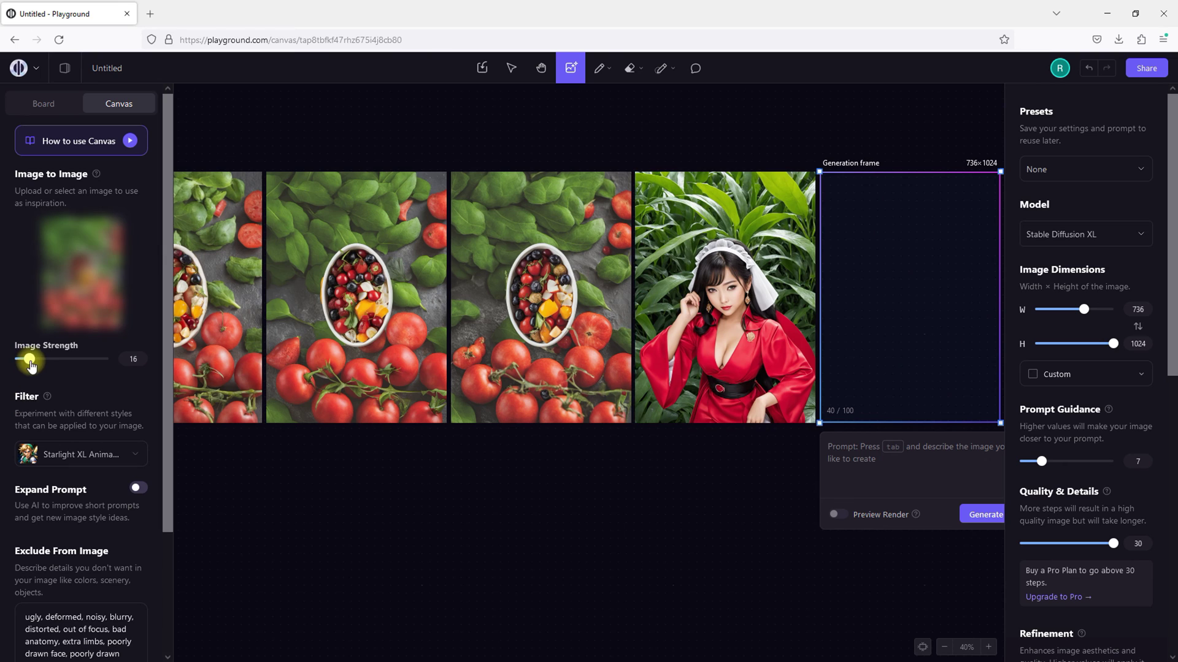
pyautogui.click(984, 514)
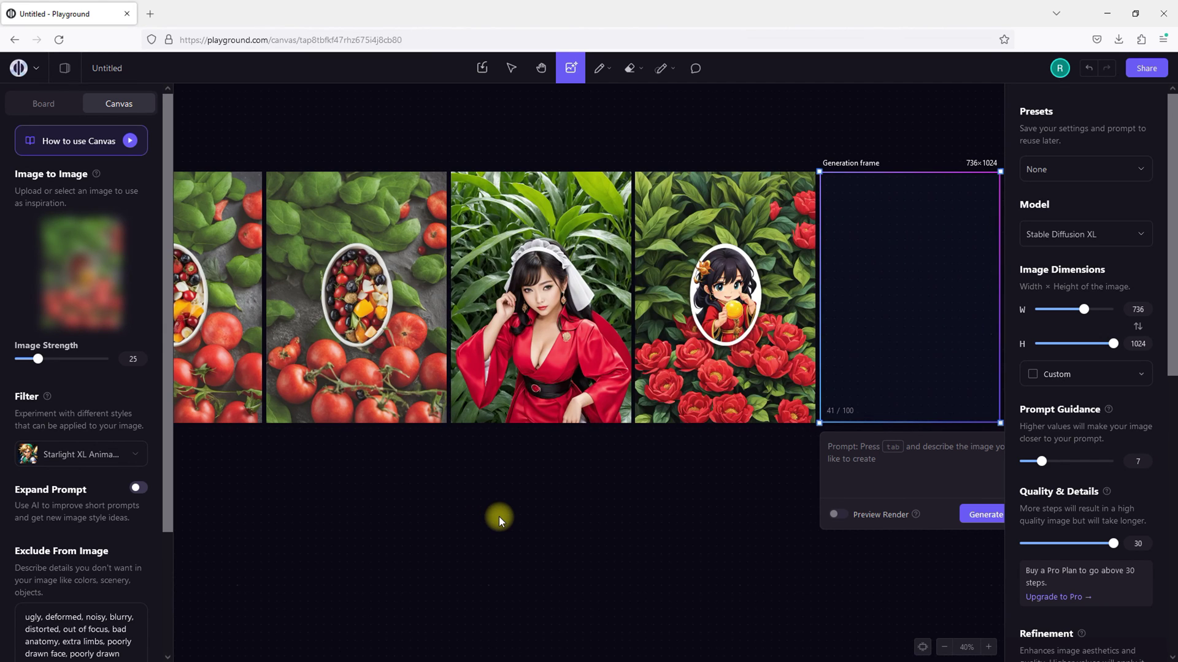
pyautogui.moveTo(38, 360); pyautogui.dragTo(48, 359)
pyautogui.click(969, 514)
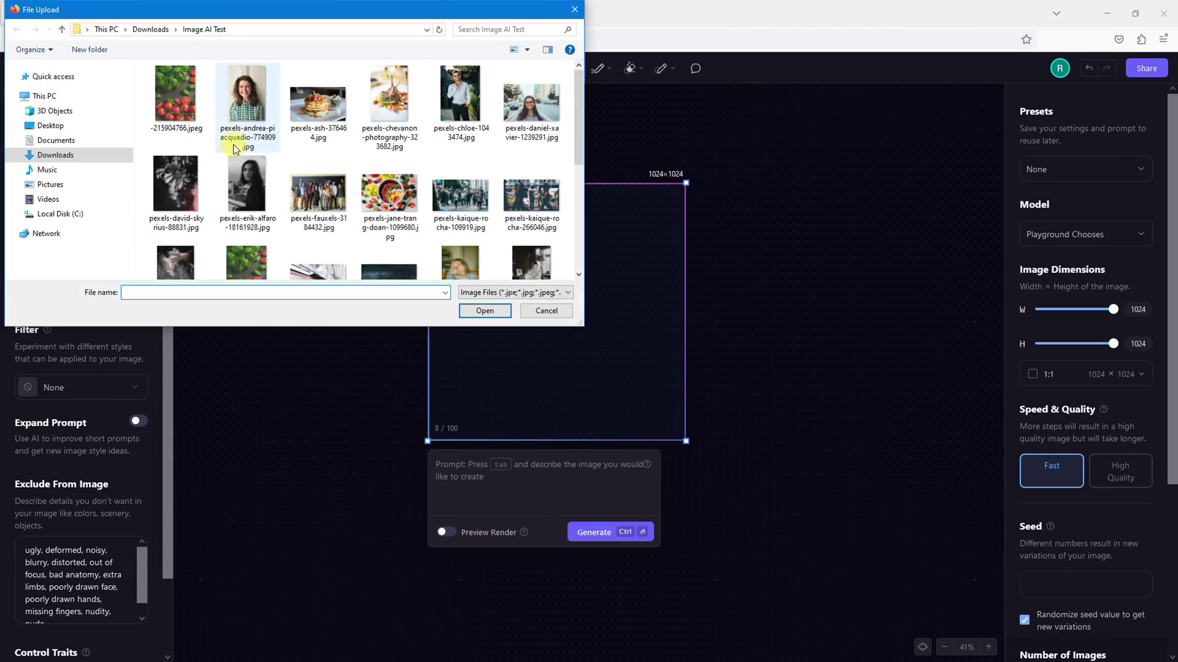
# Step: Reproduce the woman-with-glasses photo and inpaint her glasses as 'Sunglasses'
pyautogui.doubleClick(236, 129)
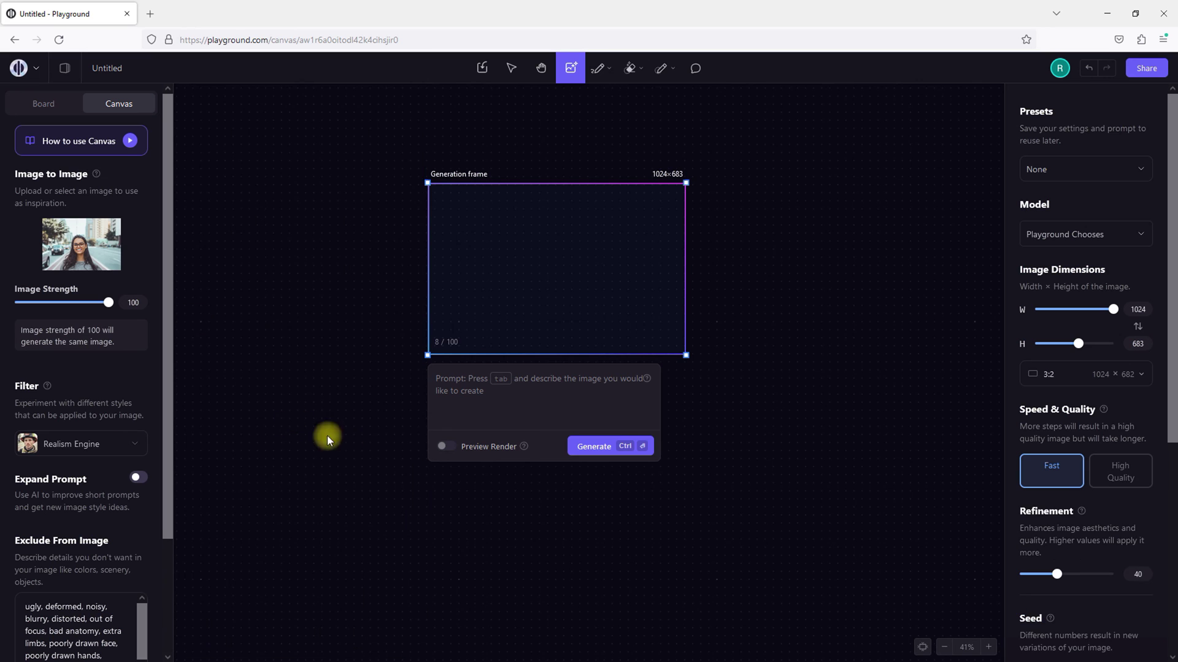
pyautogui.hotkey('ctrl', 'Return')
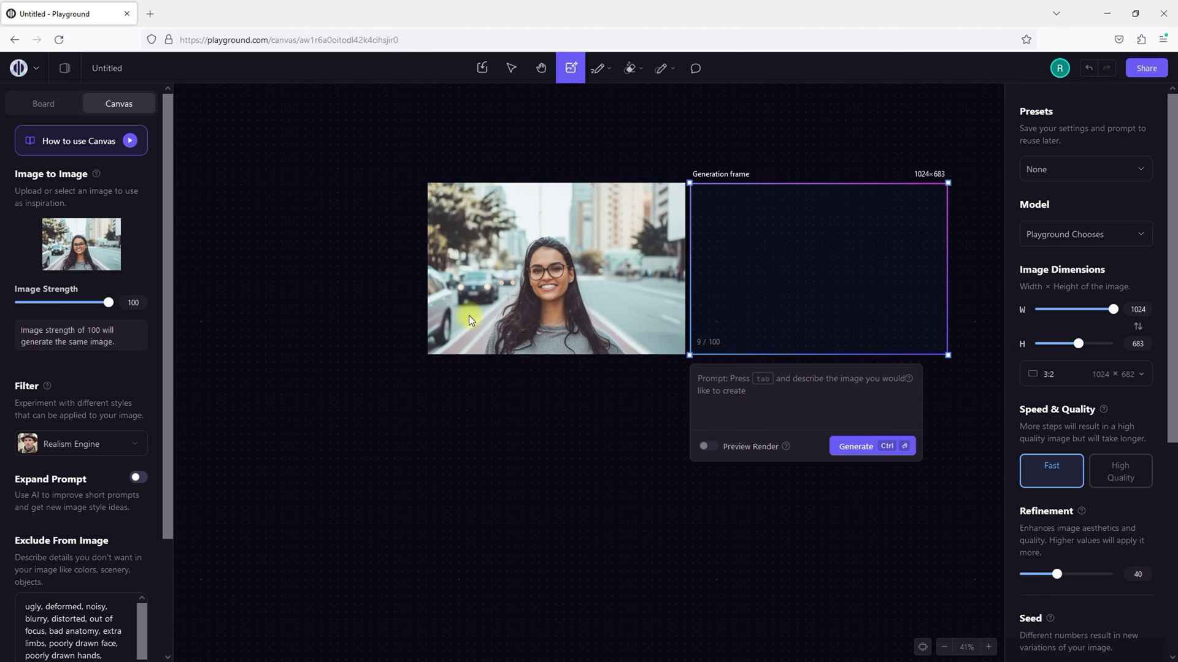
pyautogui.click(469, 319)
pyautogui.click(598, 68)
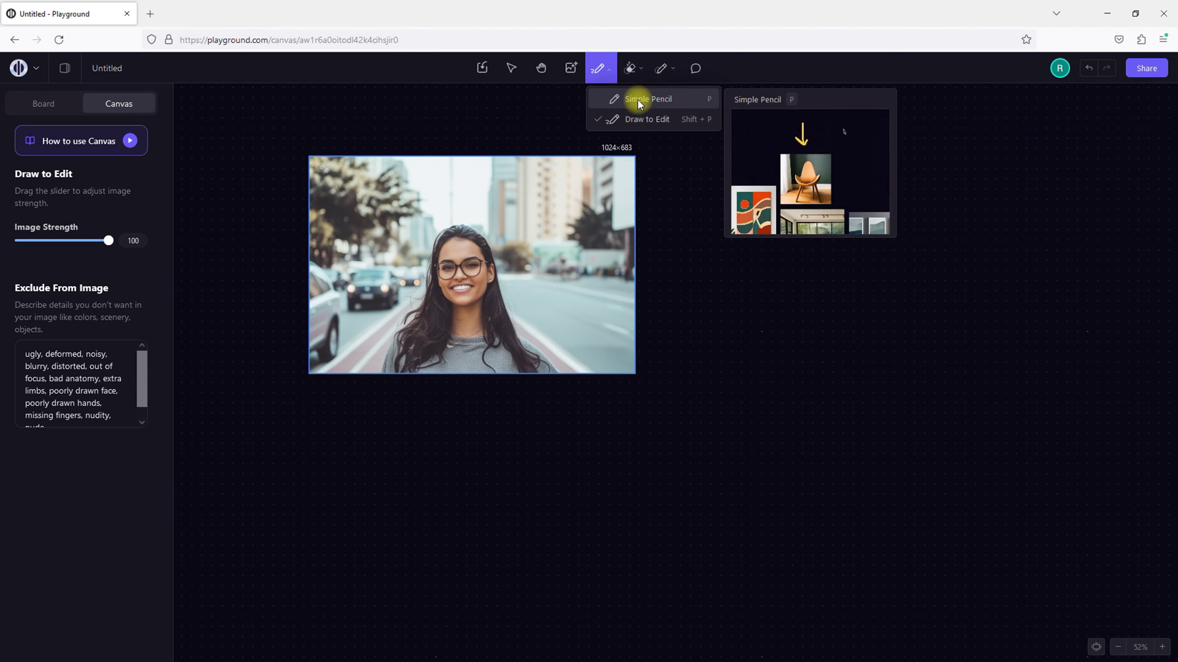
pyautogui.click(662, 68)
pyautogui.moveTo(442, 270); pyautogui.dragTo(479, 277)
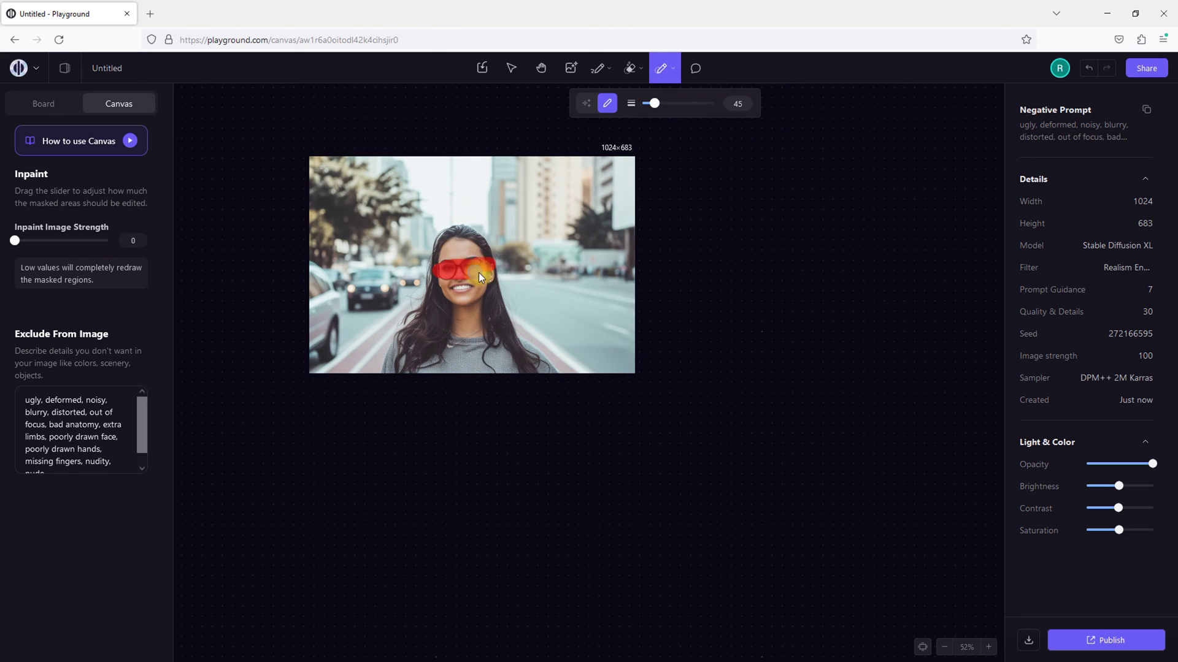
pyautogui.hotkey('ctrl', 'Return')
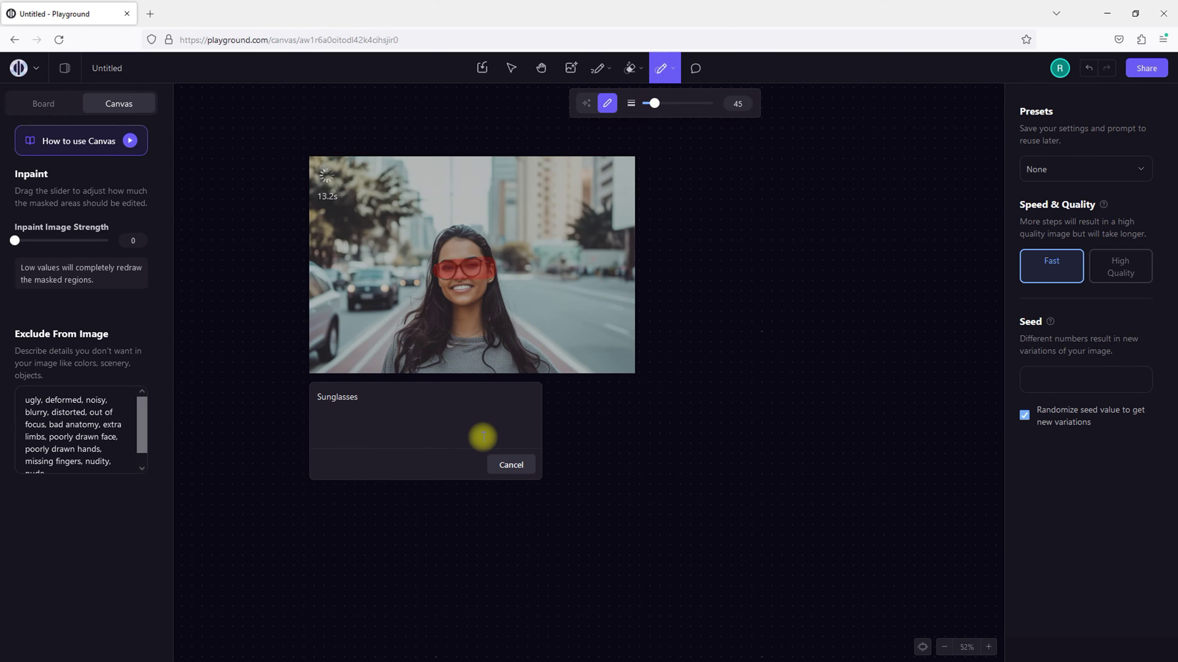
# Step: Mask the woman's top and inpaint it as a 'green t-shirt'
pyautogui.moveTo(550, 368); pyautogui.dragTo(513, 346)
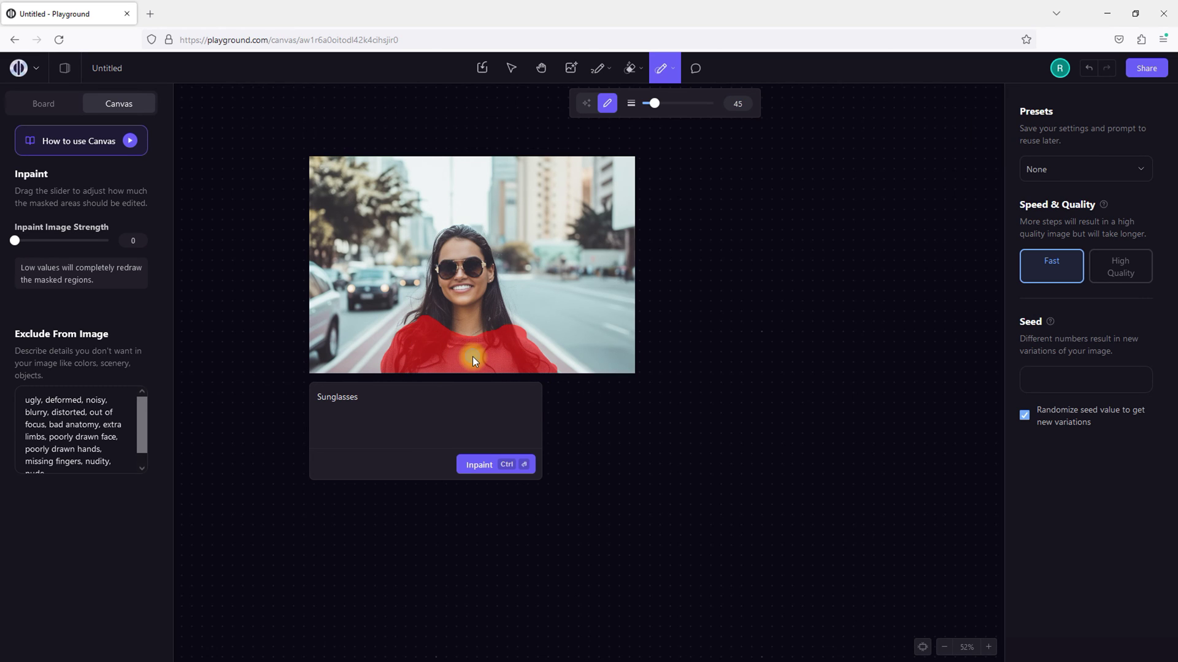
pyautogui.moveTo(393, 405); pyautogui.dragTo(320, 406)
pyautogui.write('green t-shirt')
pyautogui.hotkey('ctrl', 'Return')
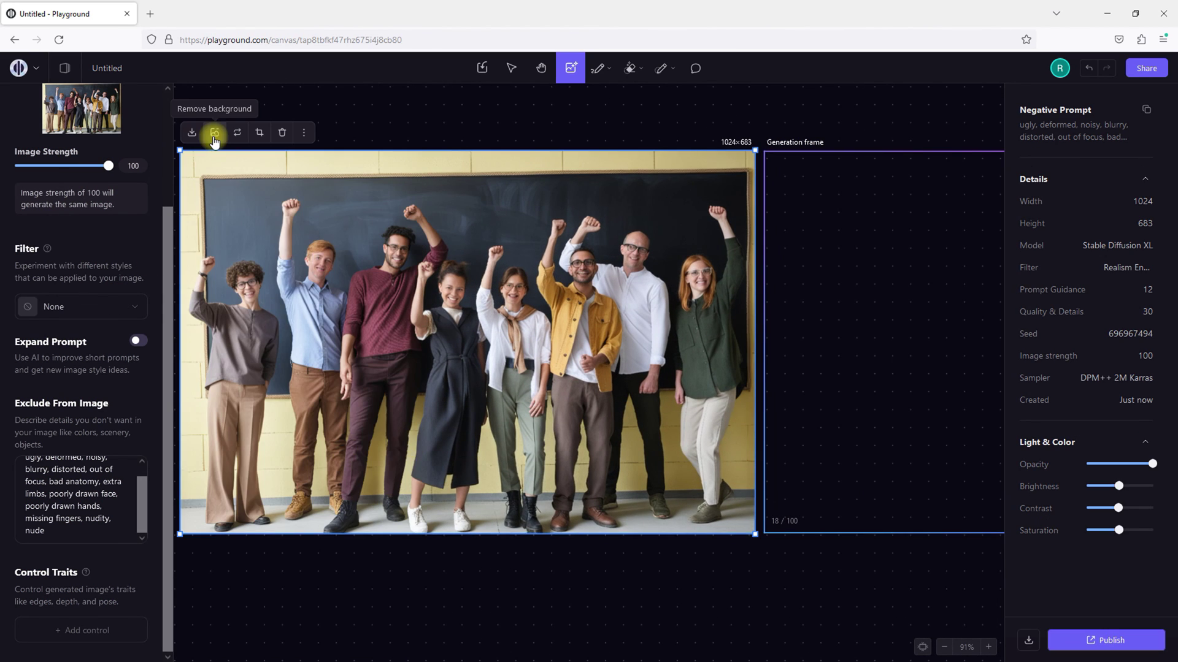
# Step: Remove the team photo's background and shrink the group inside a larger outpainting frame
pyautogui.click(214, 133)
pyautogui.click(364, 217)
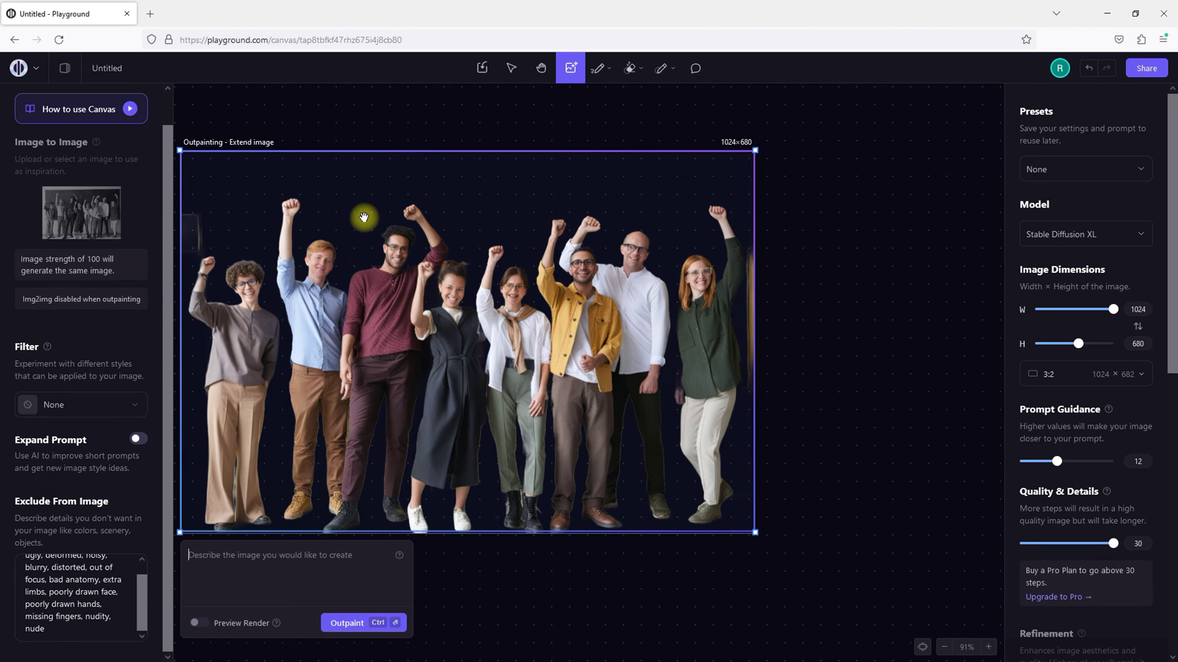
pyautogui.moveTo(685, 381); pyautogui.dragTo(731, 354)
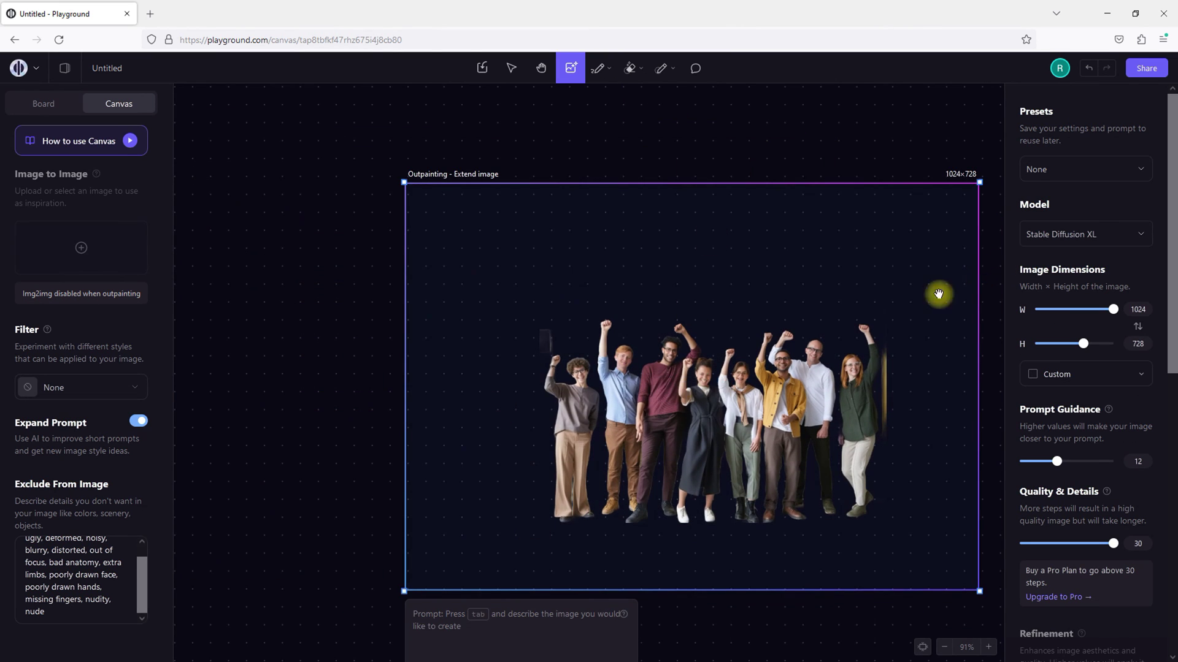
# Step: Outpaint a scene around the group with the prompt 'team on the pirate ship'
pyautogui.click(564, 605)
pyautogui.write('team on the p')
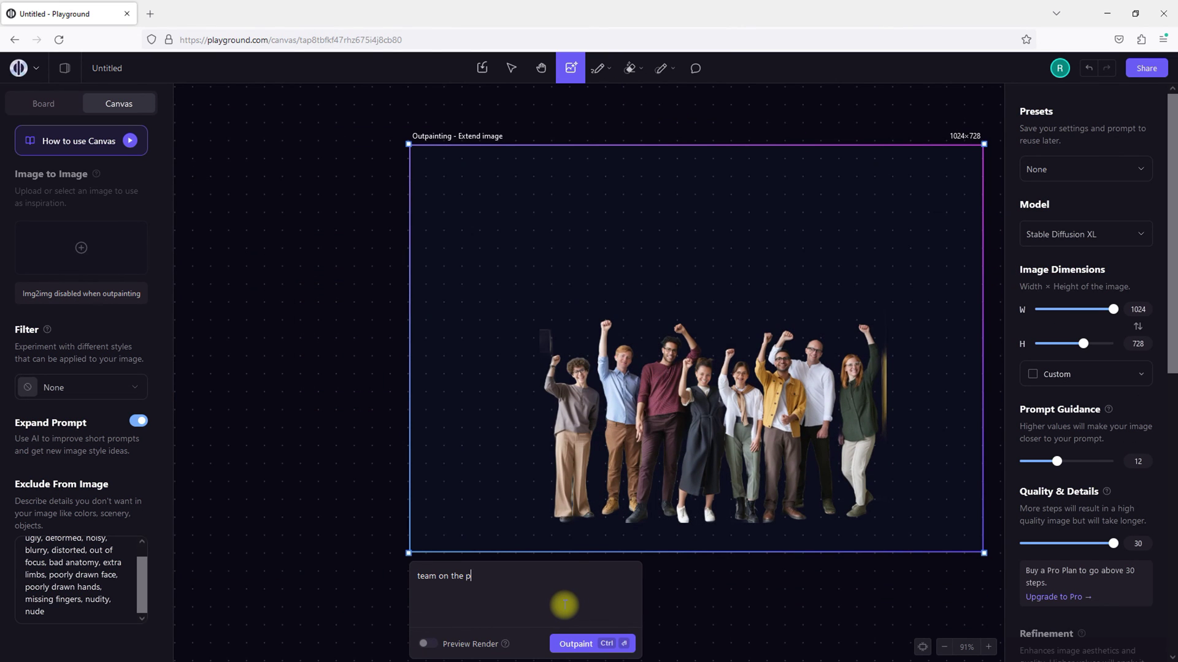
pyautogui.write('irate ship')
pyautogui.click(574, 642)
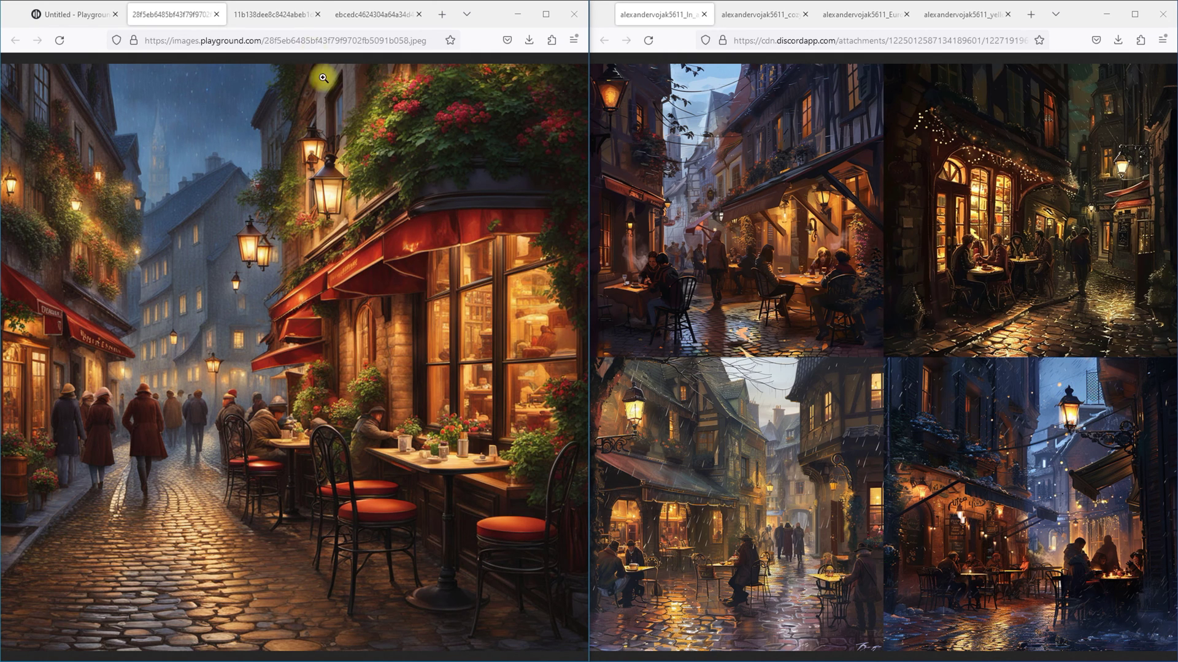
# Step: Compare Playground's café street and rainy café images against Midjourney's café and rainy Paris grids
pyautogui.click(278, 23)
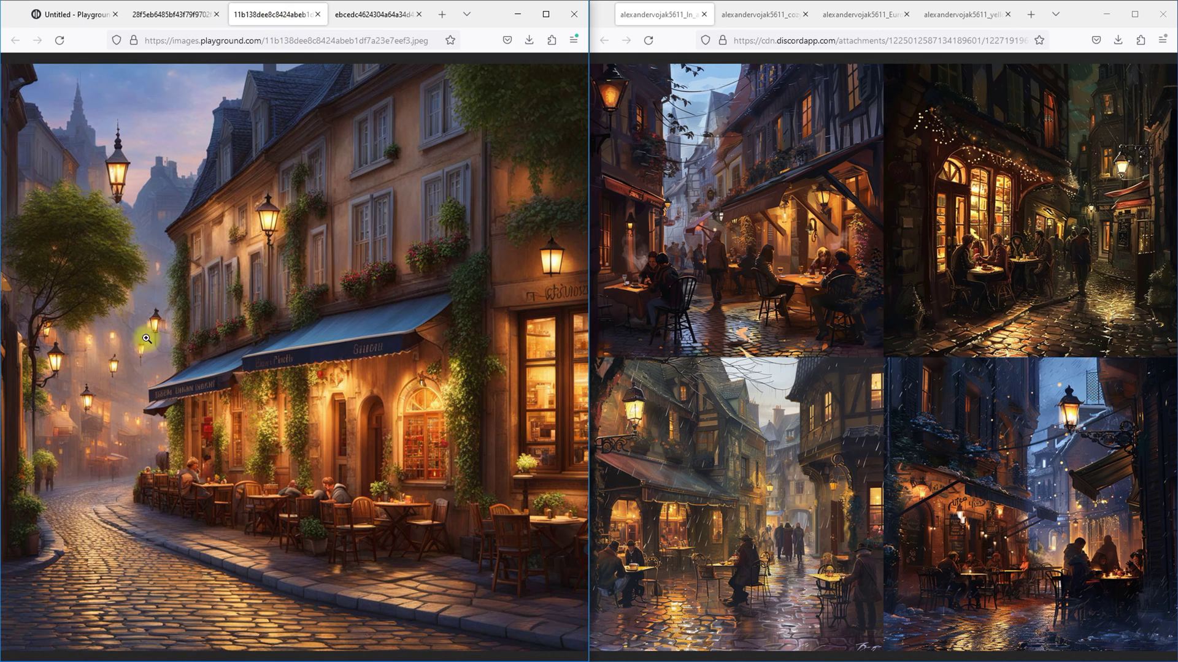
pyautogui.click(731, 24)
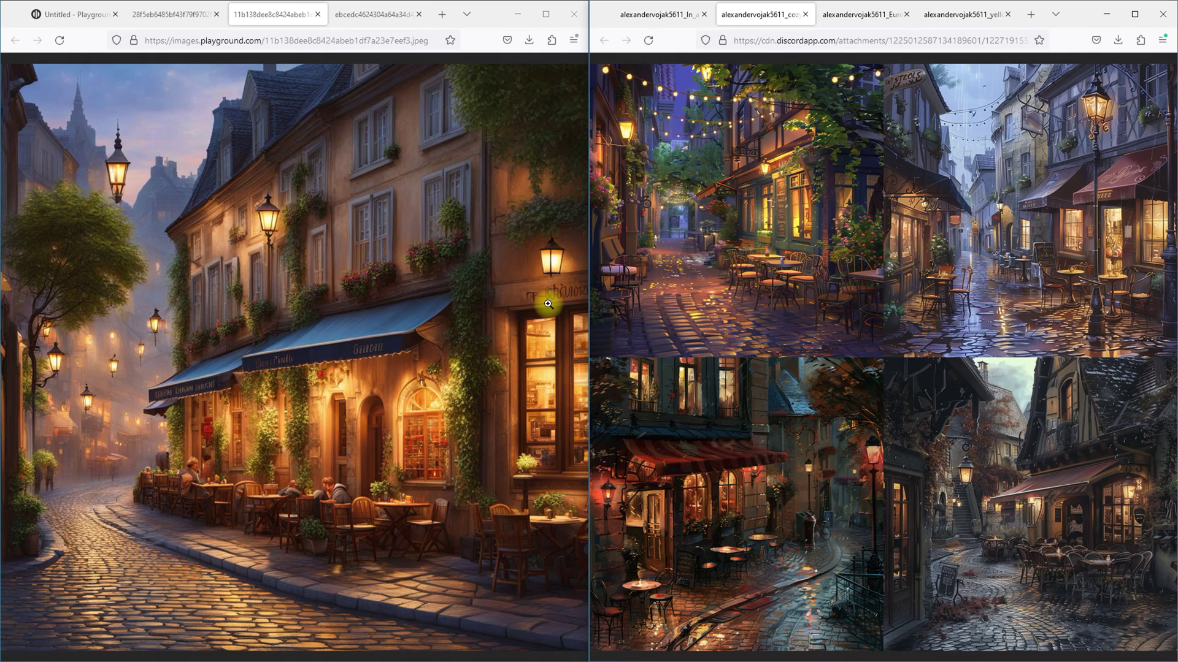
pyautogui.click(380, 16)
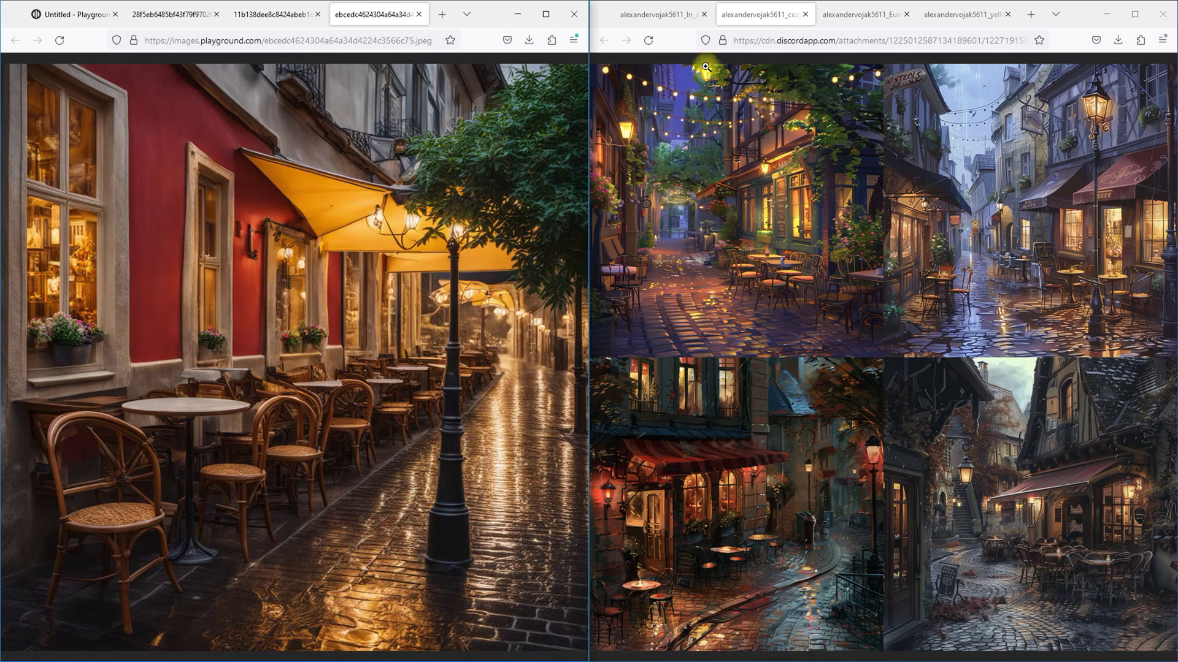
pyautogui.click(862, 22)
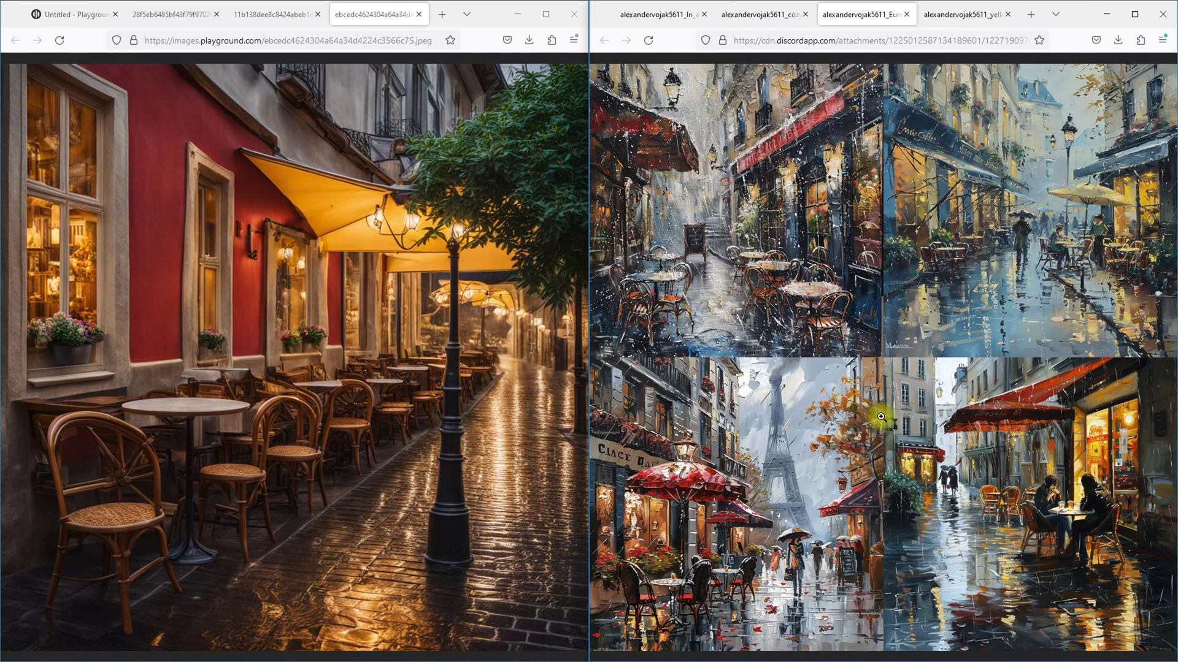
# Step: Toggle the Playground inpaint between the white top and yellow top beside Midjourney's yellow-top grid
pyautogui.click(78, 16)
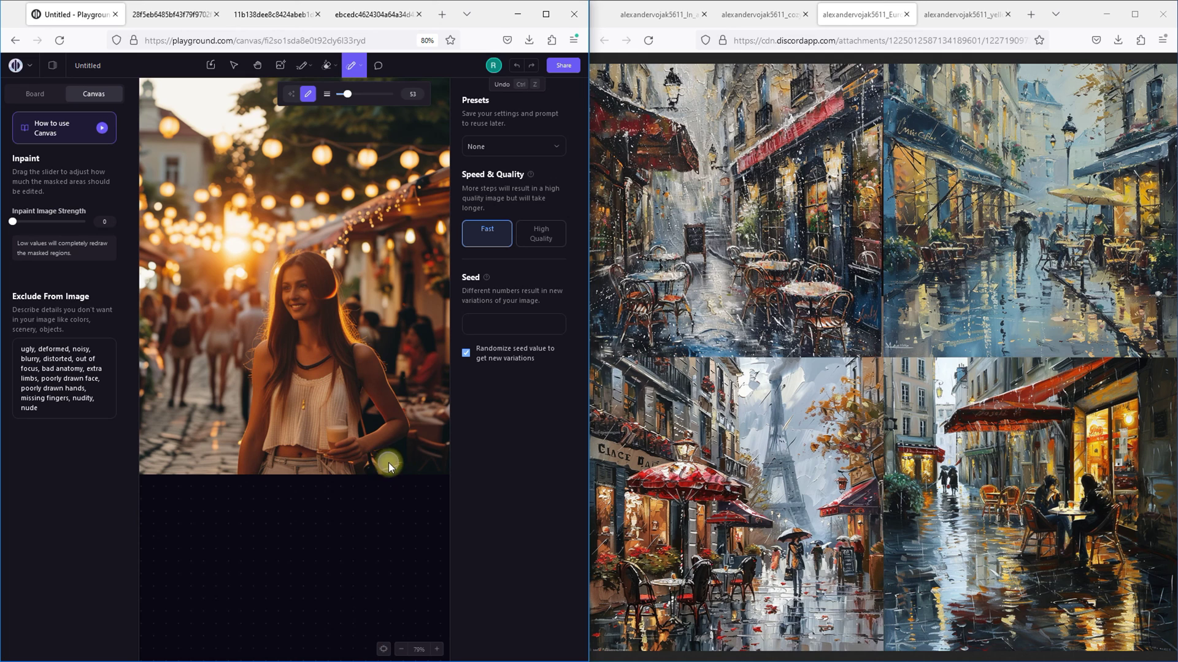
pyautogui.click(532, 71)
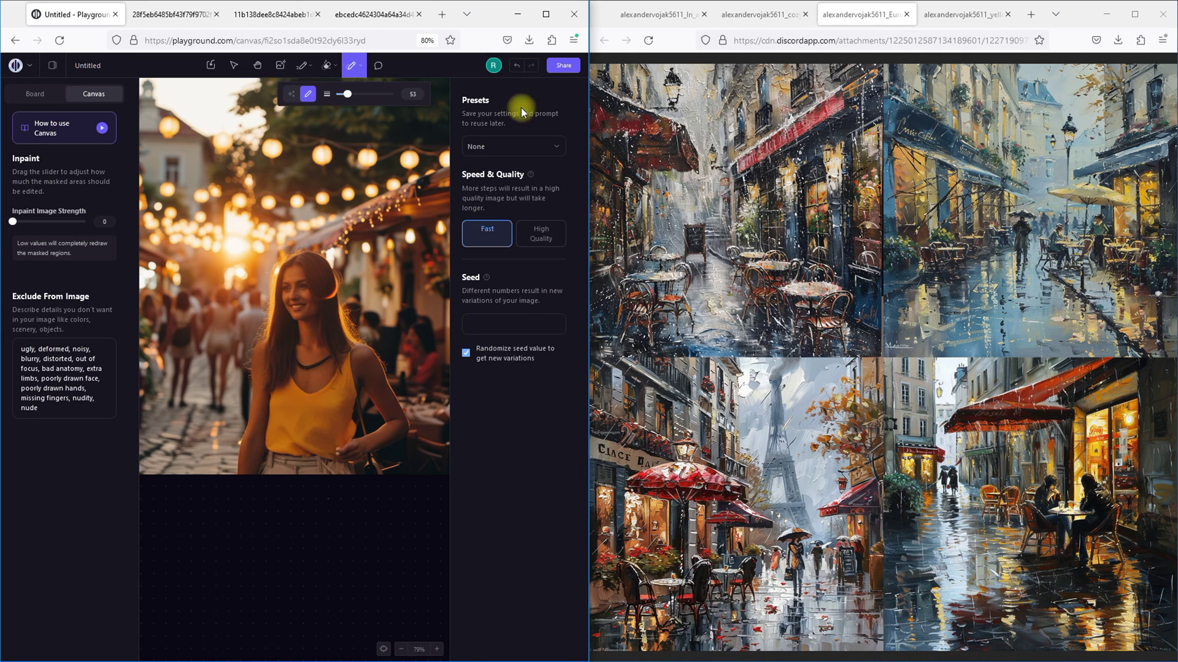
pyautogui.click(973, 13)
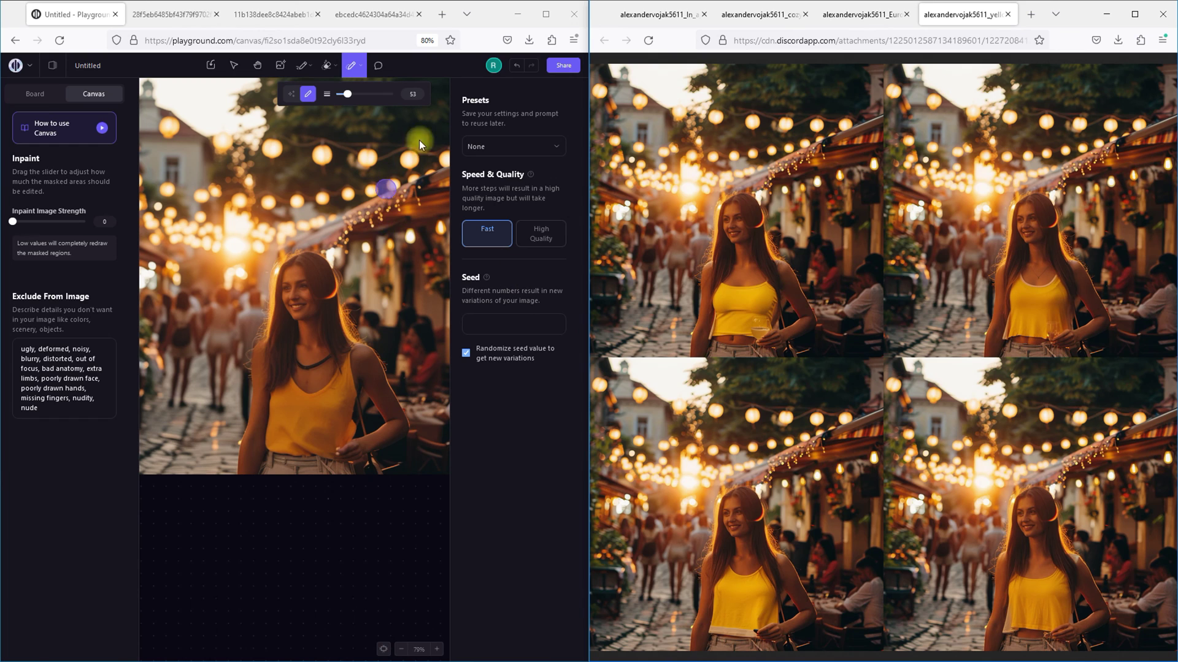
pyautogui.click(517, 70)
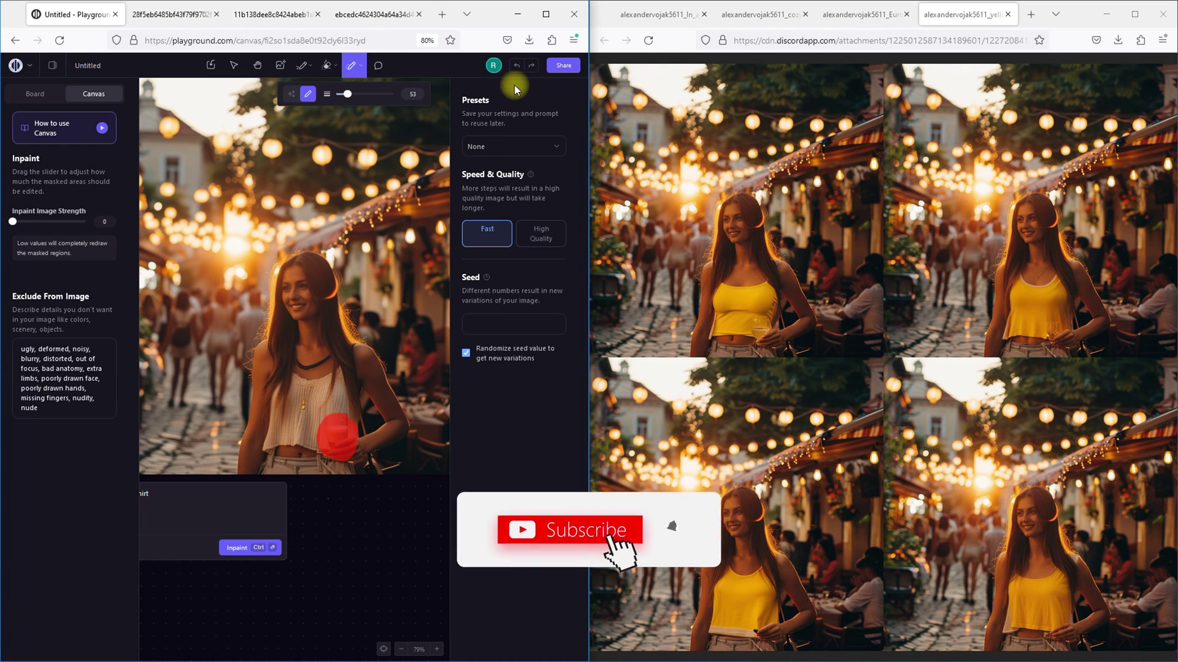
pyautogui.click(529, 68)
pyautogui.click(530, 69)
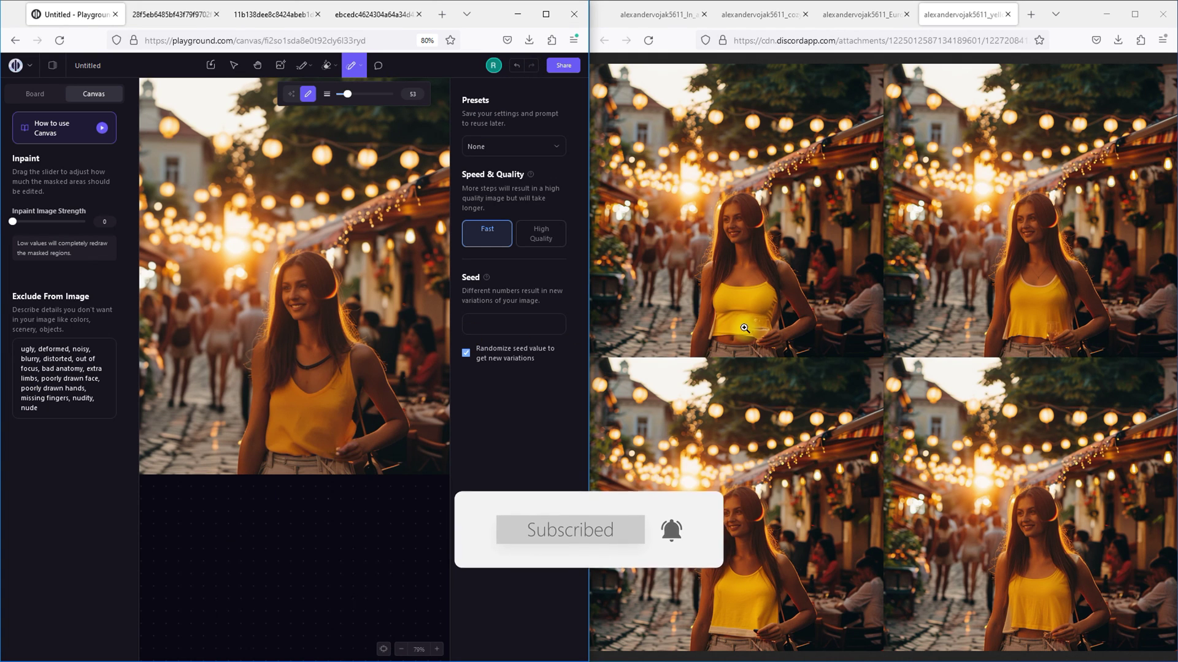
# Step: Zoom Midjourney's yellow-top grid and enlarge the top-right portrait
pyautogui.click(765, 328)
pyautogui.click(855, 362)
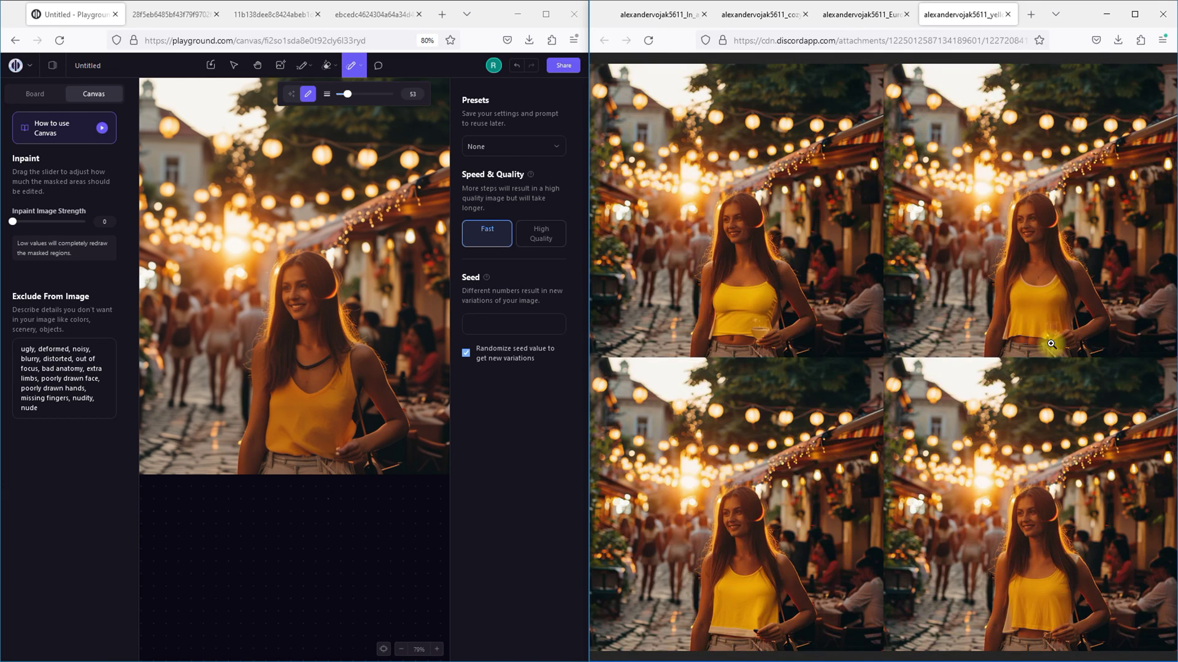
pyautogui.click(1056, 336)
pyautogui.click(918, 347)
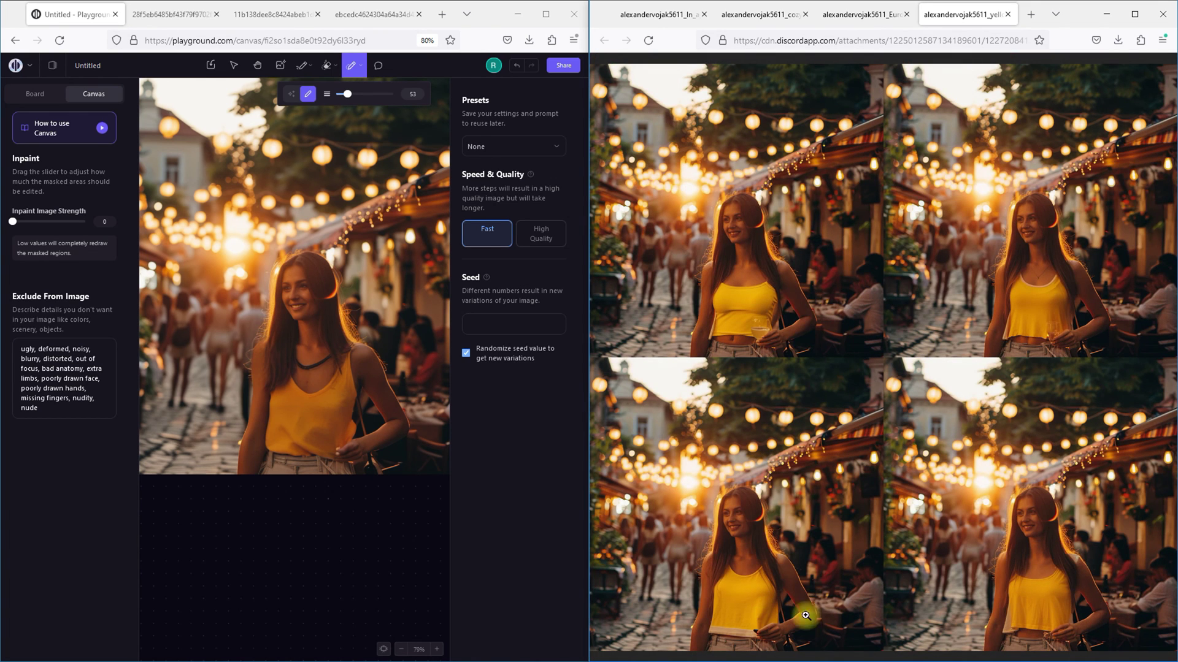